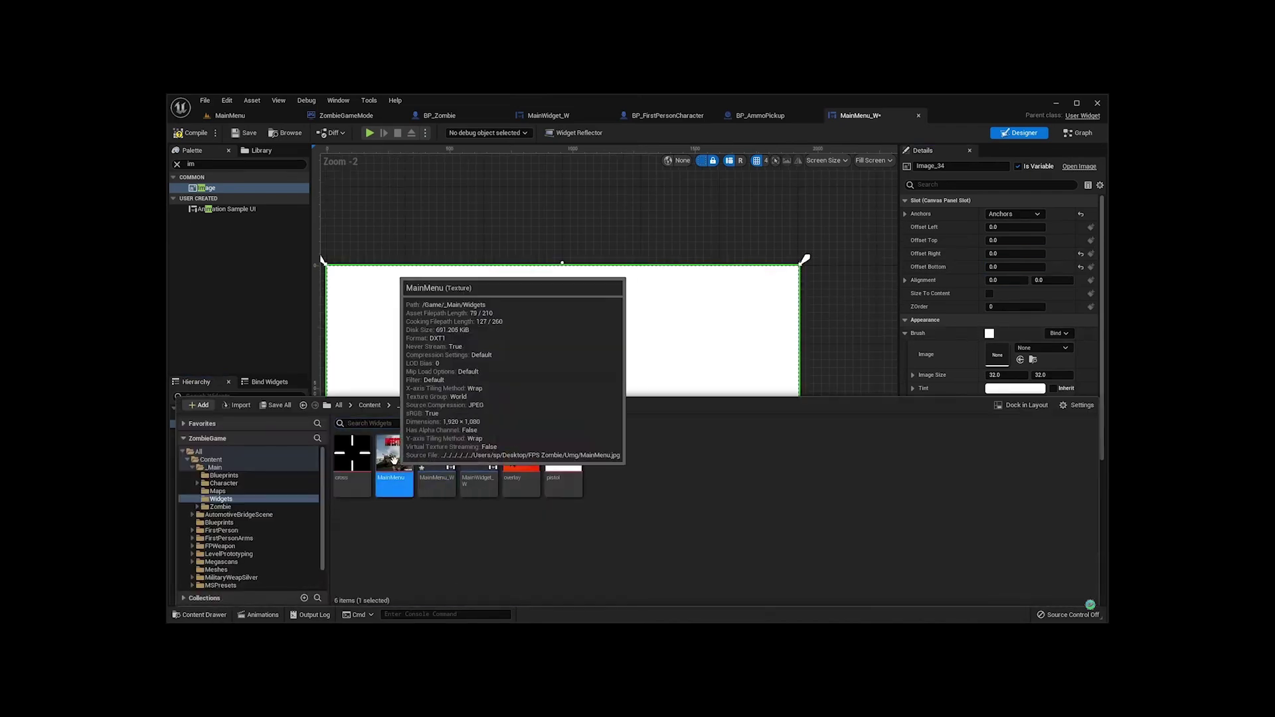
Scroll the Marketplace 'UI' results and open the UI Material Lab product page
click(1020, 359)
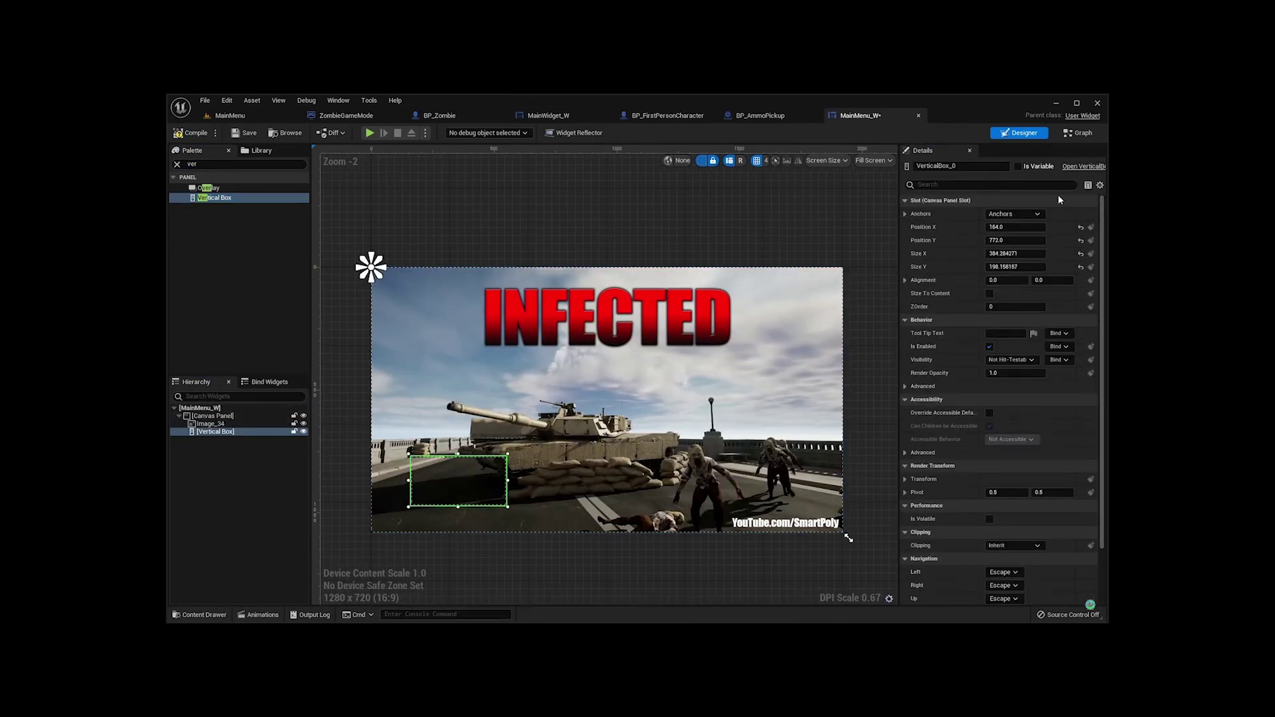
scroll(422, 490, up, 3)
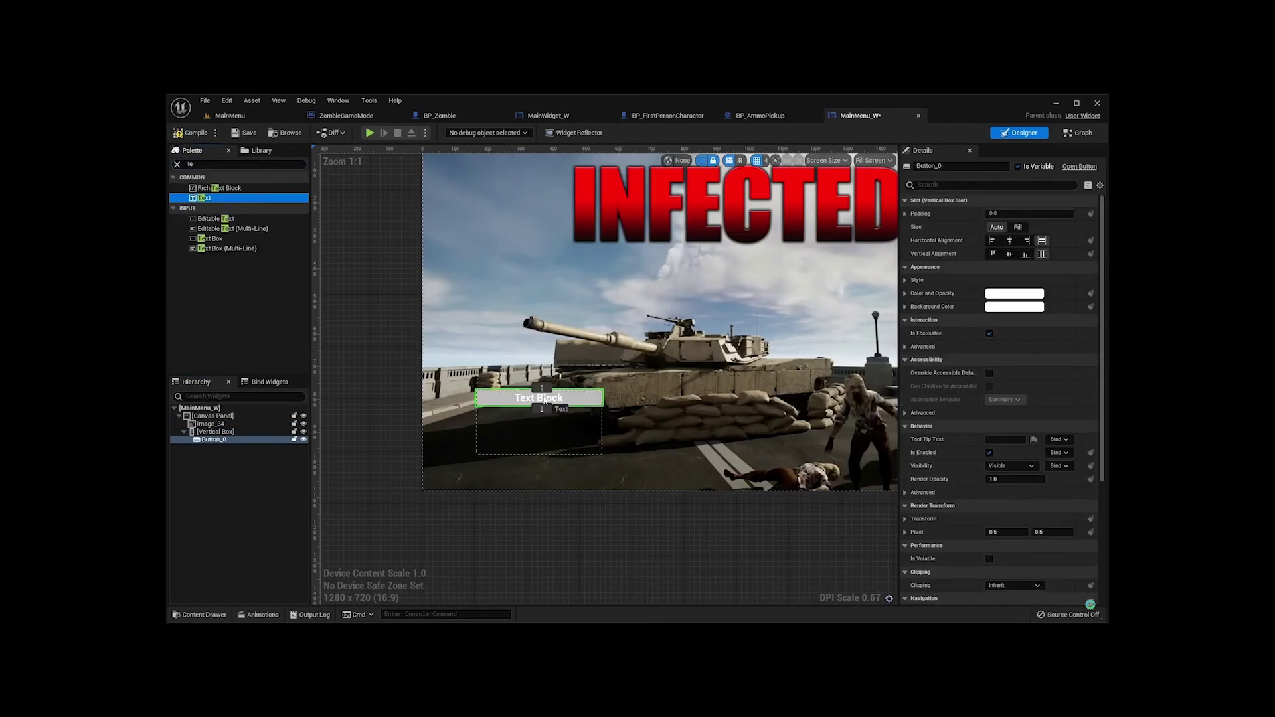
scroll(544, 400, up, 4)
key(ctrl+d)
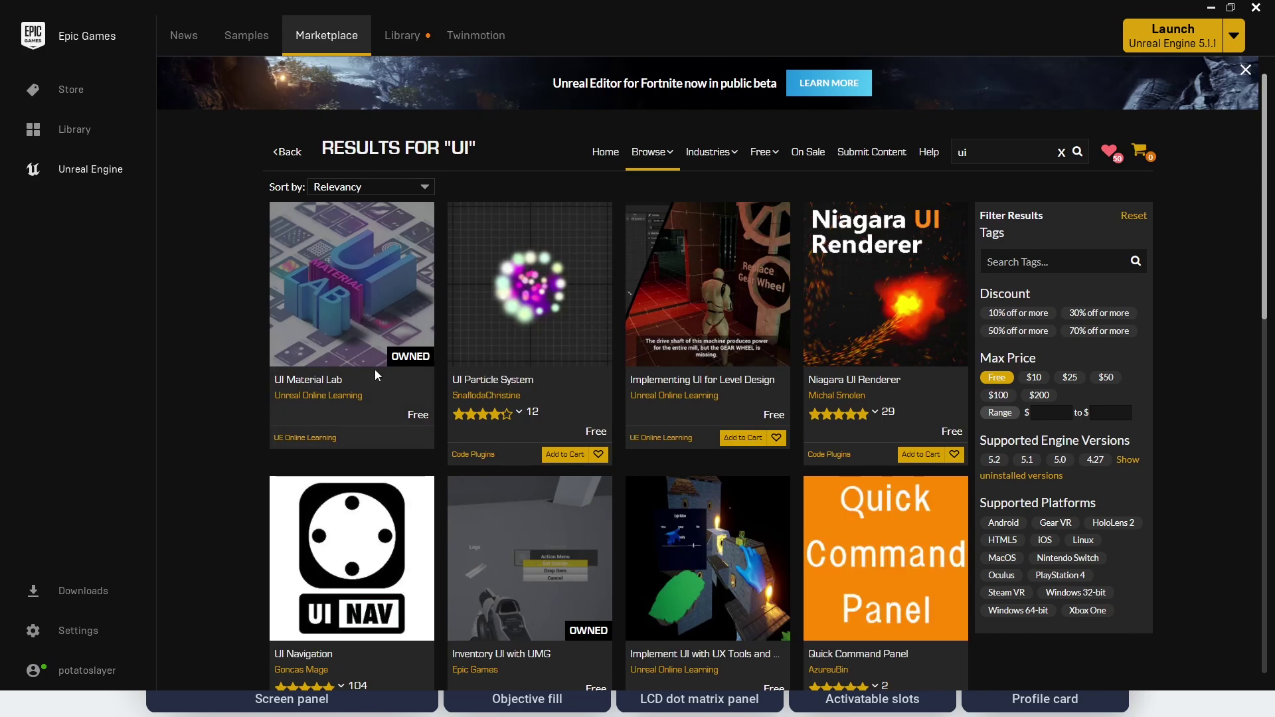
click(332, 394)
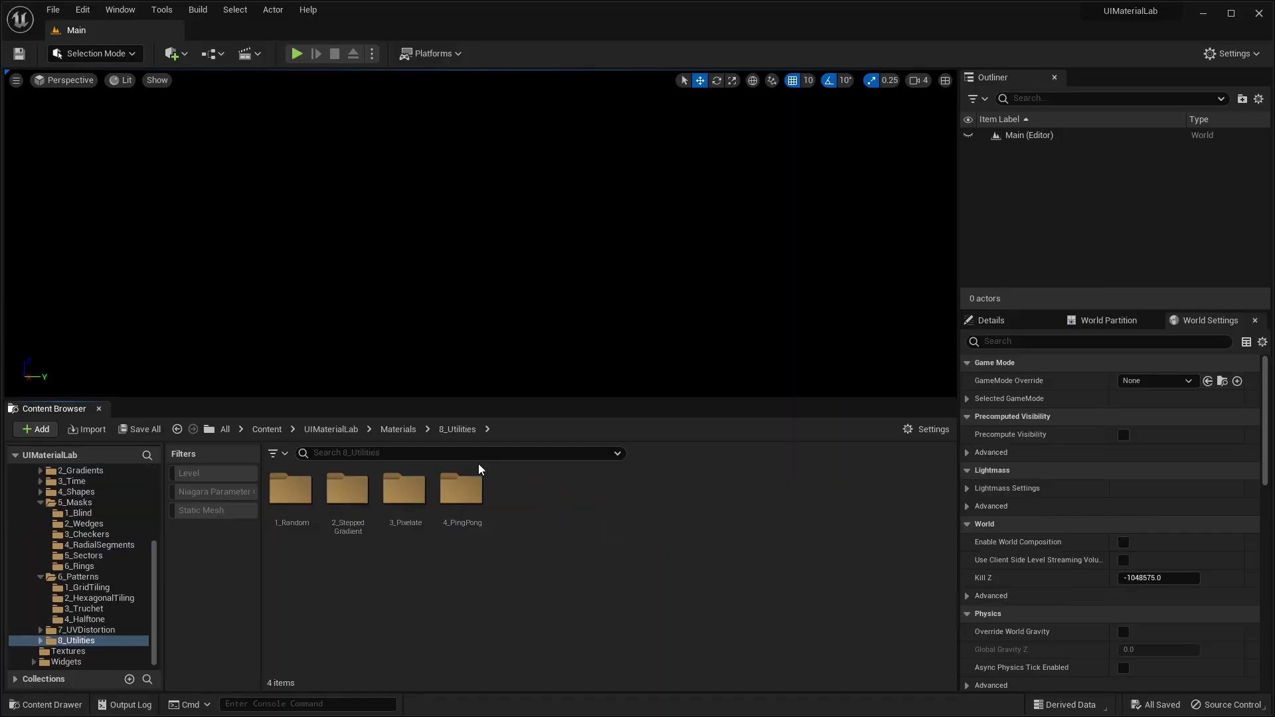
Open Widgets > 9_MaterialLab_Applications and edit WBP_HalftoneMenu from its context menu
double_click(633, 492)
double_click(753, 511)
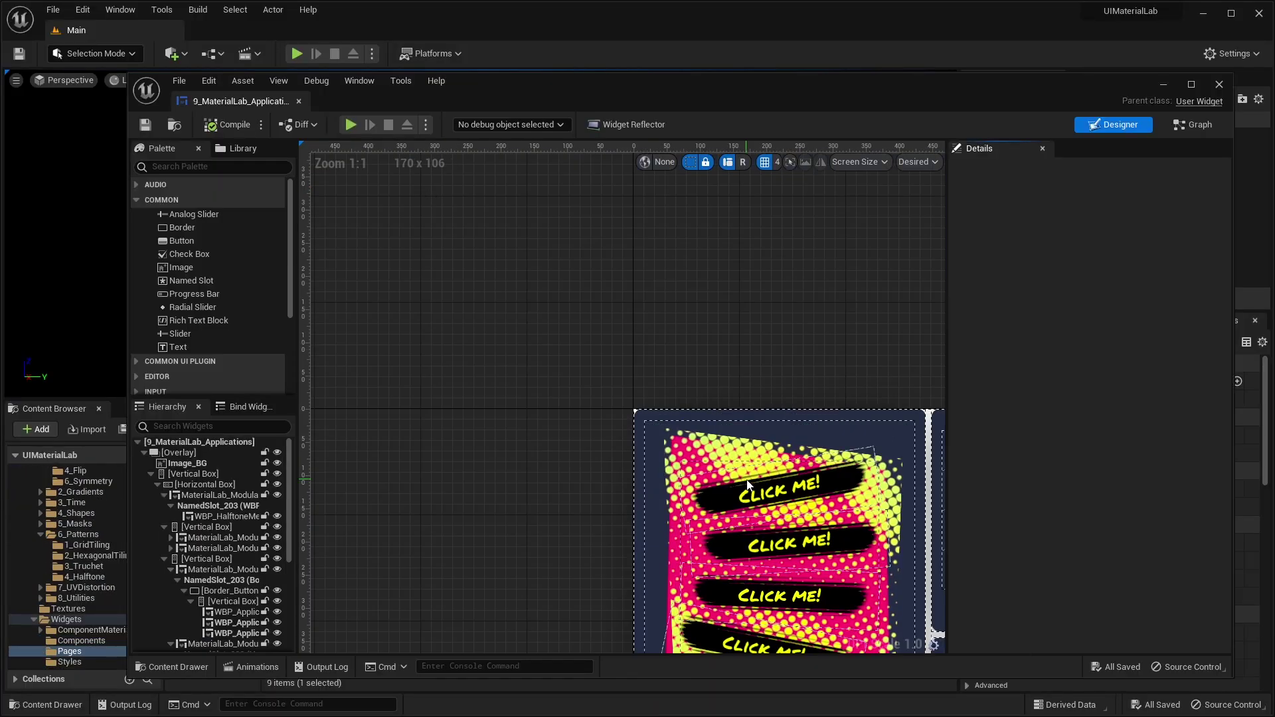
scroll(444, 184, down, 2)
double_click(105, 500)
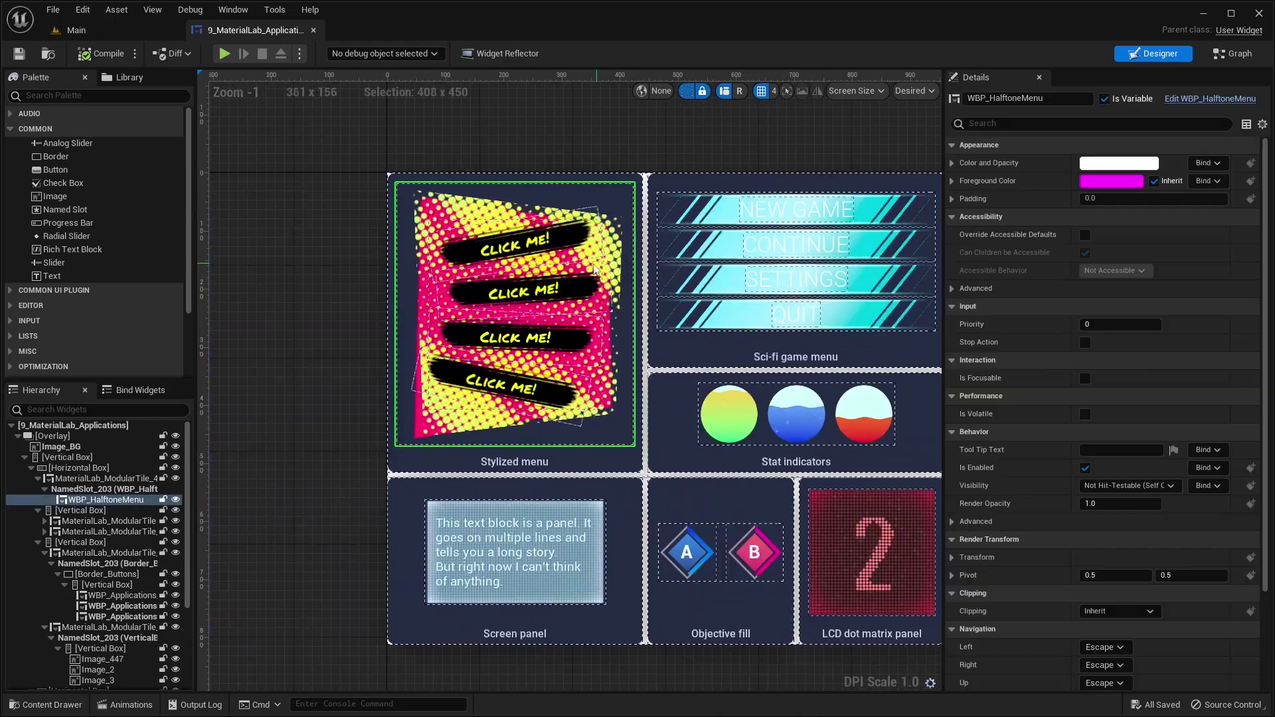
right_click(110, 500)
click(66, 312)
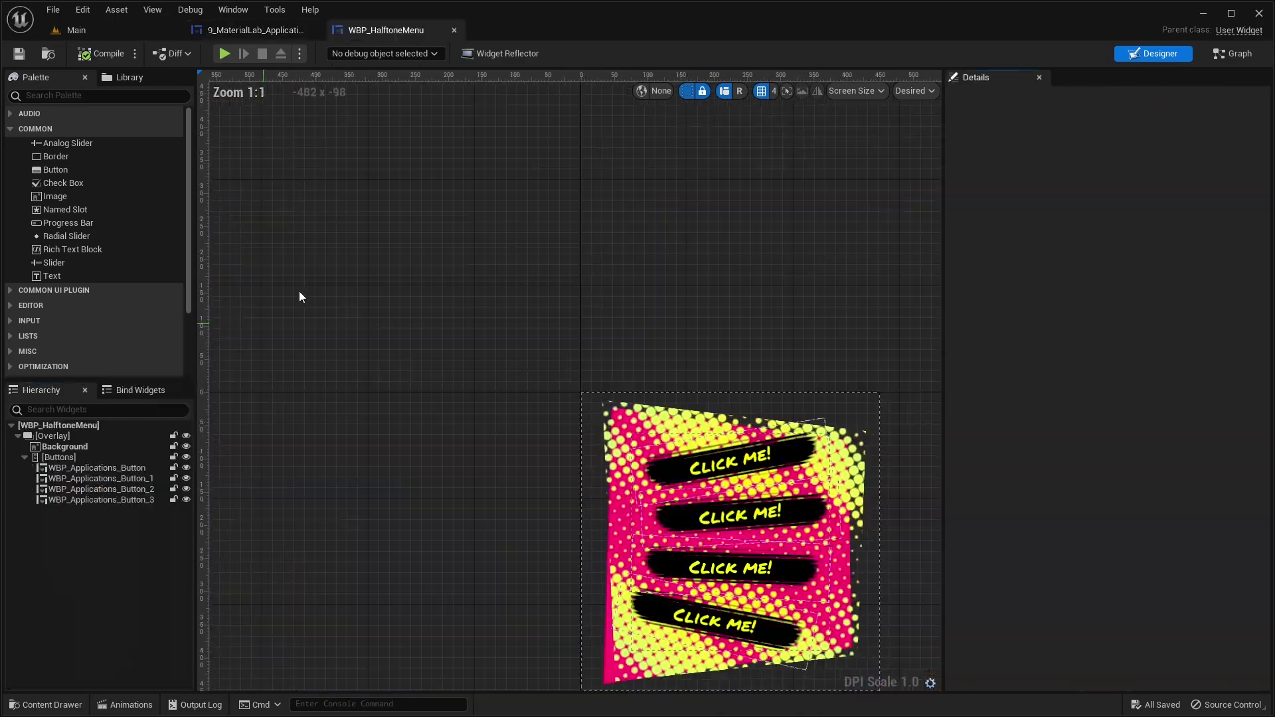
Select the halftone menu's first button and view WBP_HalftoneMenu's Graph tab
click(637, 315)
scroll(802, 394, down, 2)
click(1231, 53)
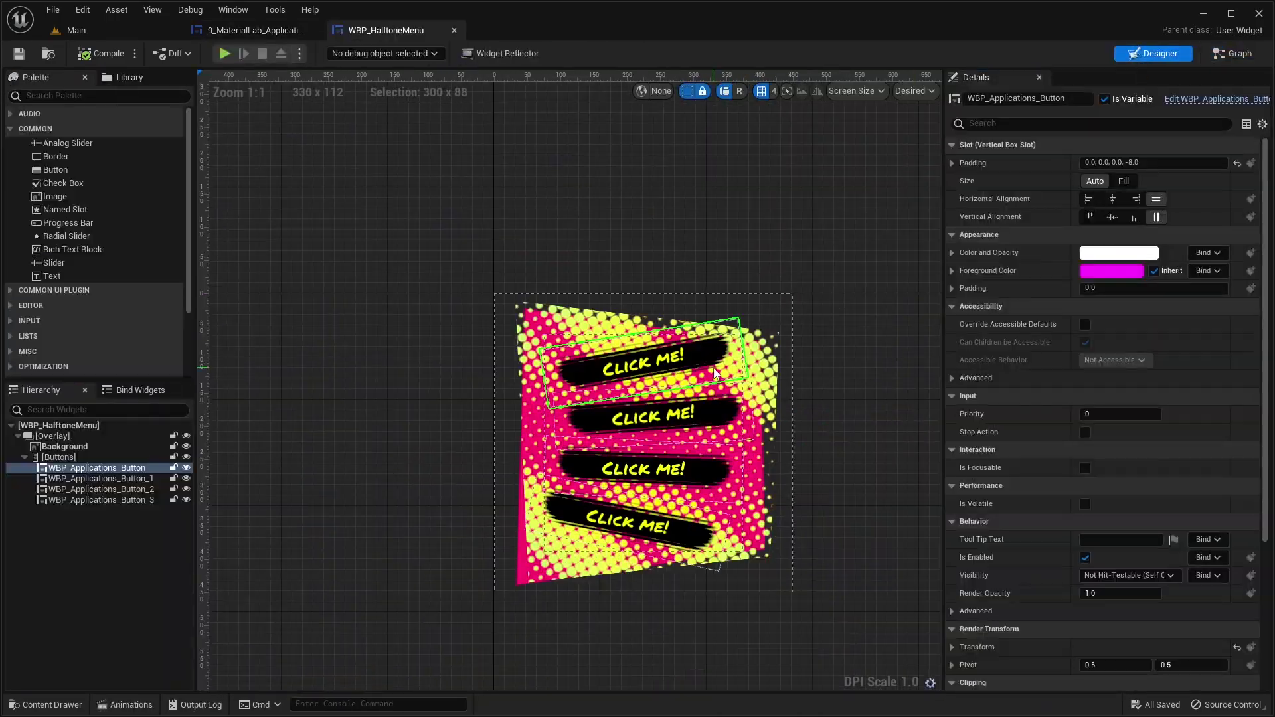
scroll(698, 472, up, 2)
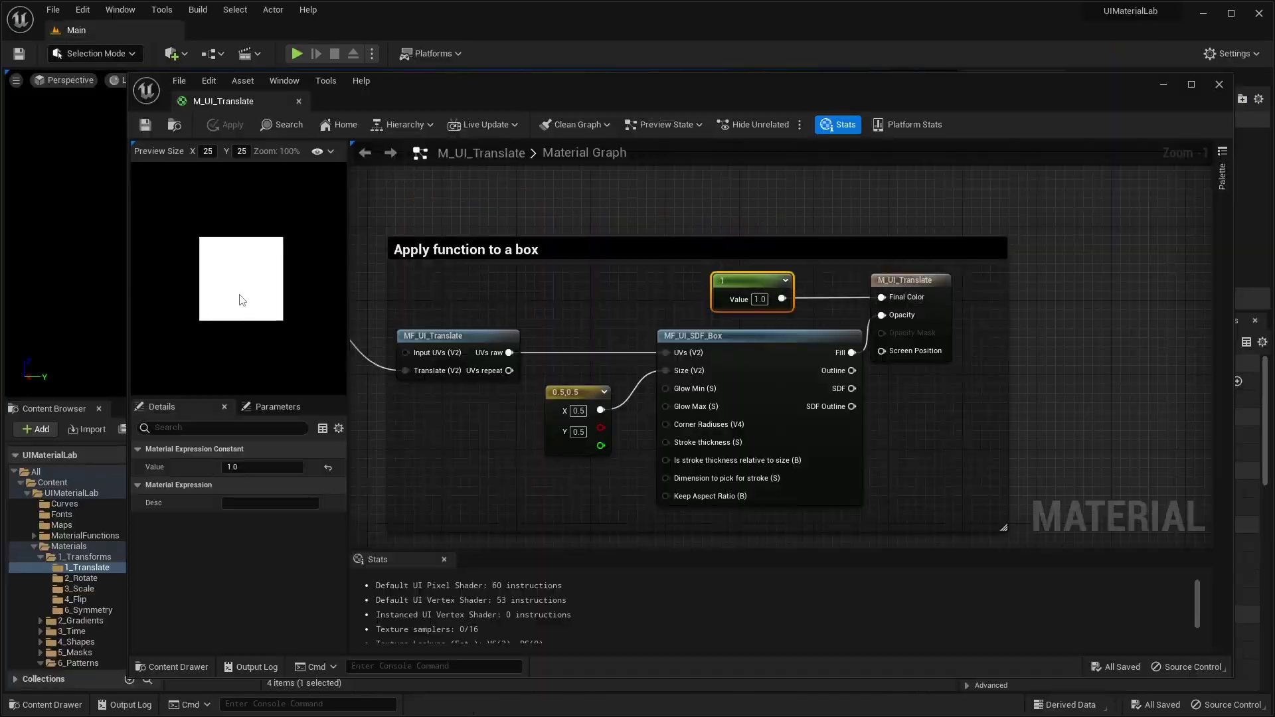
Set the Texture Sample to the cat texture and wire UVs raw into its UVs
click(287, 576)
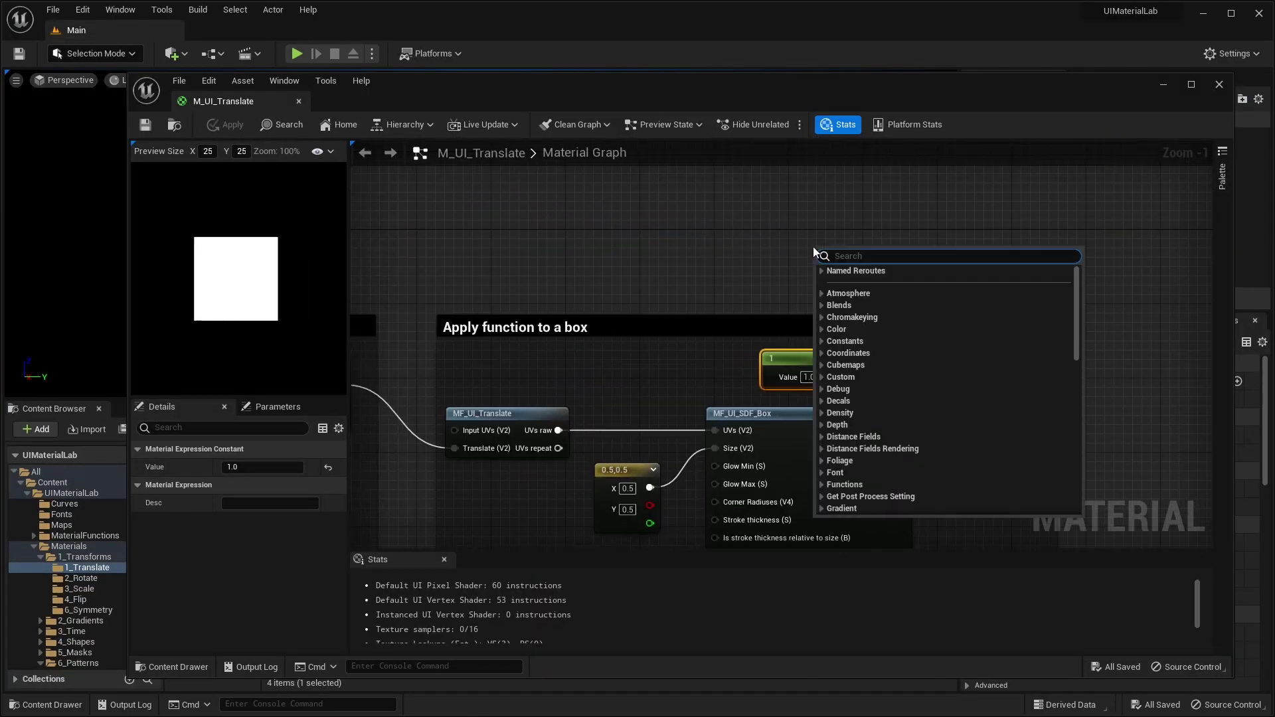
text(cat)
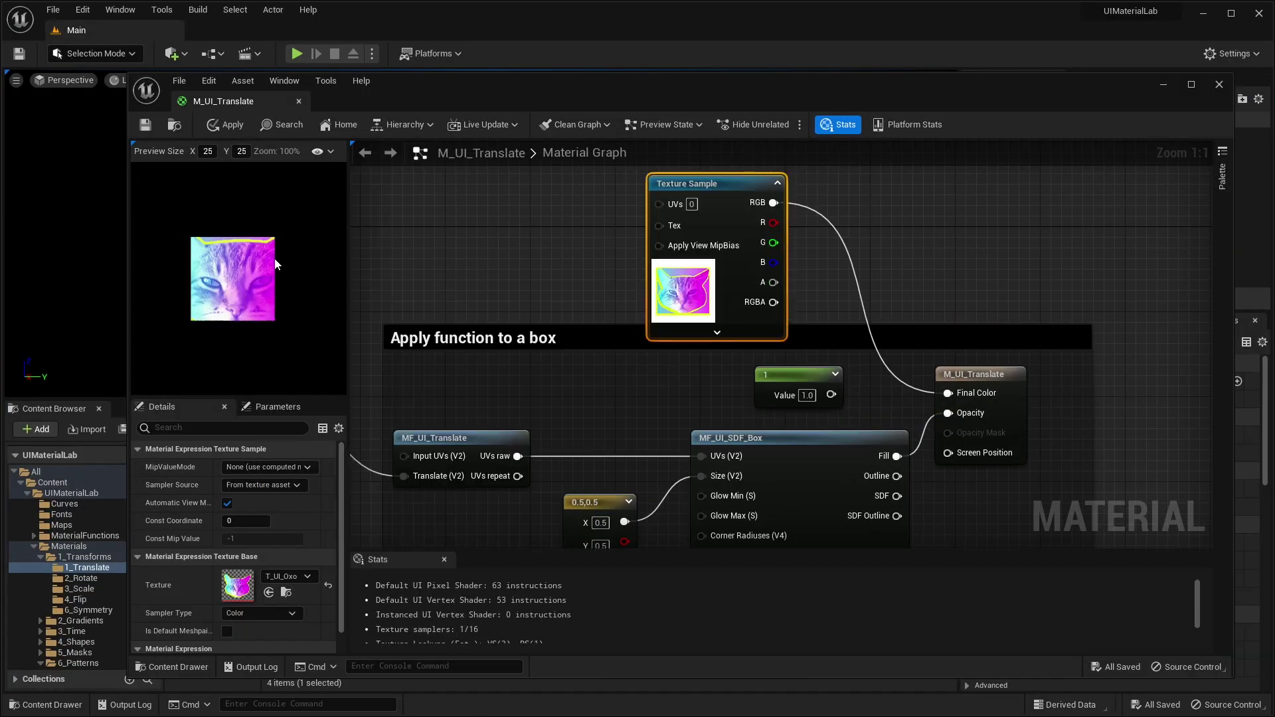
scroll(730, 299, down, 1)
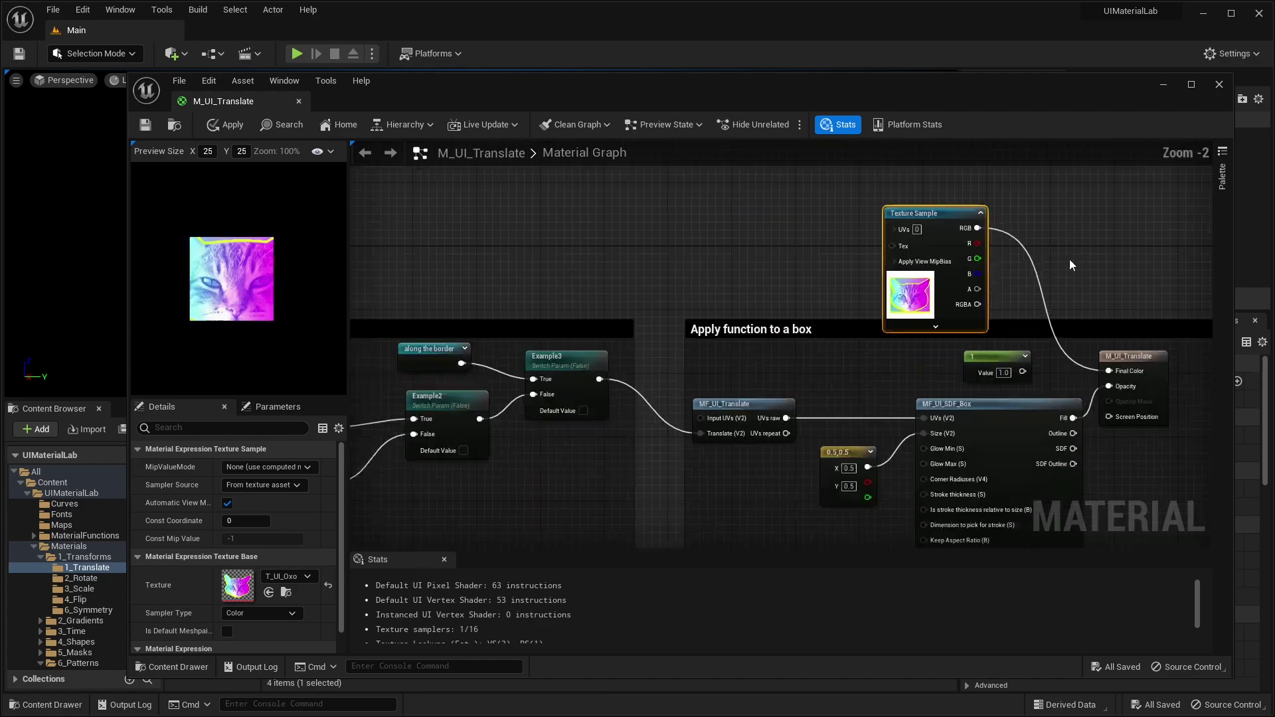
scroll(830, 199, up, 1)
drag(706, 438, 847, 185)
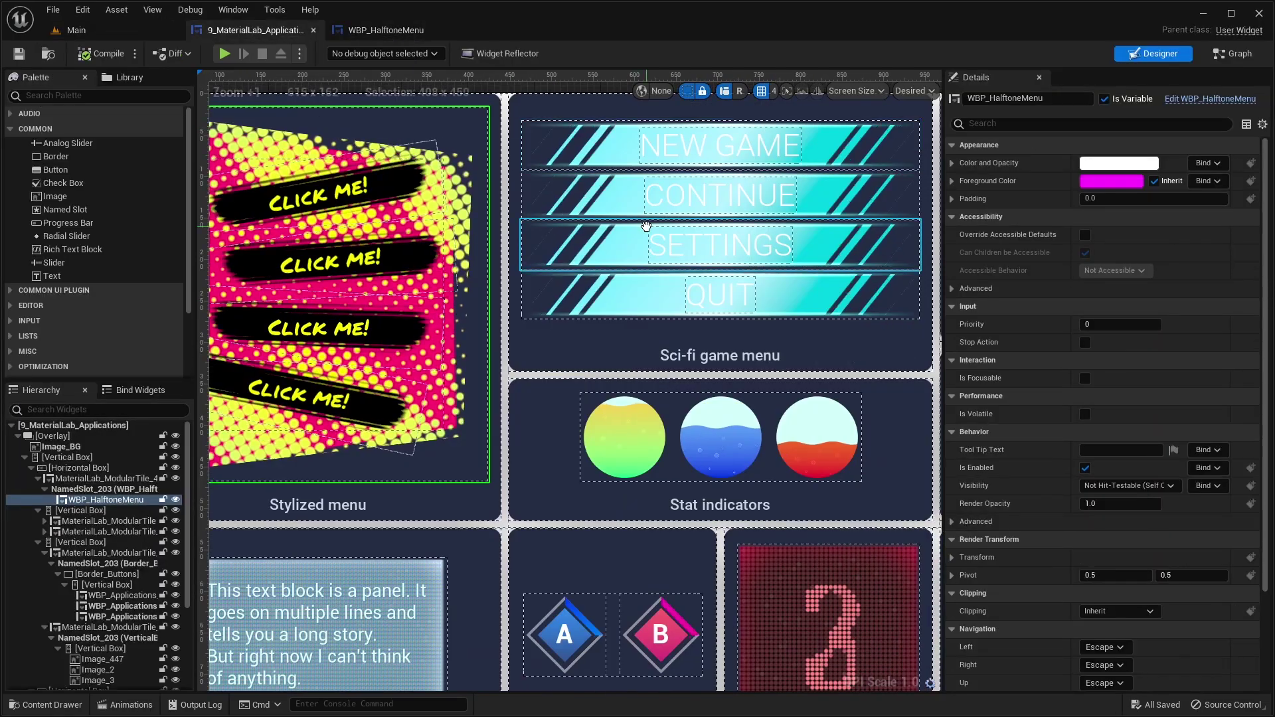
Open WBP_ObjectiveFill for editing and inspect its widgets and first diamond overlay
scroll(643, 437, up, 3)
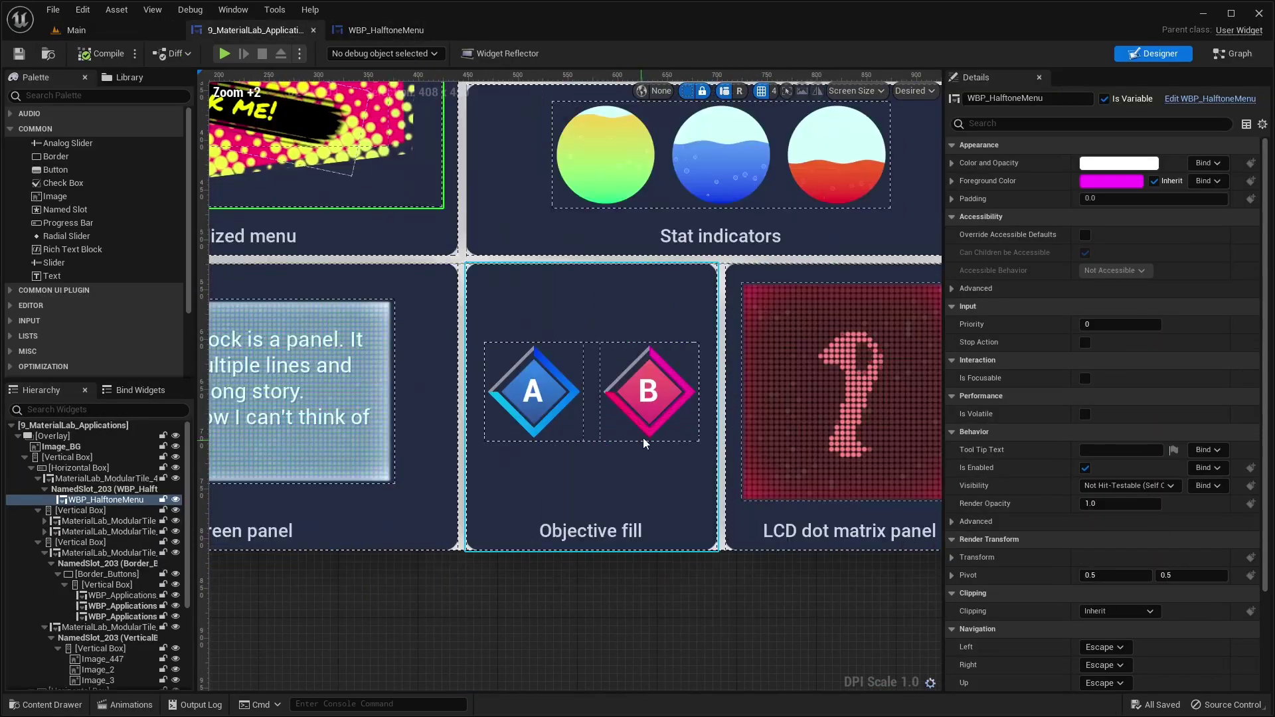
click(661, 381)
right_click(661, 382)
click(714, 508)
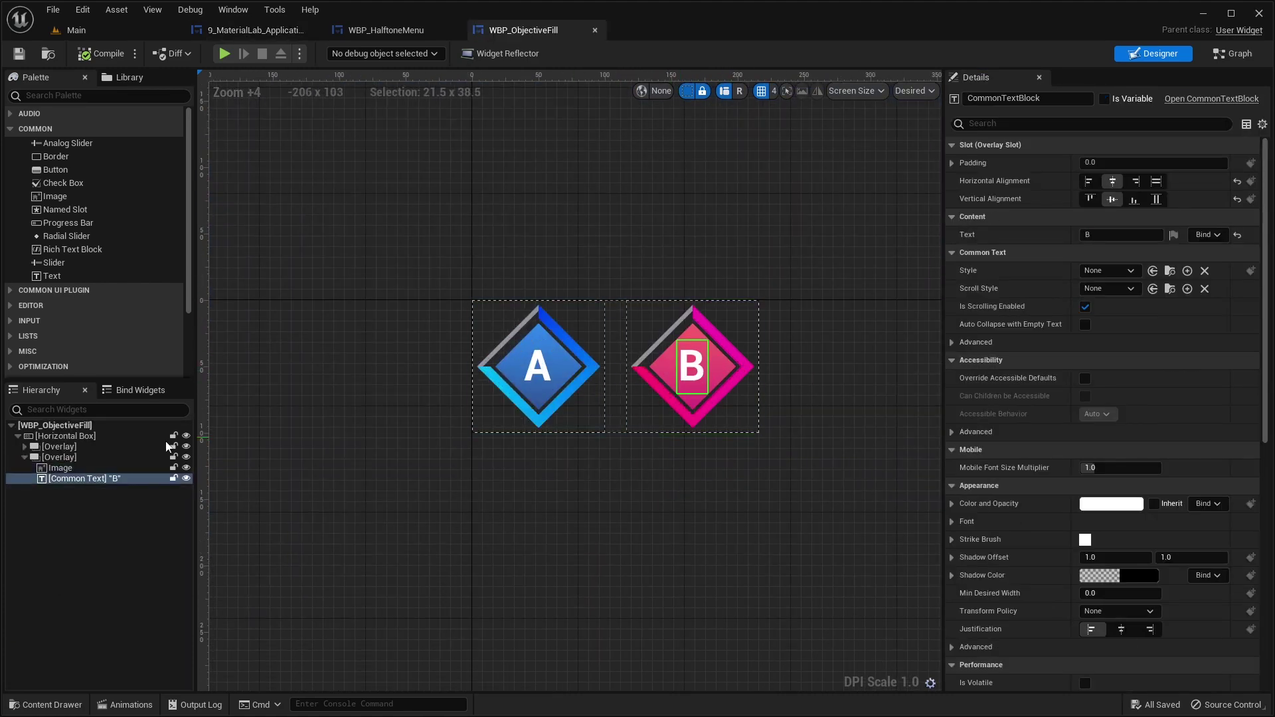
click(59, 457)
click(79, 478)
Inspect the B diamond overlay image's brush settings, then open the HexagonalTiling_2 material instance
click(59, 446)
scroll(397, 330, up, 3)
click(684, 385)
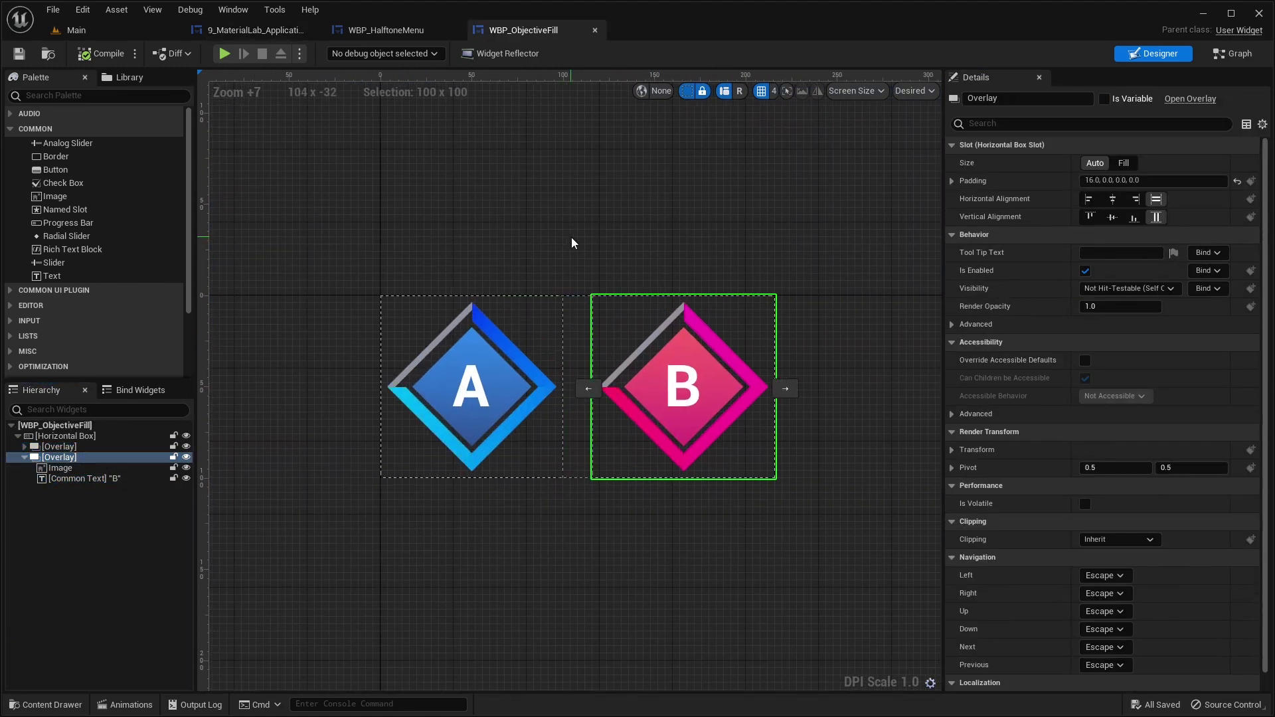
click(734, 335)
click(952, 236)
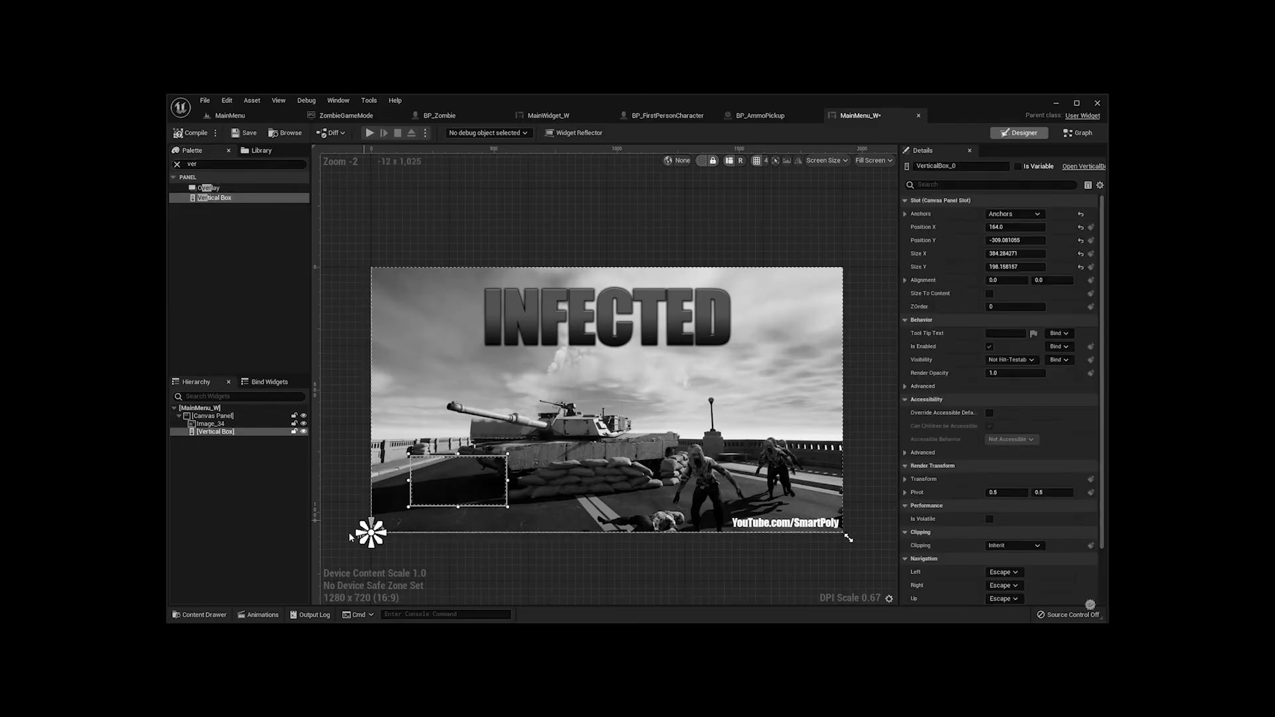
scroll(542, 392, up, 3)
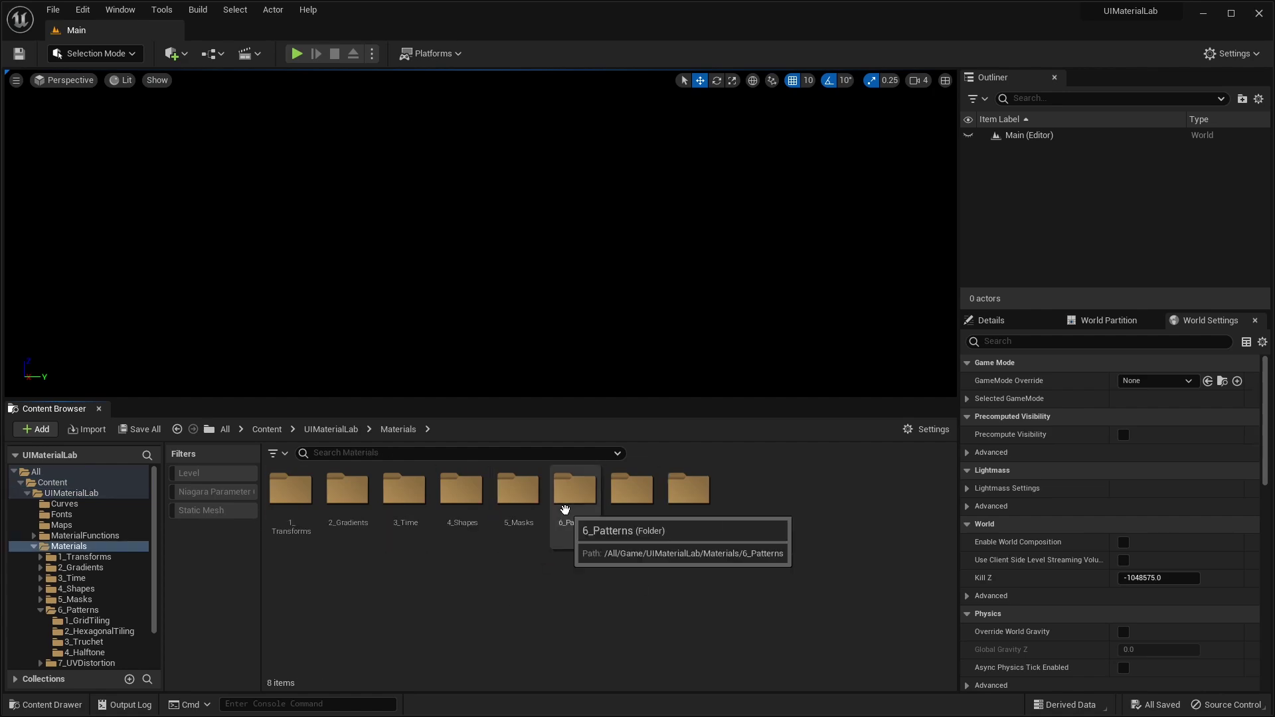
double_click(405, 494)
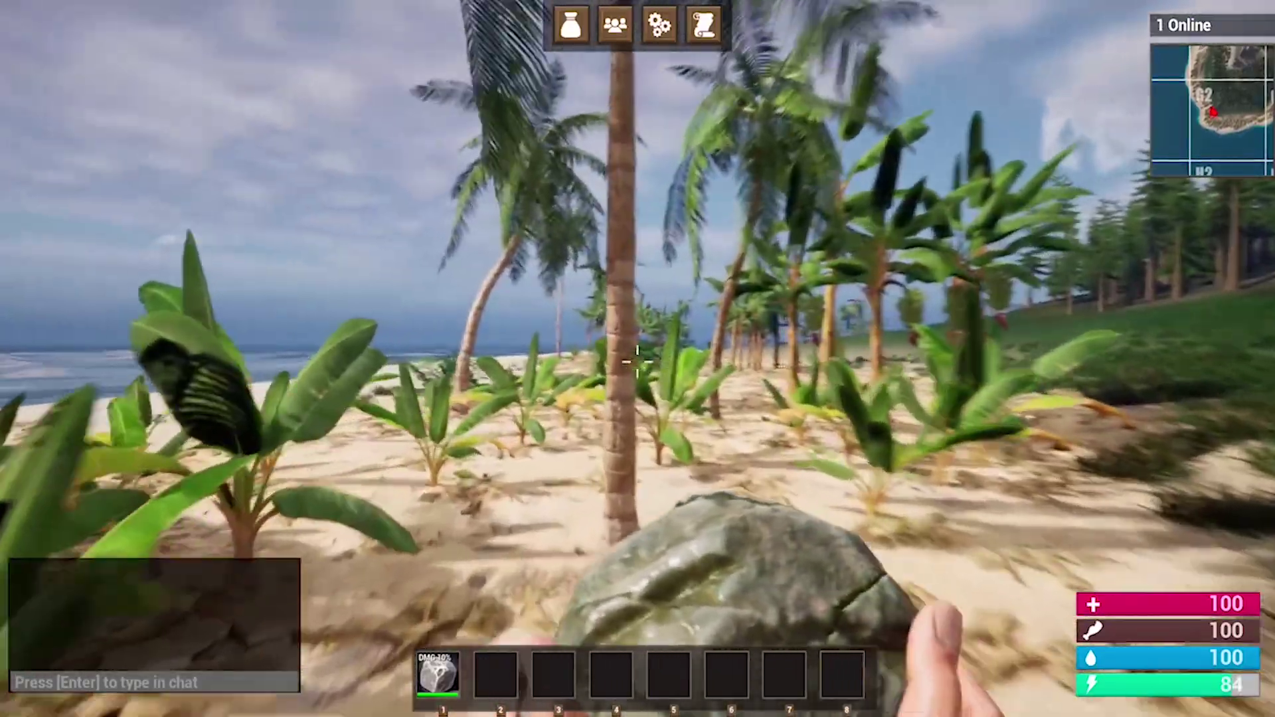
Chop the palm tree for wood and mine the rock for stone and iron ore
click(637, 359)
click(637, 359)
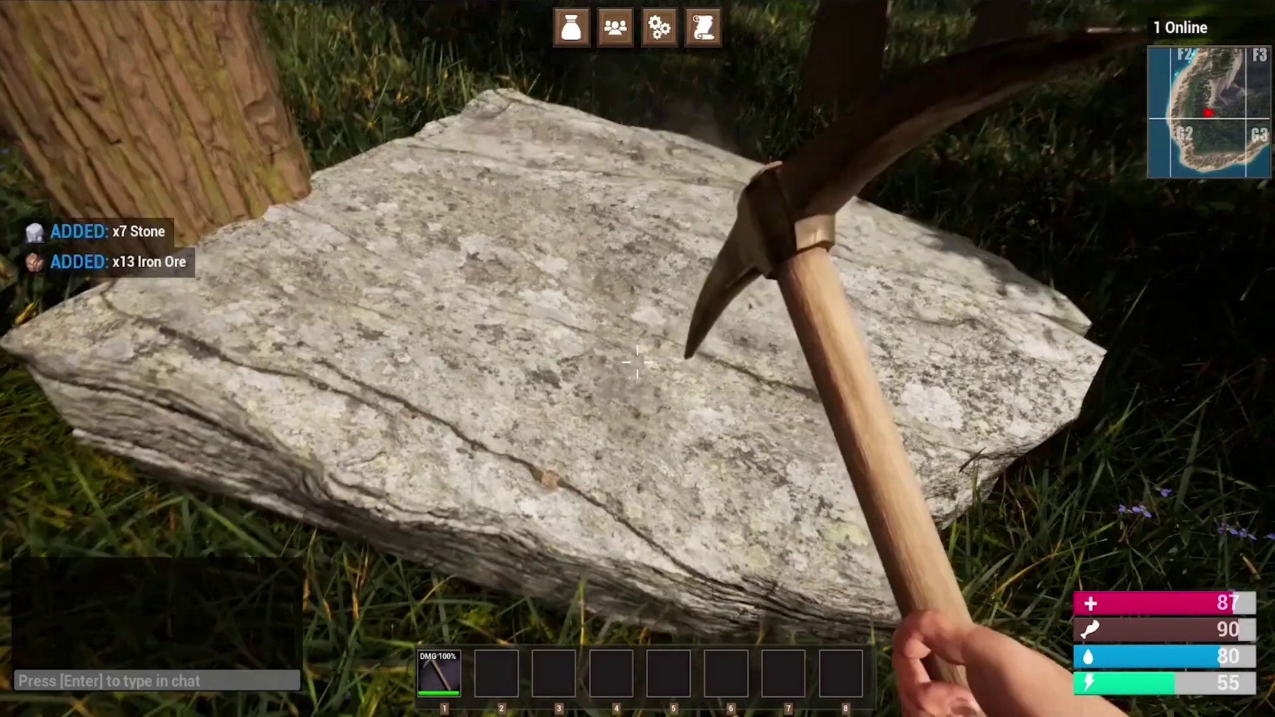
click(637, 362)
click(638, 362)
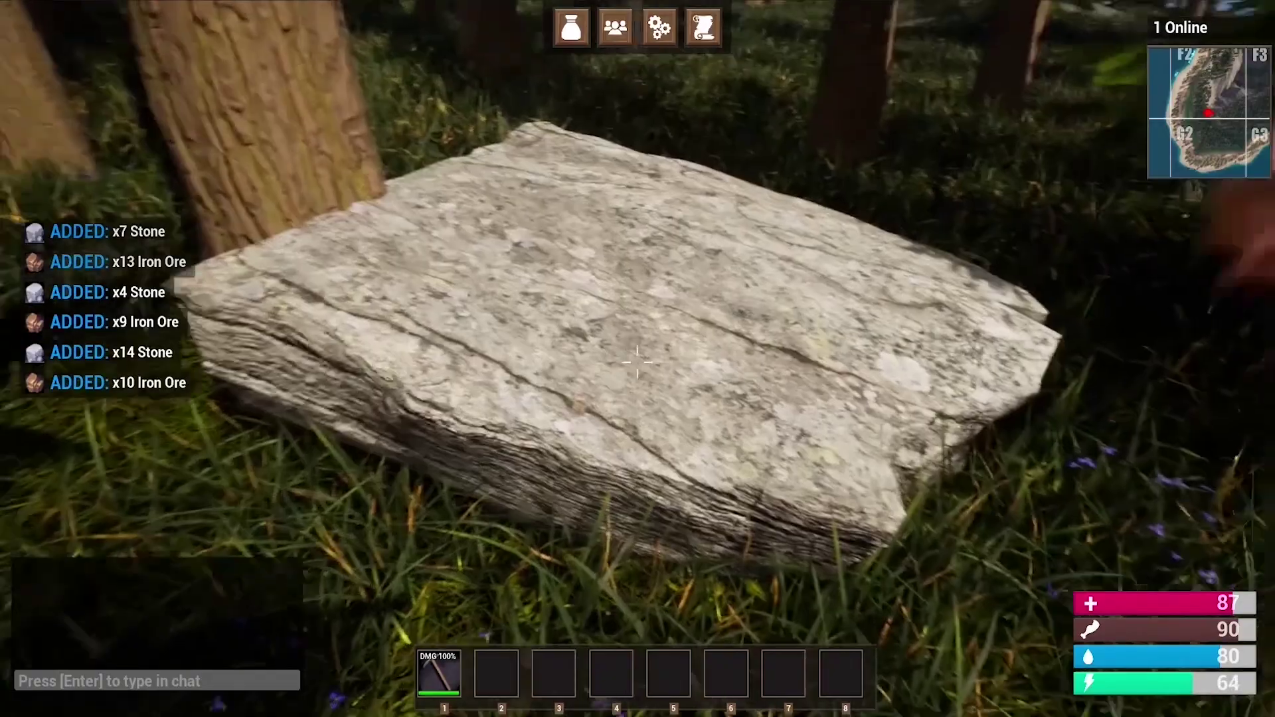
click(638, 362)
click(637, 362)
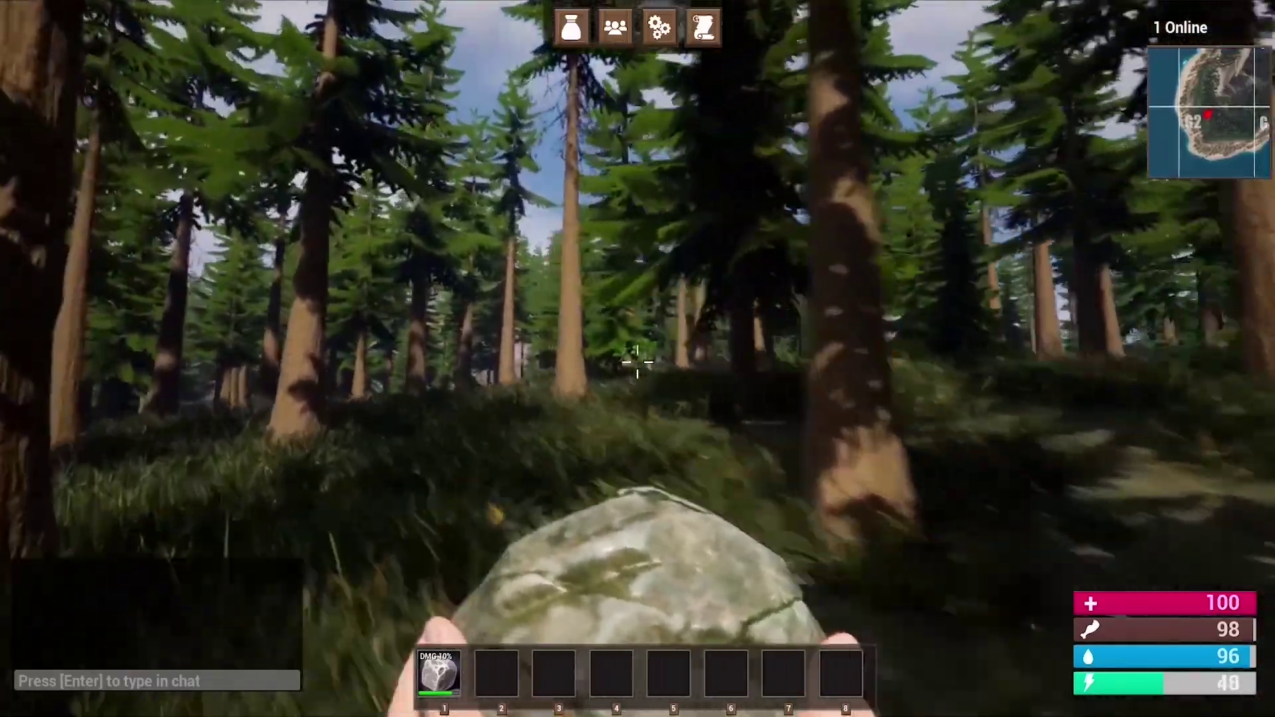
Place a wall piece, then set the furnace and workbench inside the house
click(638, 362)
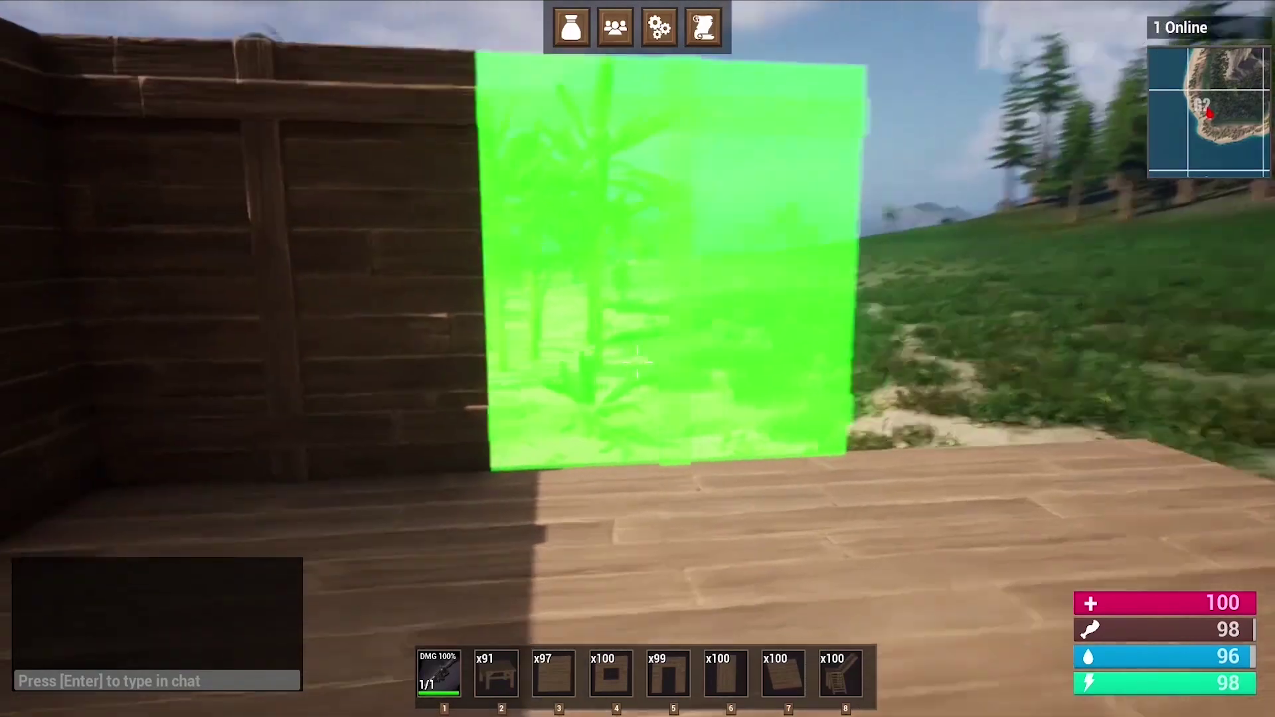
click(637, 362)
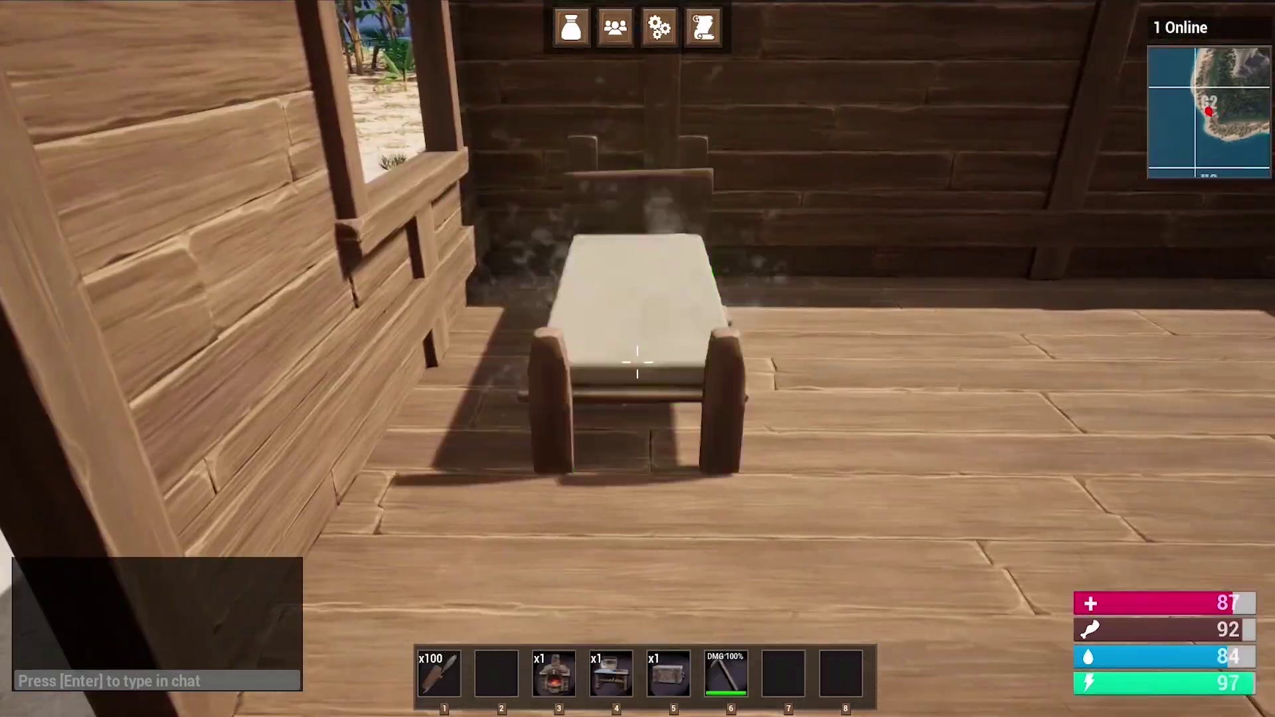
key(3)
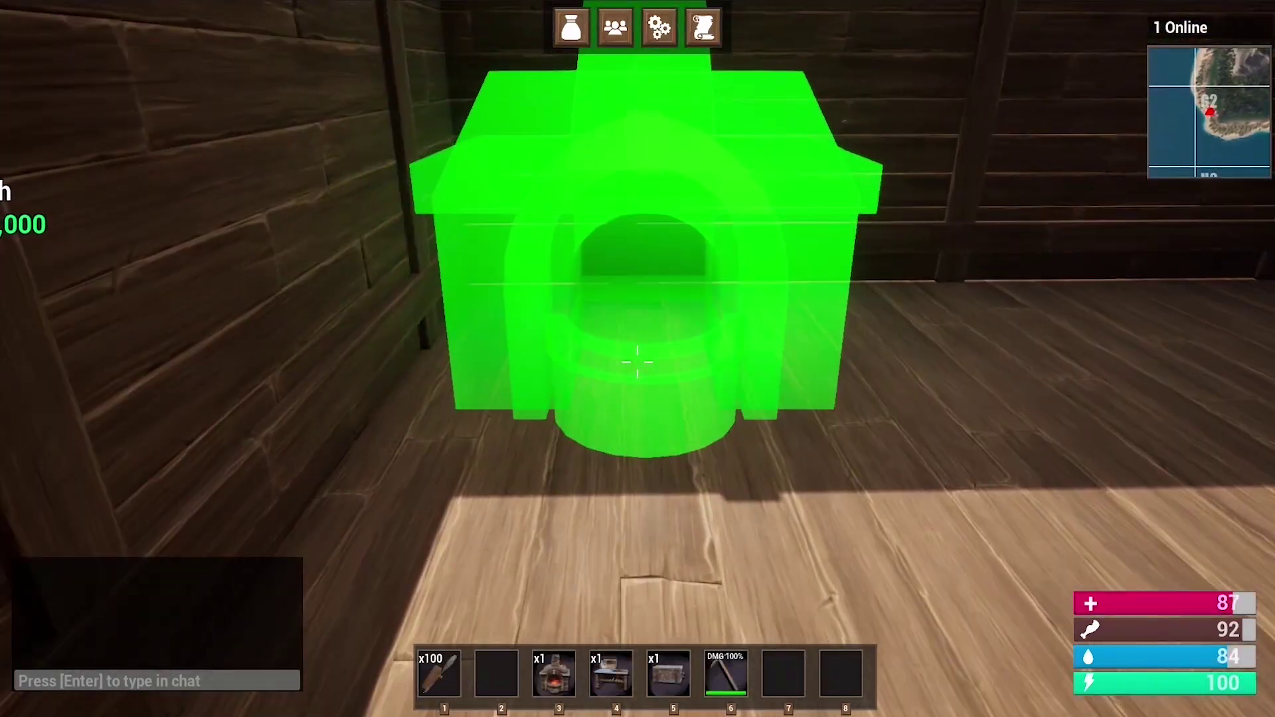
click(638, 362)
key(4)
click(637, 361)
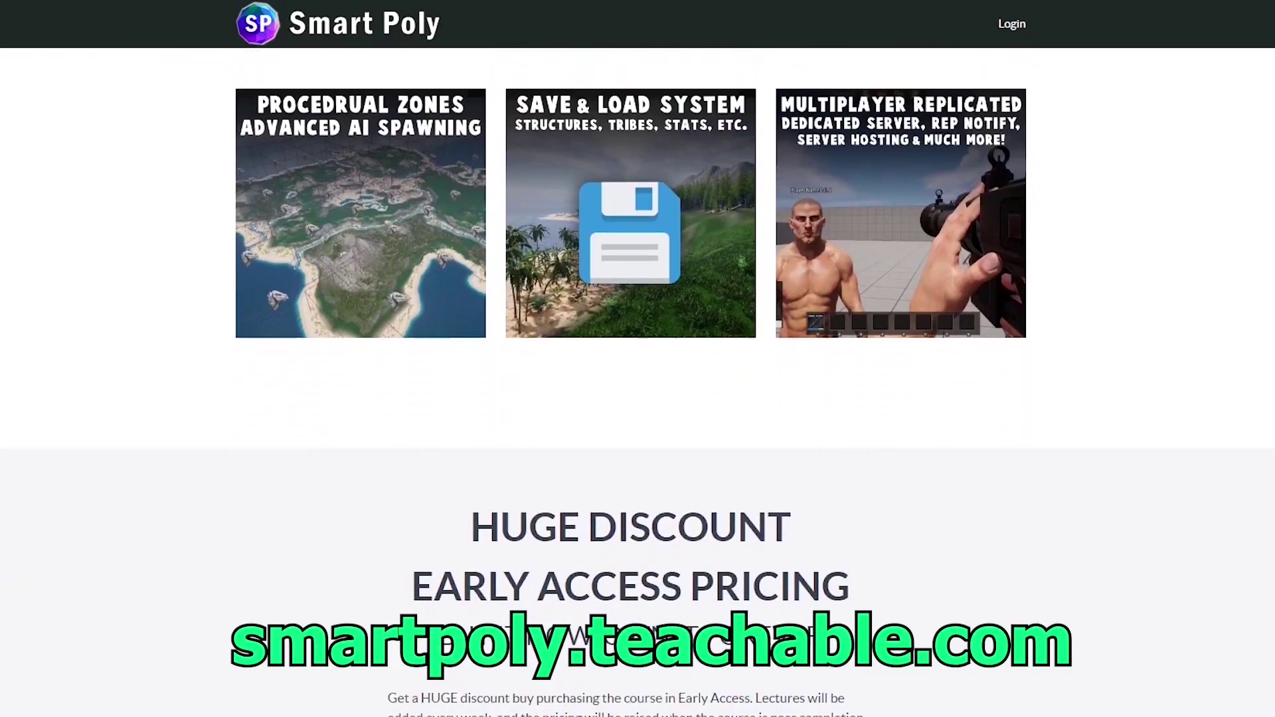
Scroll the Smart Poly page past testimonials and feature cards to the HUGE DISCOUNT pricing
scroll(638, 359, down, 6)
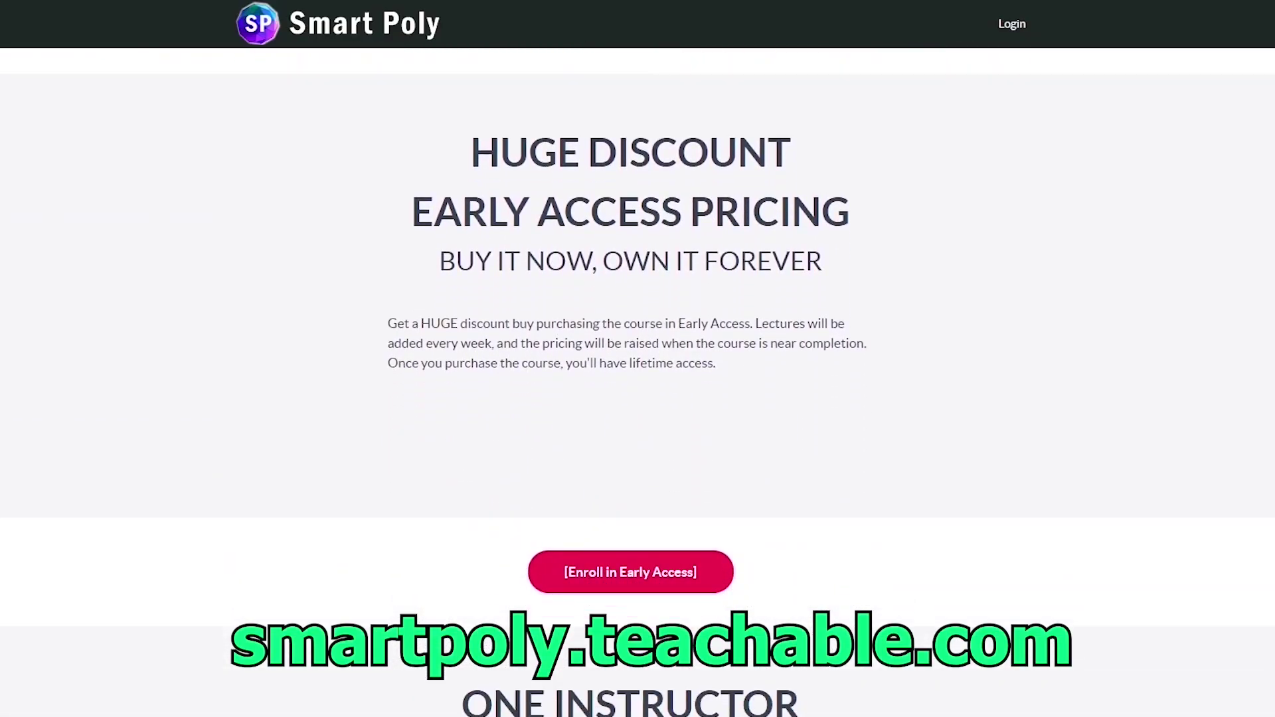
scroll(638, 359, down, 6)
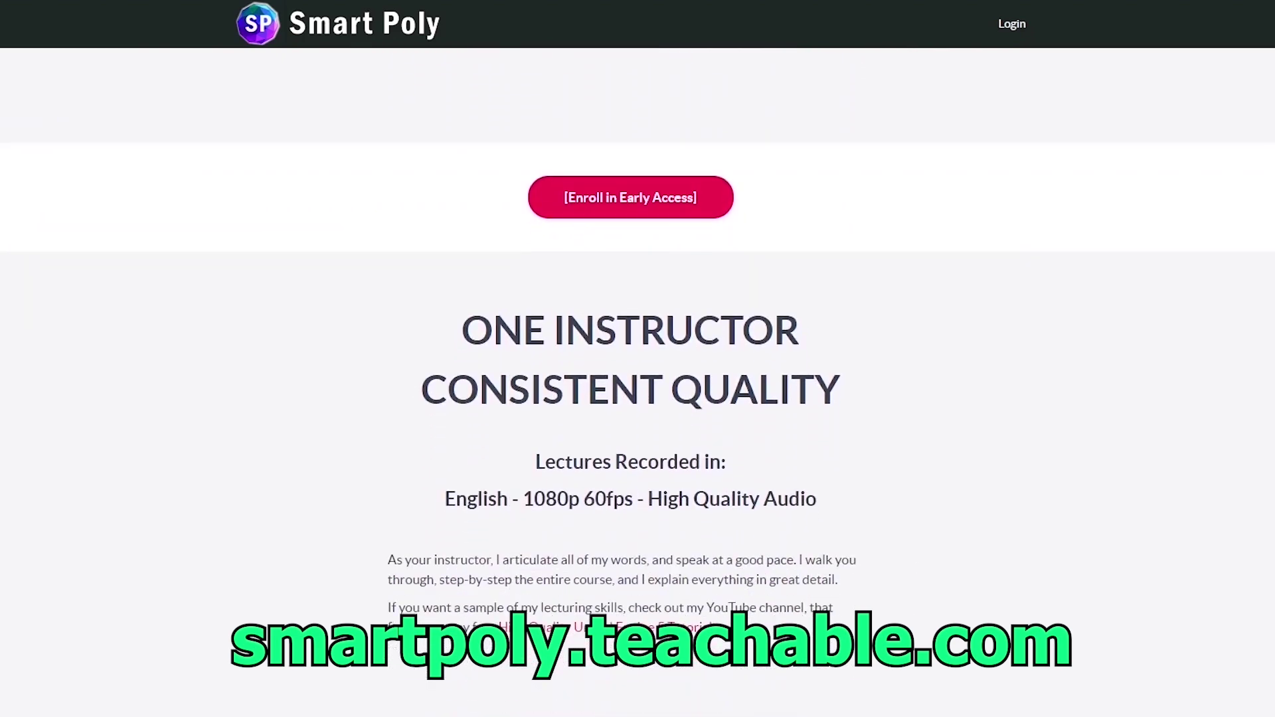
scroll(638, 359, down, 7)
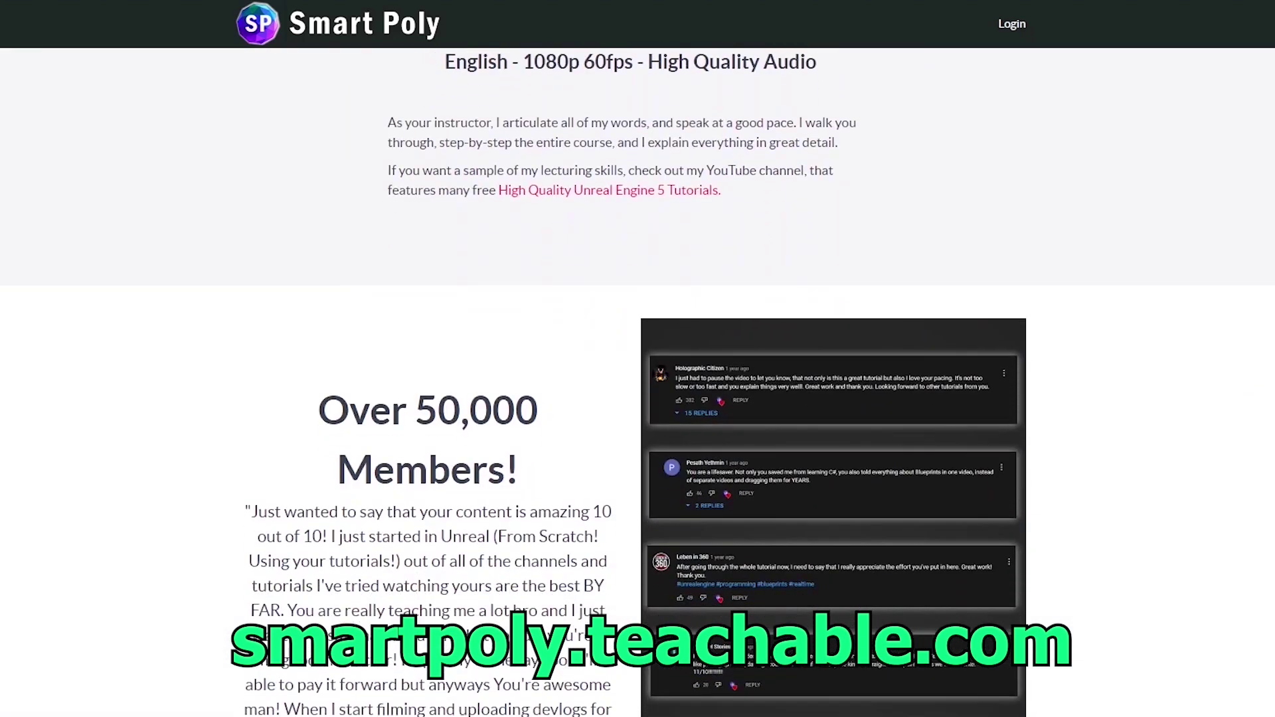
scroll(638, 359, down, 4)
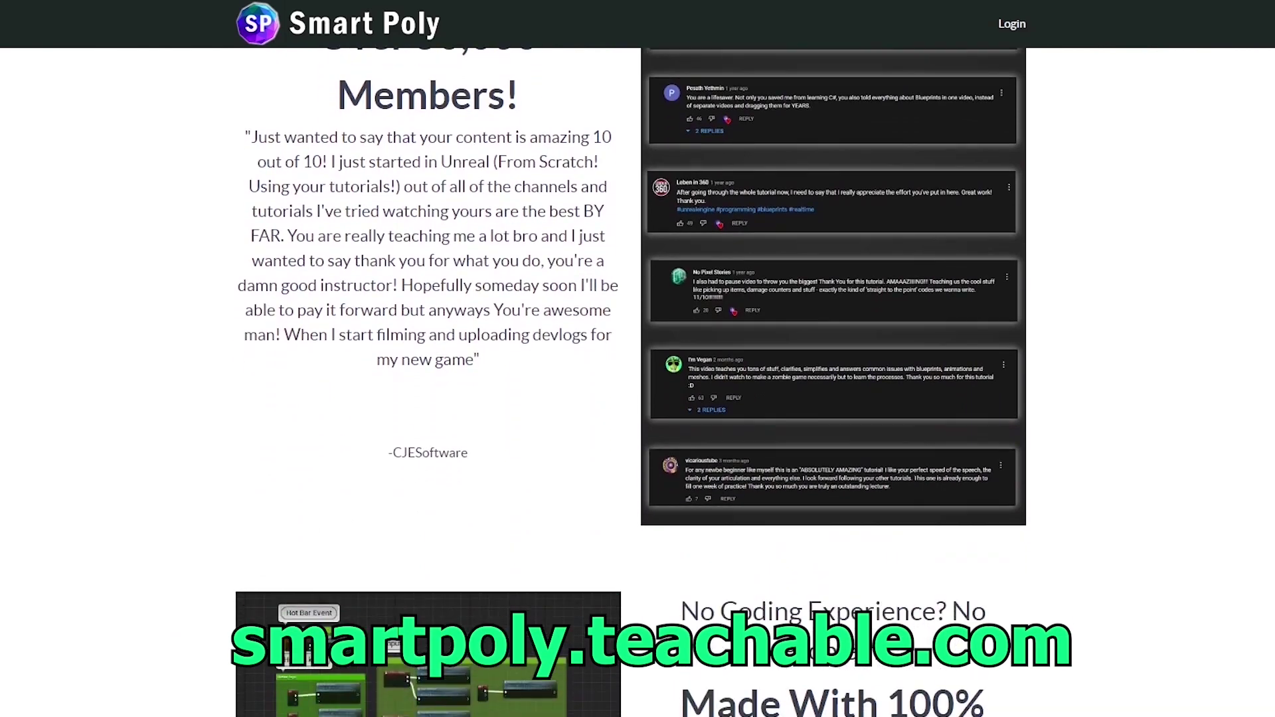
scroll(638, 359, down, 6)
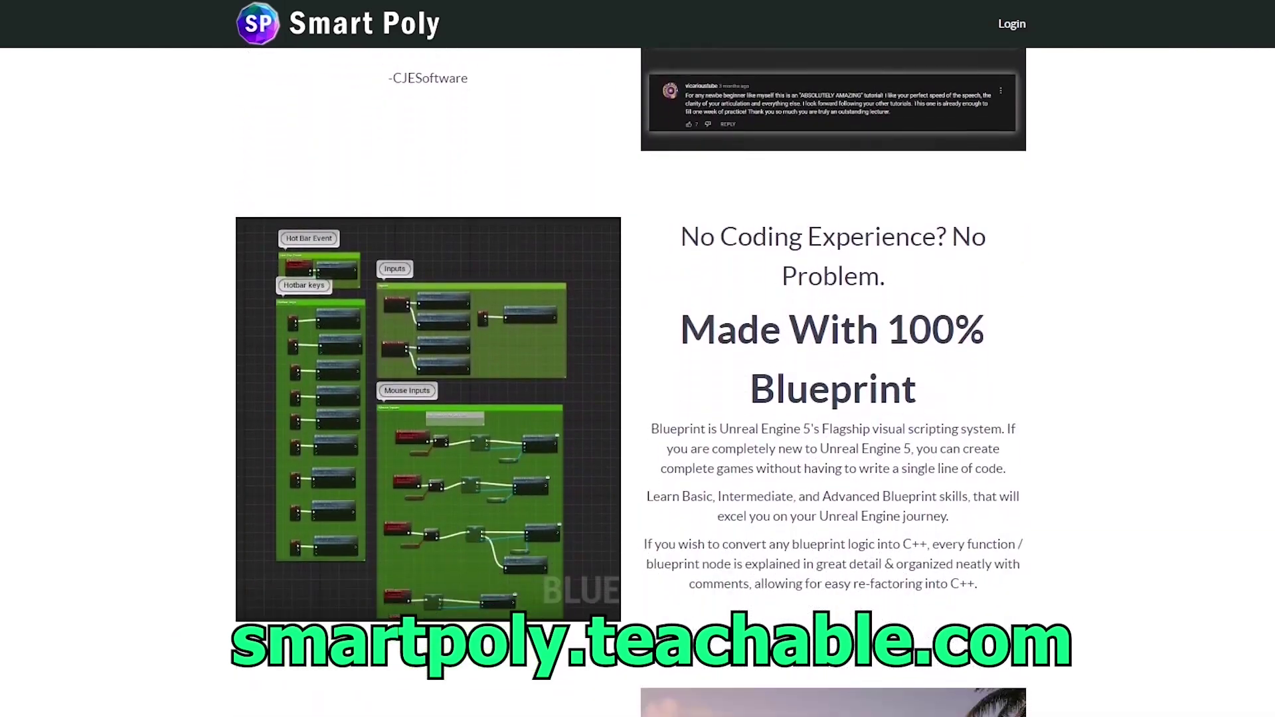
scroll(637, 358, down, 5)
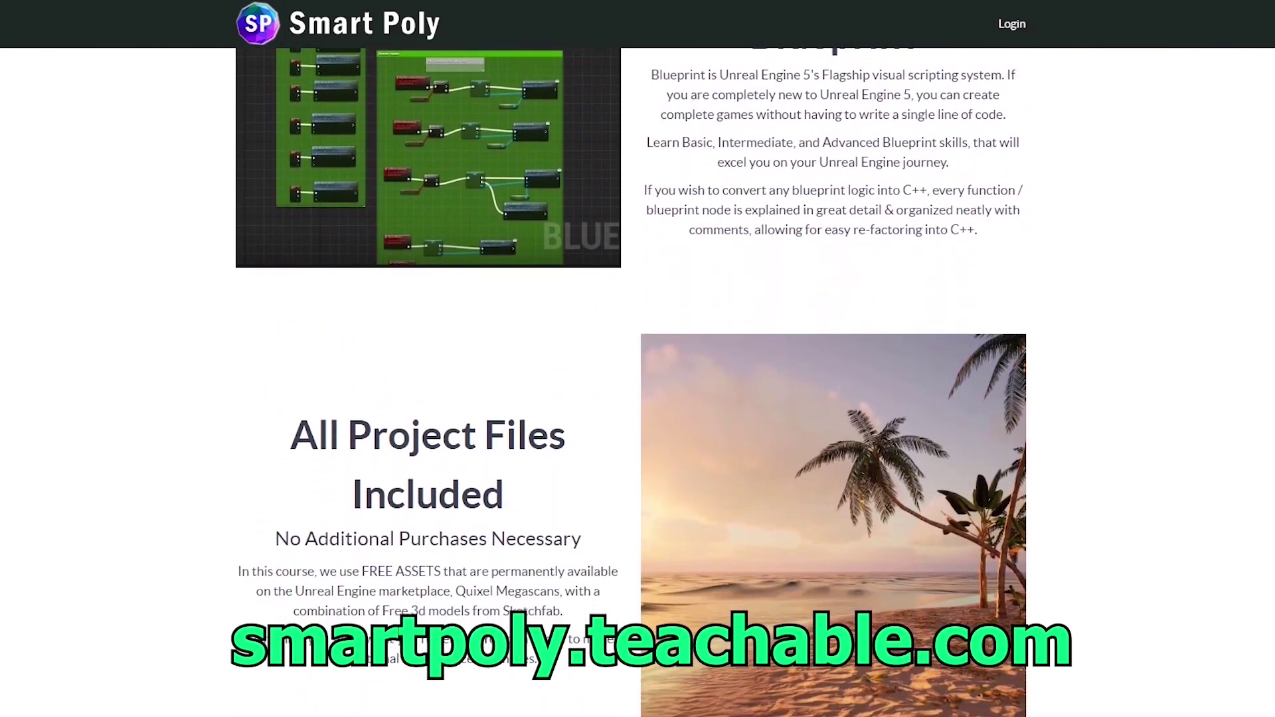
scroll(637, 359, down, 6)
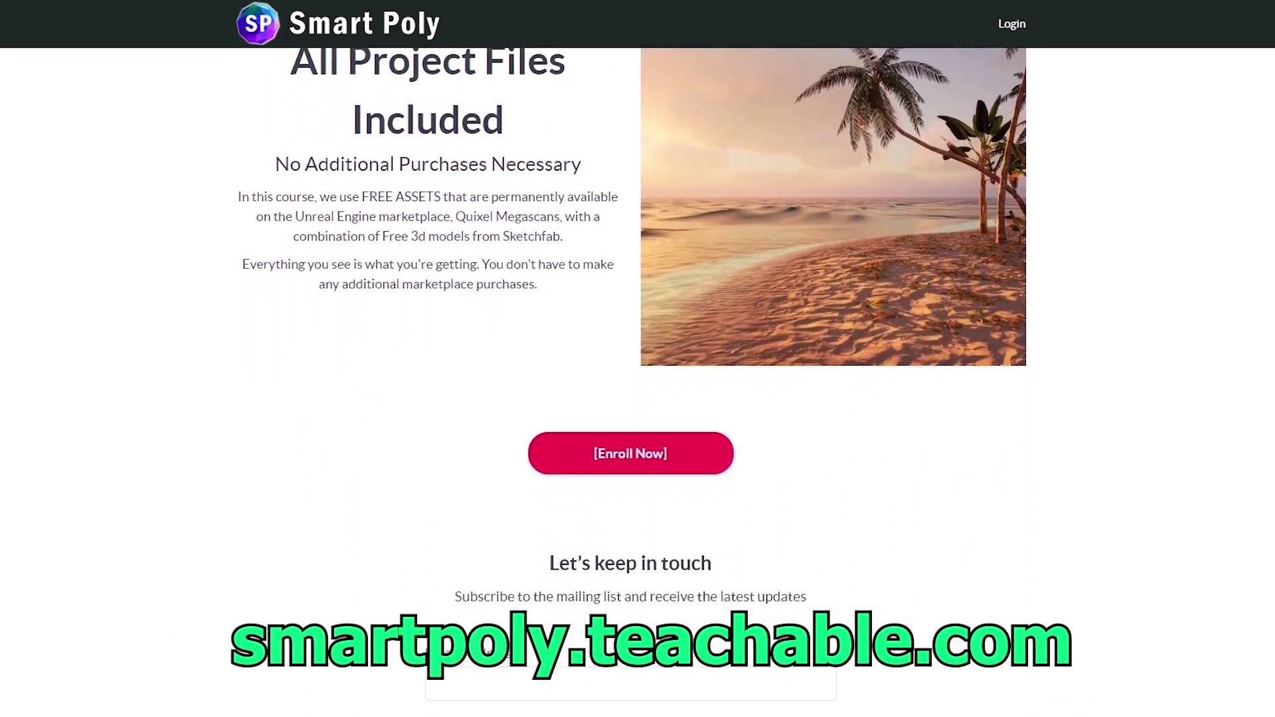
scroll(637, 358, down, 6)
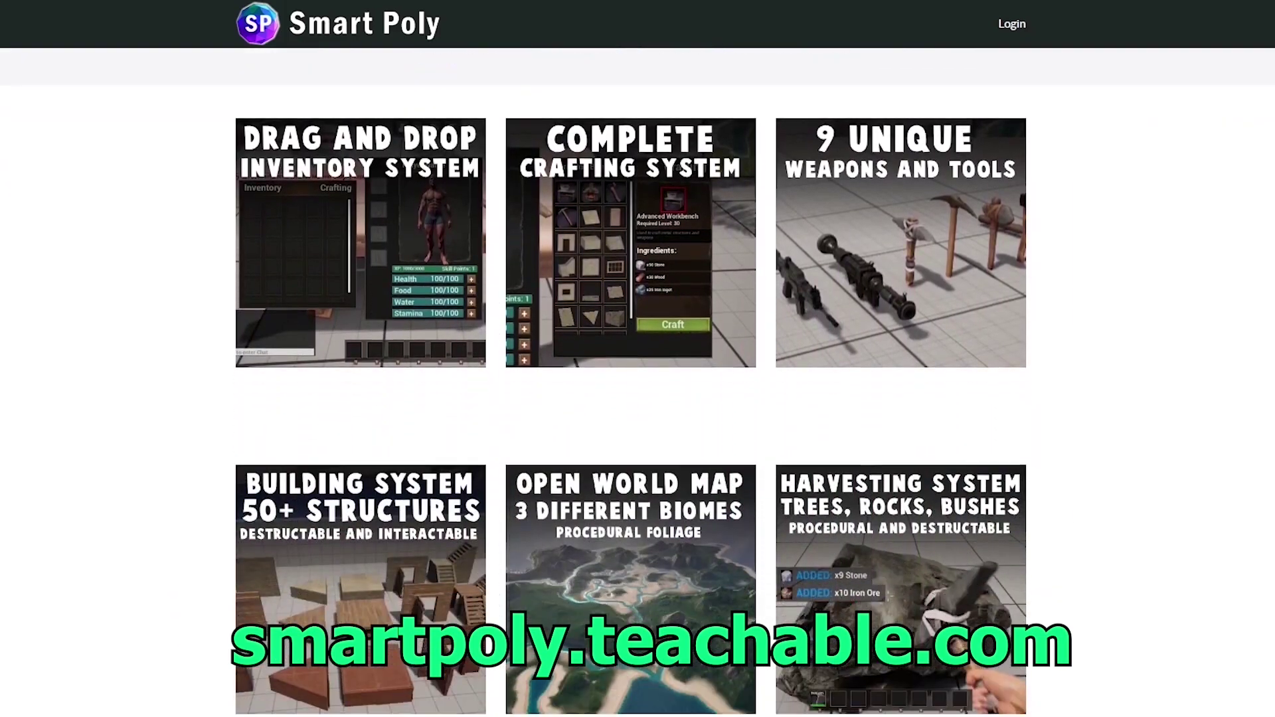
scroll(638, 358, down, 6)
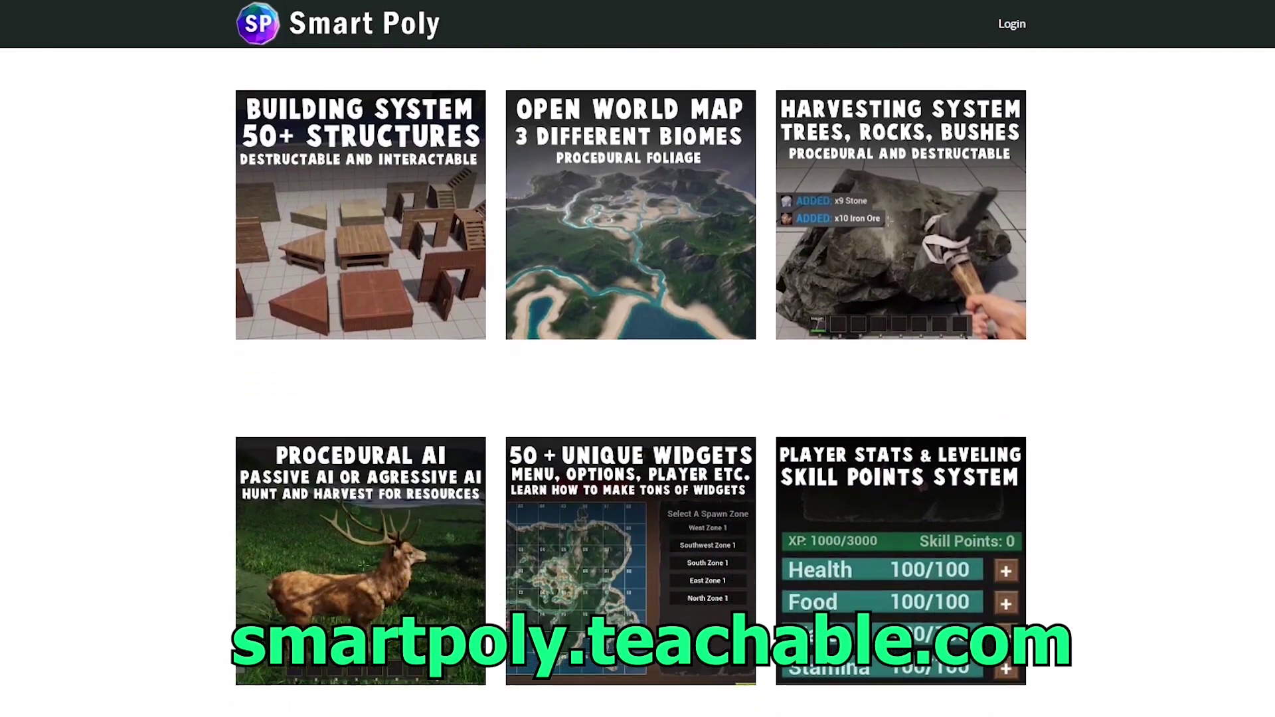
scroll(637, 359, down, 6)
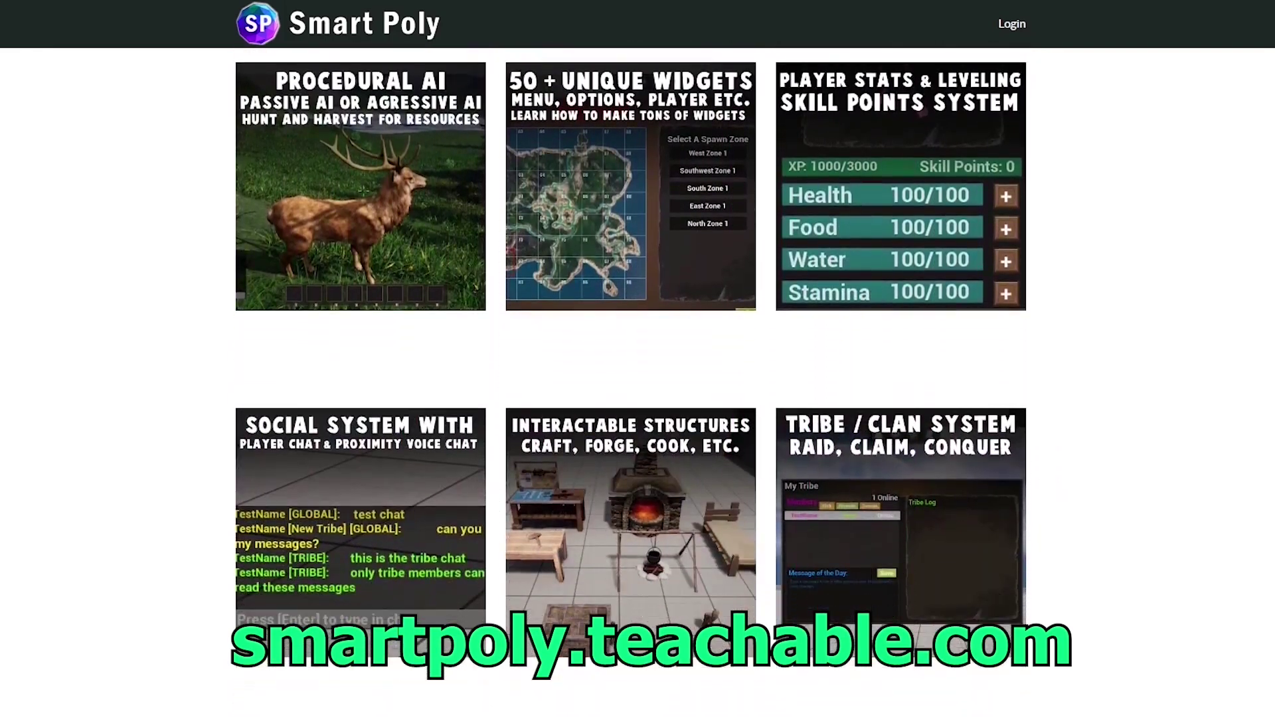
scroll(637, 359, down, 6)
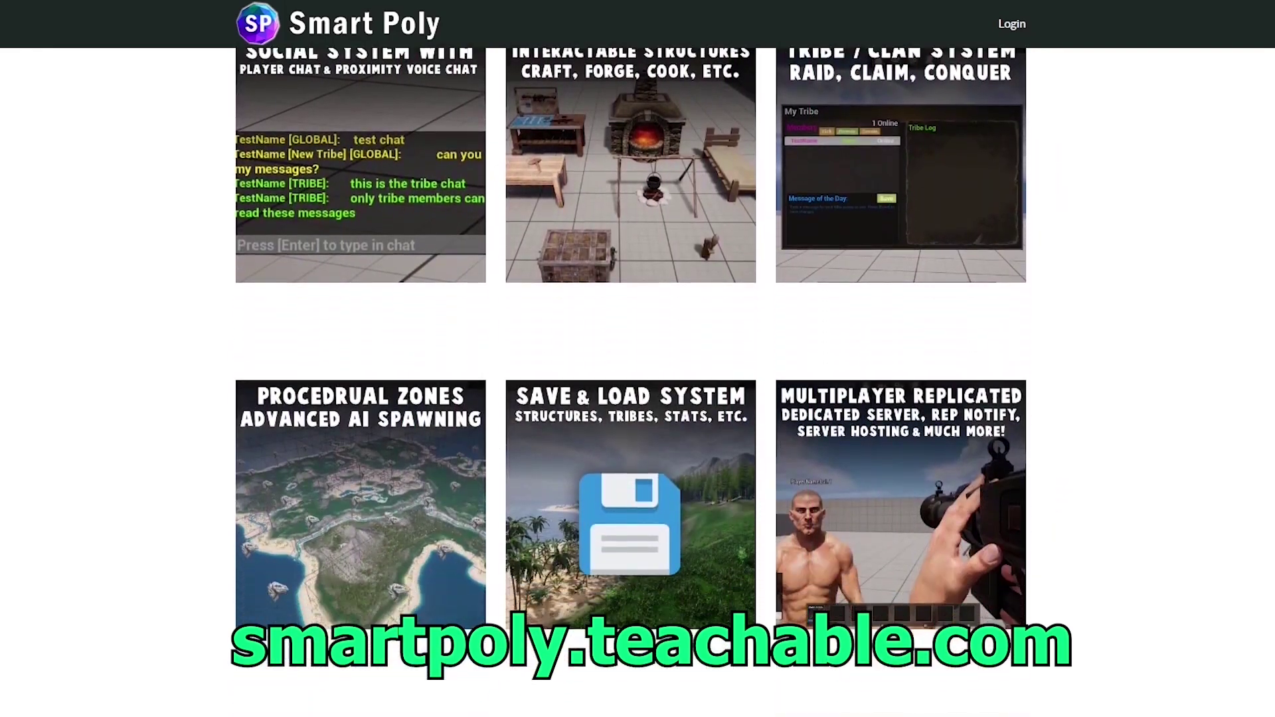
scroll(637, 358, down, 6)
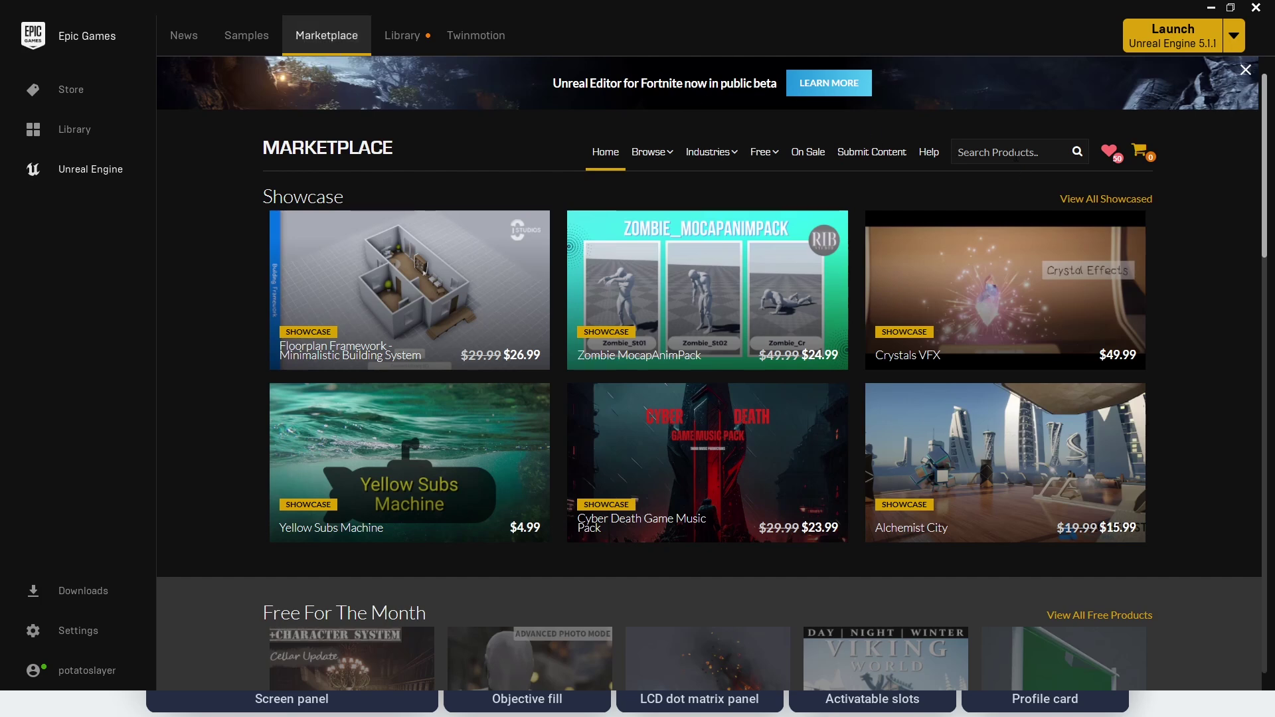
Search the Marketplace for 'ui', set Max Price to Free, and open the UI Material Lab card
click(1015, 154)
text(ui)
key(Return)
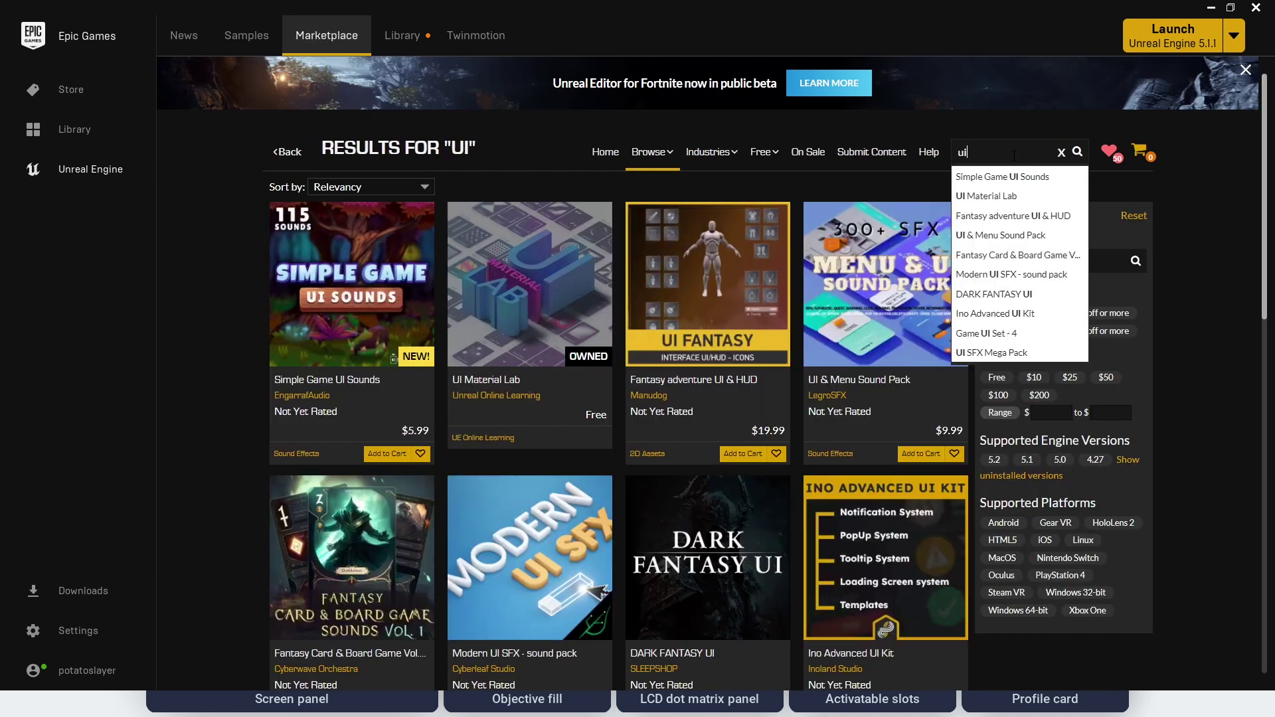
click(1176, 334)
click(996, 378)
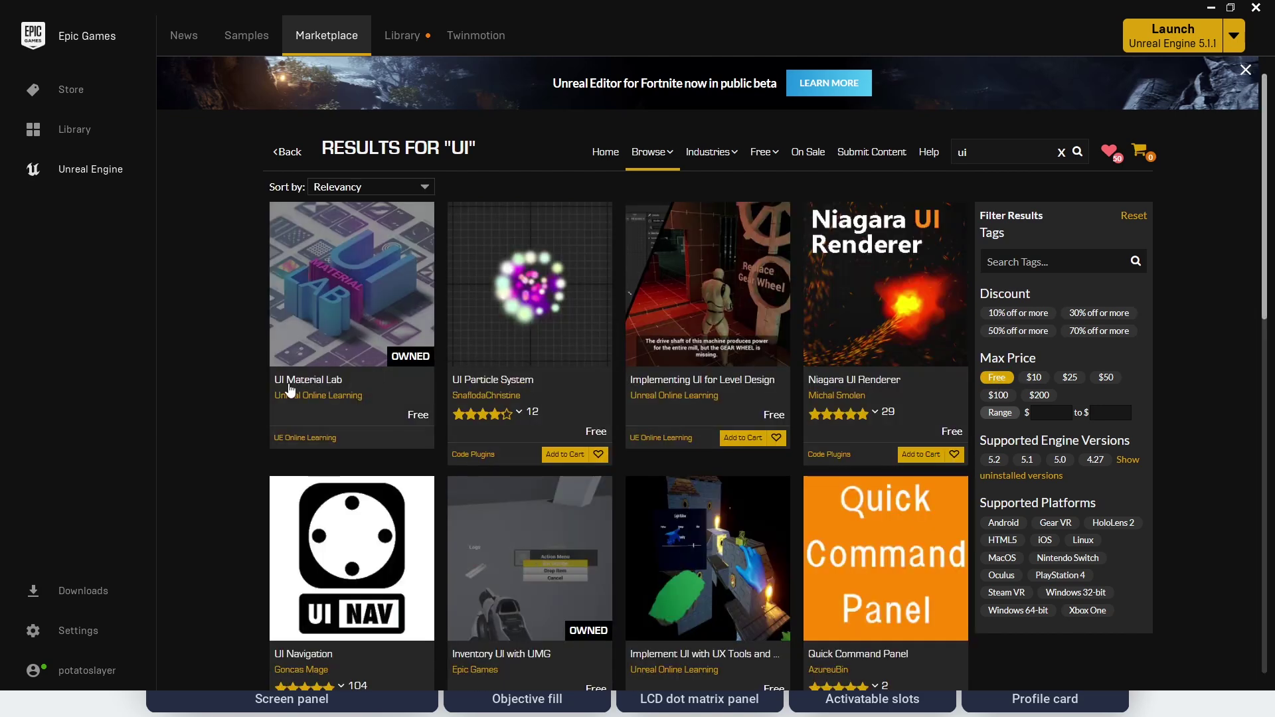
click(358, 312)
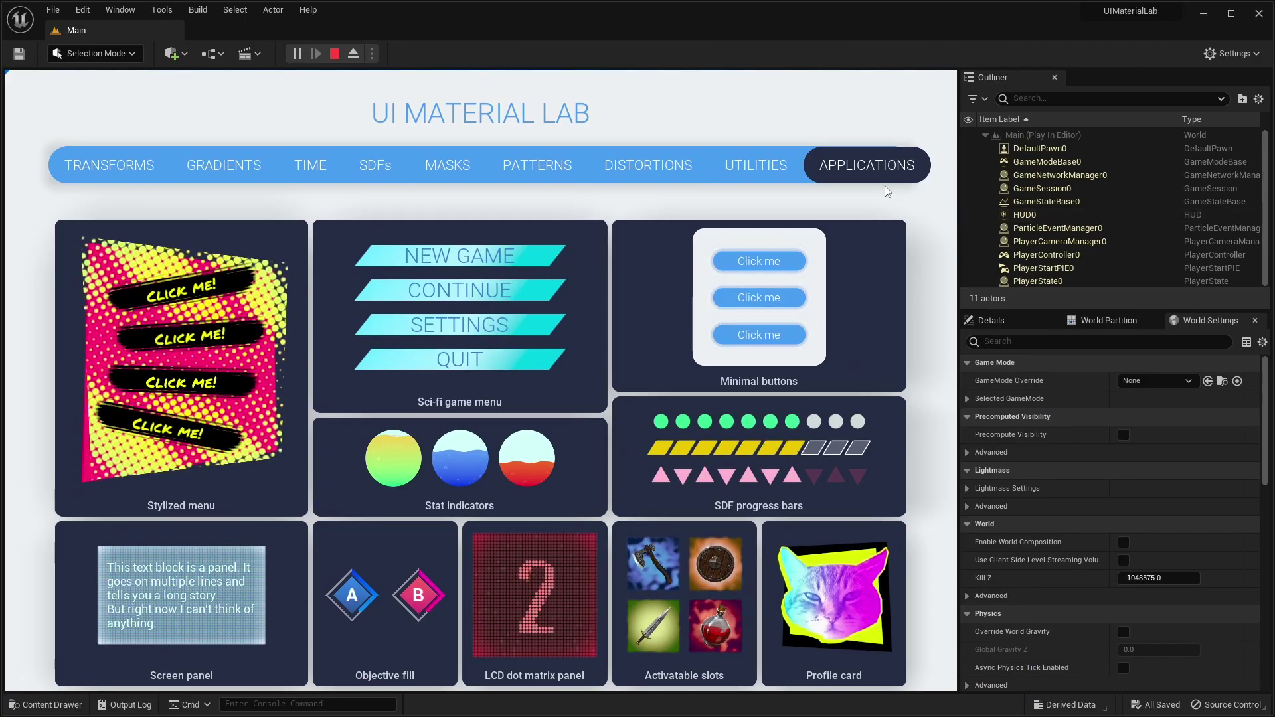
Stop the Play In Editor session and play the level again
click(335, 54)
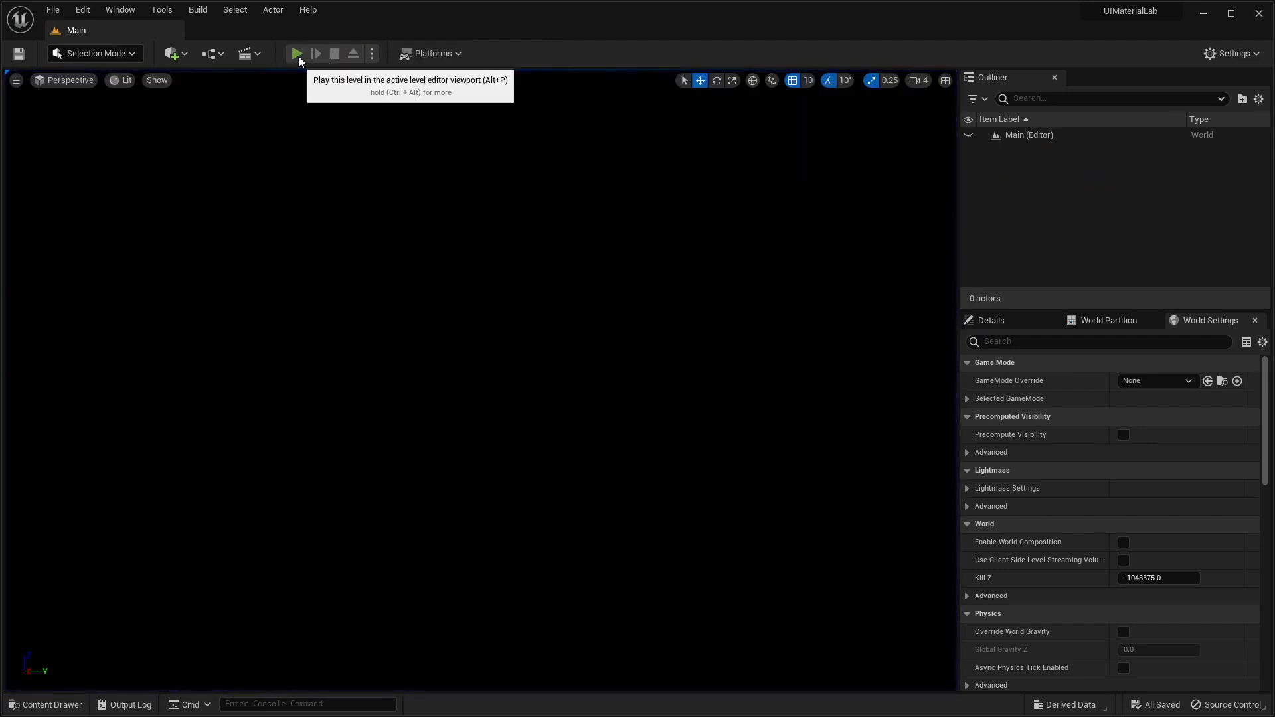
click(297, 55)
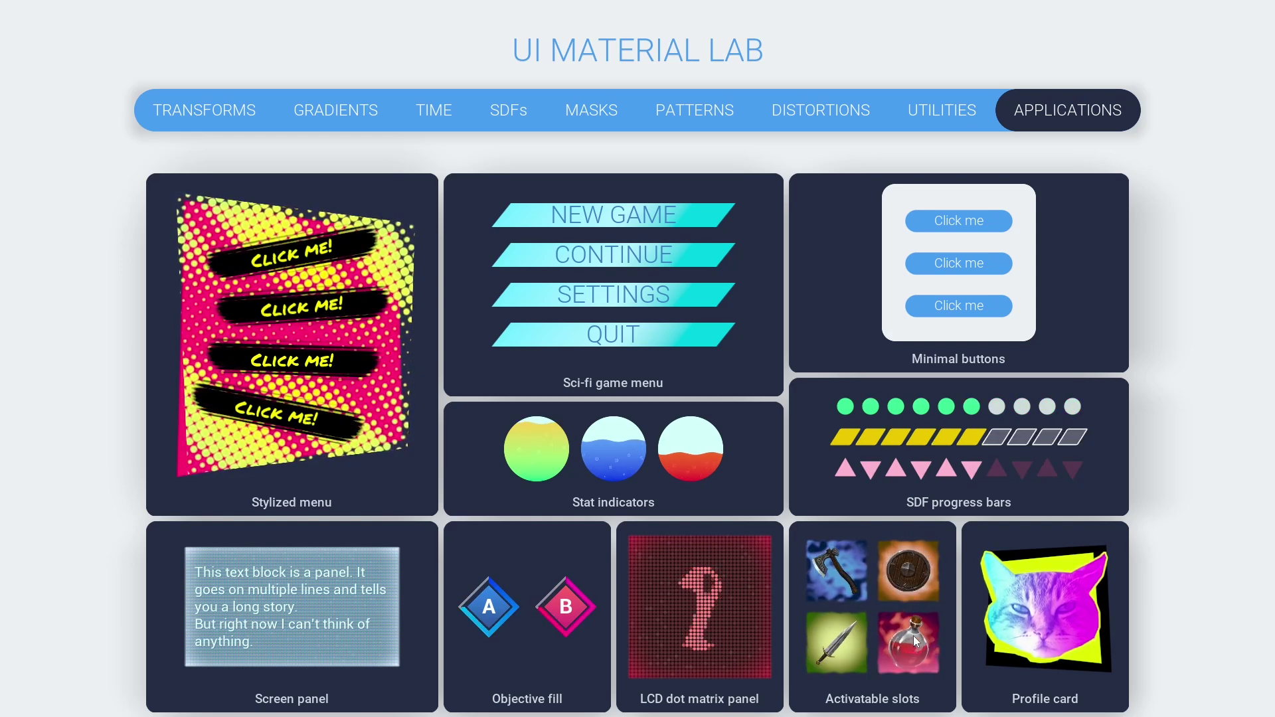
Switch the active slot between potion and shield, ending with the shield active
click(909, 609)
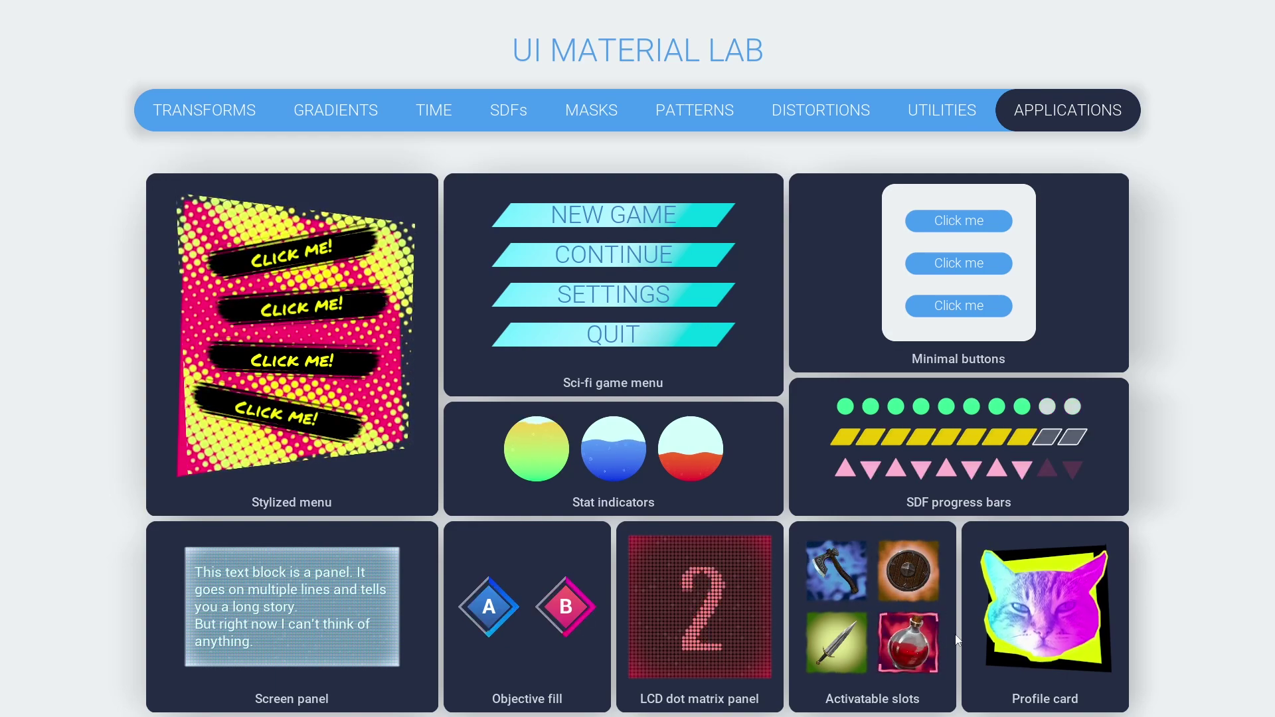
click(885, 575)
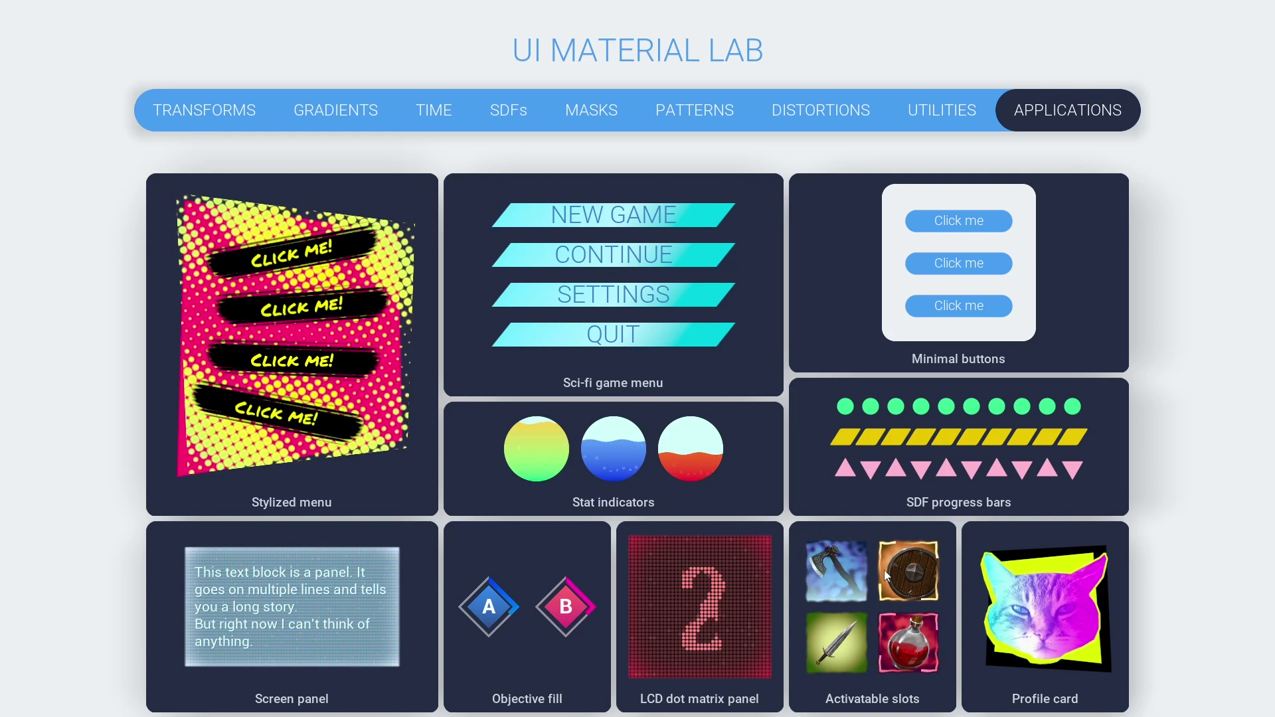
click(914, 638)
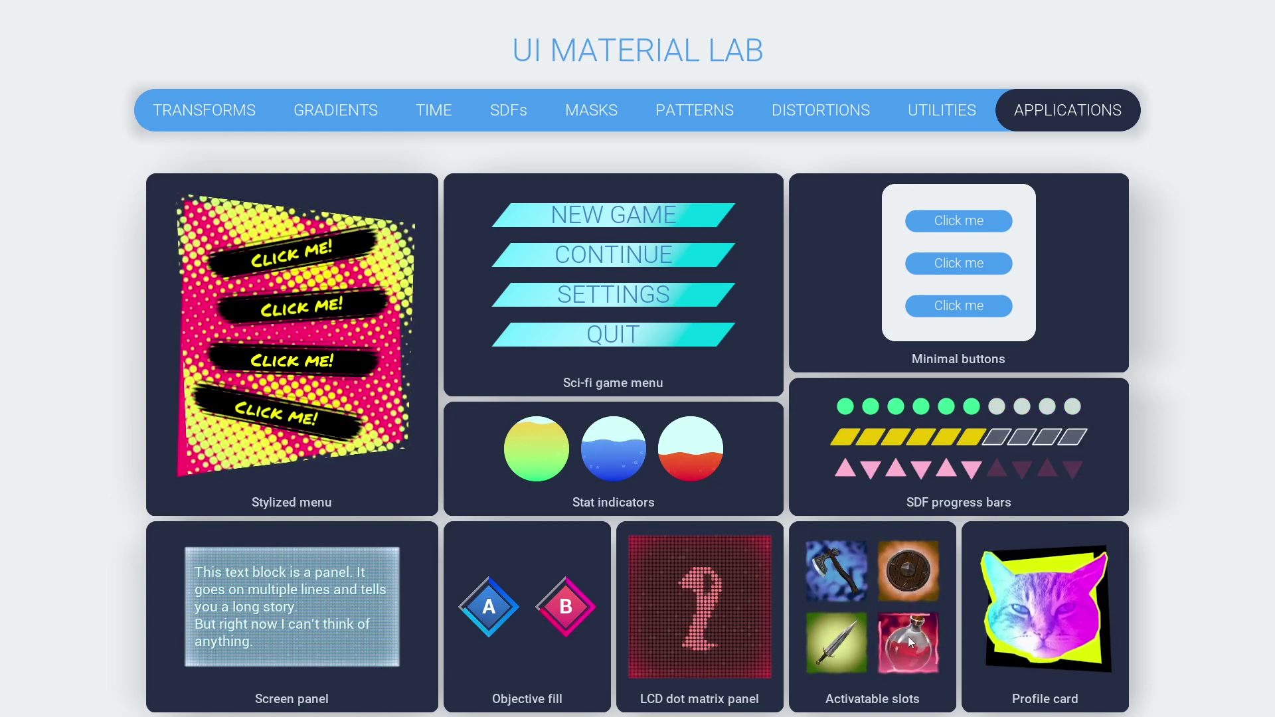
click(895, 599)
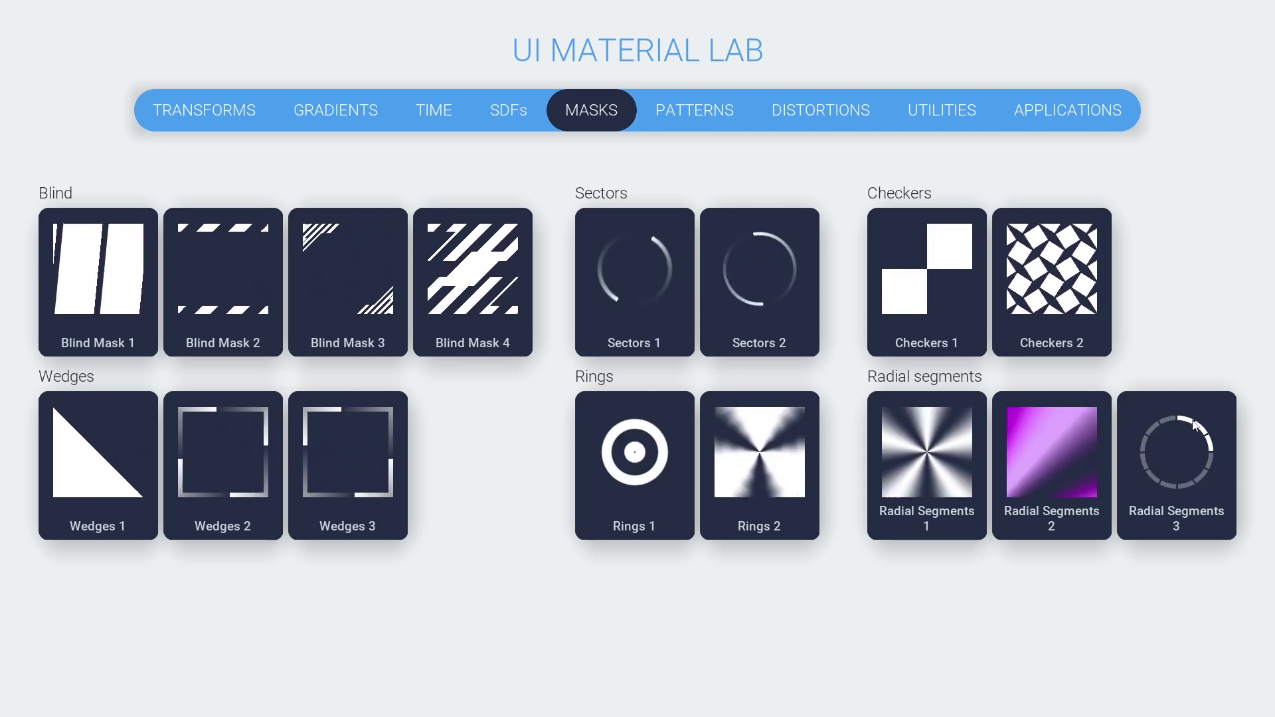
Switch the running lab to the PATTERNS demo page
click(676, 129)
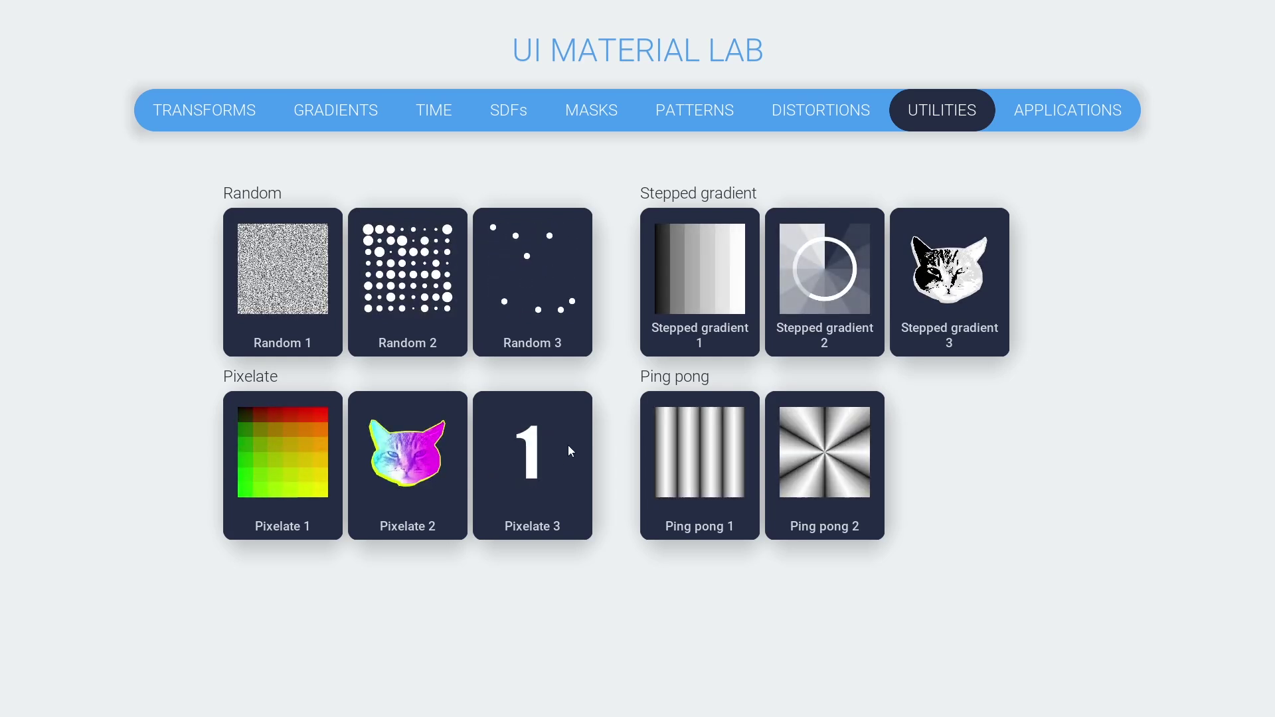
Show the APPLICATIONS page and leave full-screen play with F11
click(1033, 128)
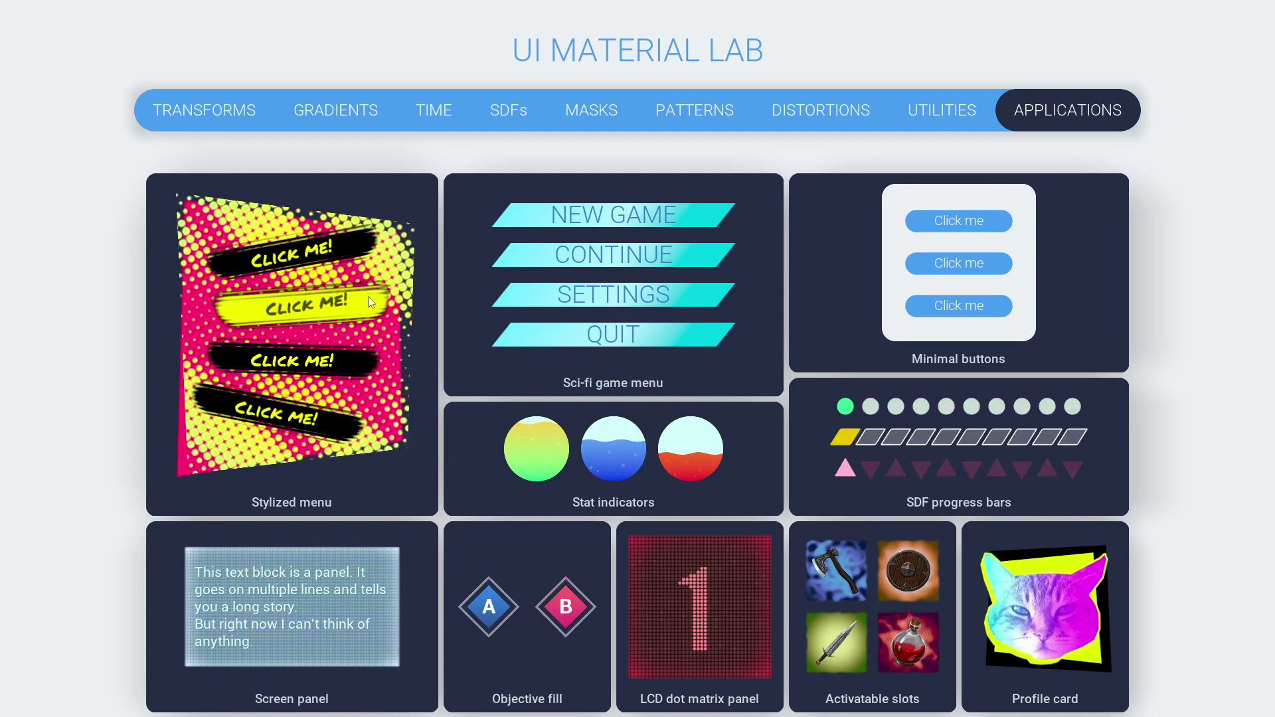
key(F11)
key(F11)
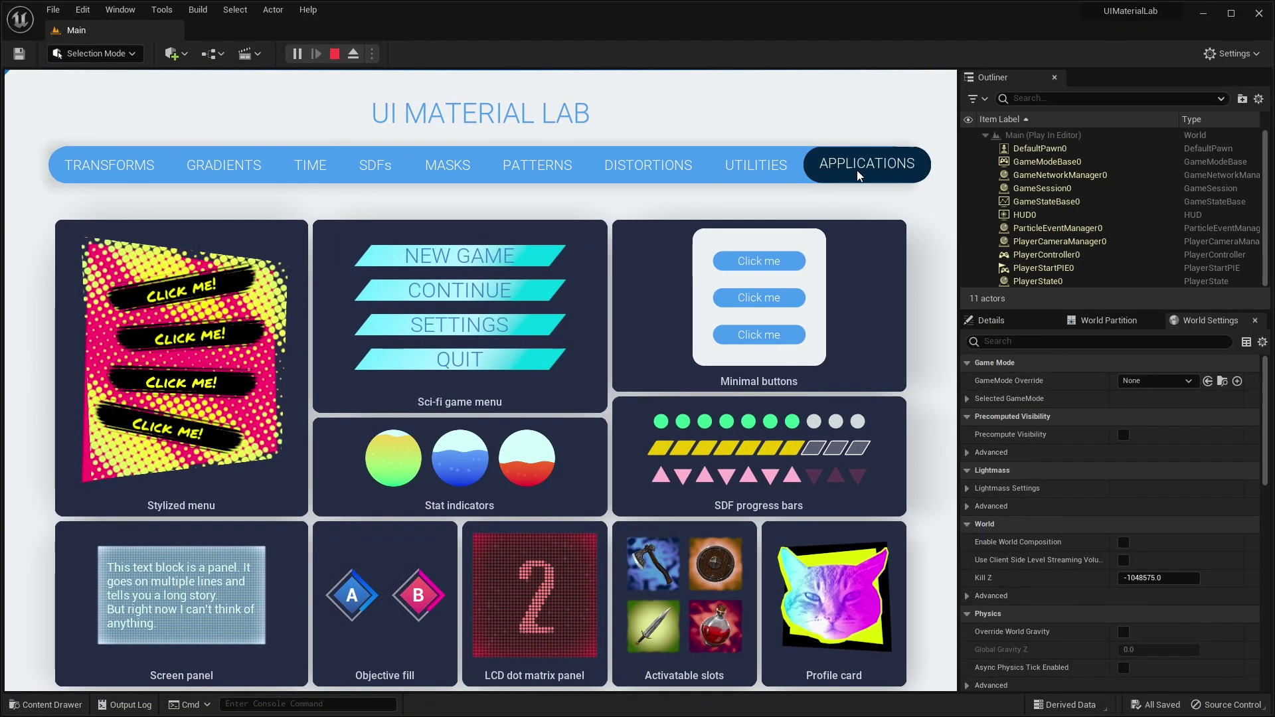
Stop the game preview and browse to UIMaterialLab/Materials/6_Patterns/2_HexagonalTiling in the Content Browser
key(Escape)
click(46, 704)
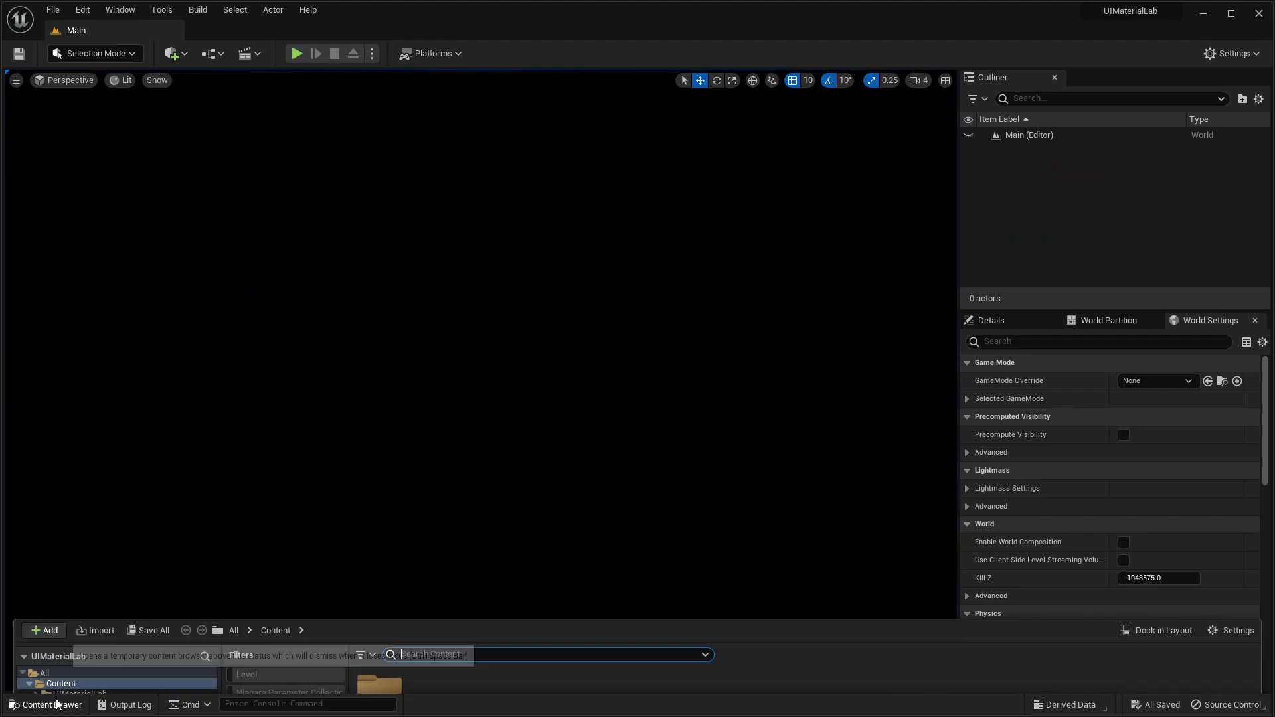
click(1169, 470)
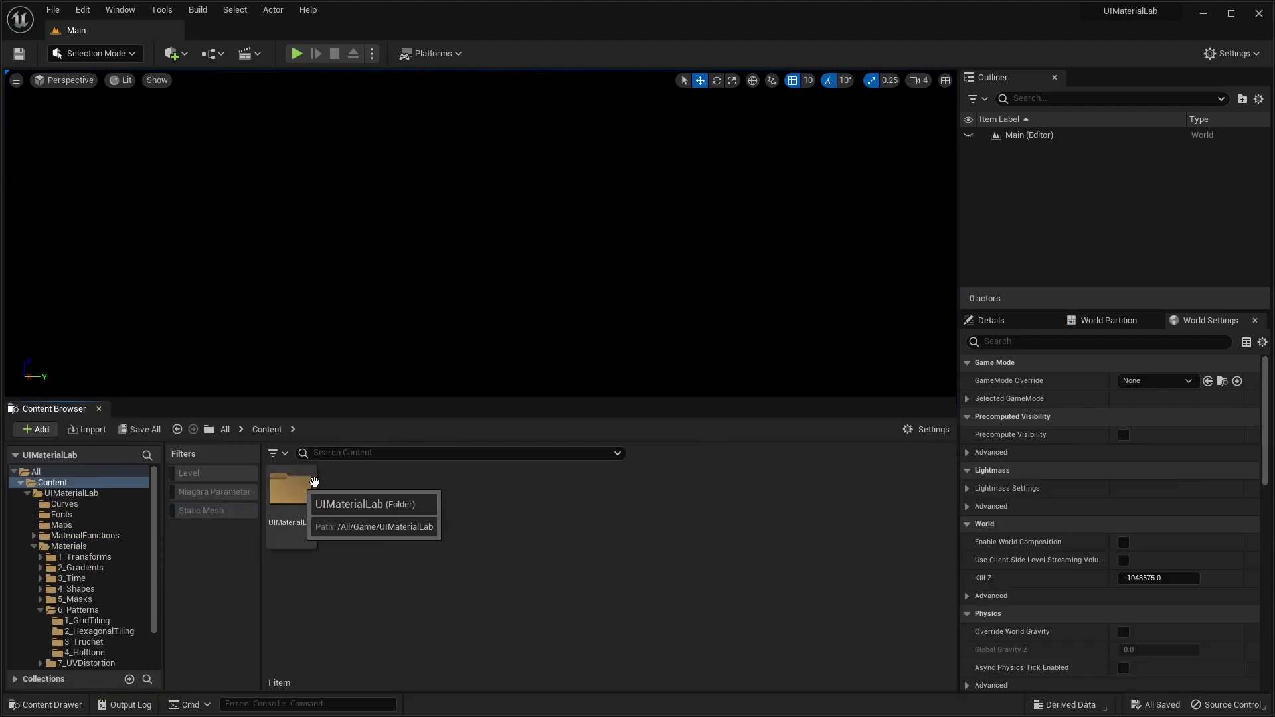
double_click(291, 489)
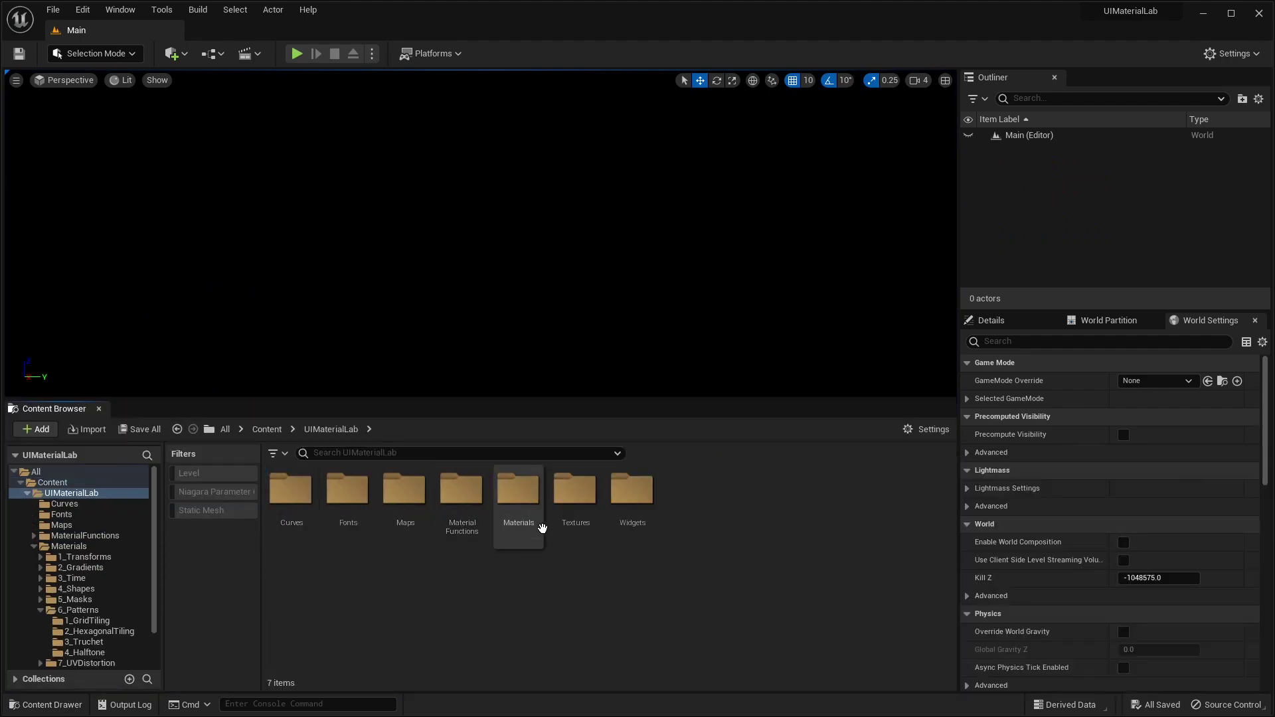
double_click(530, 503)
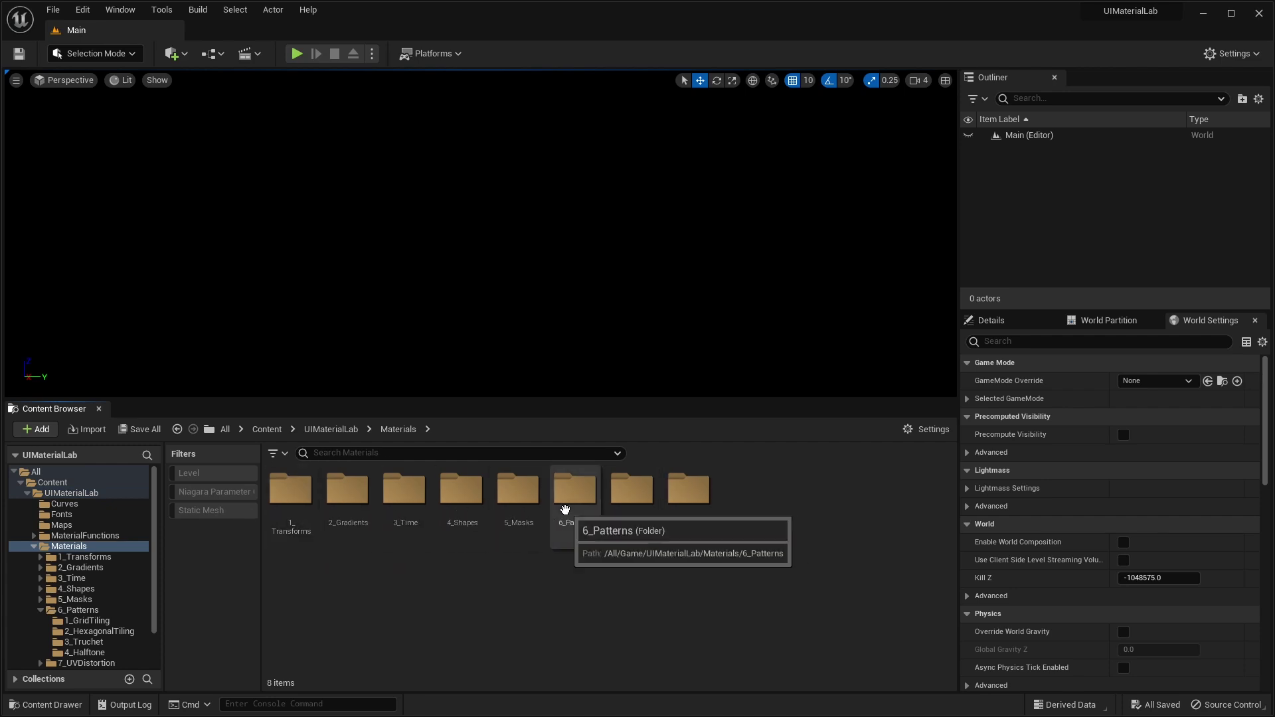
double_click(568, 508)
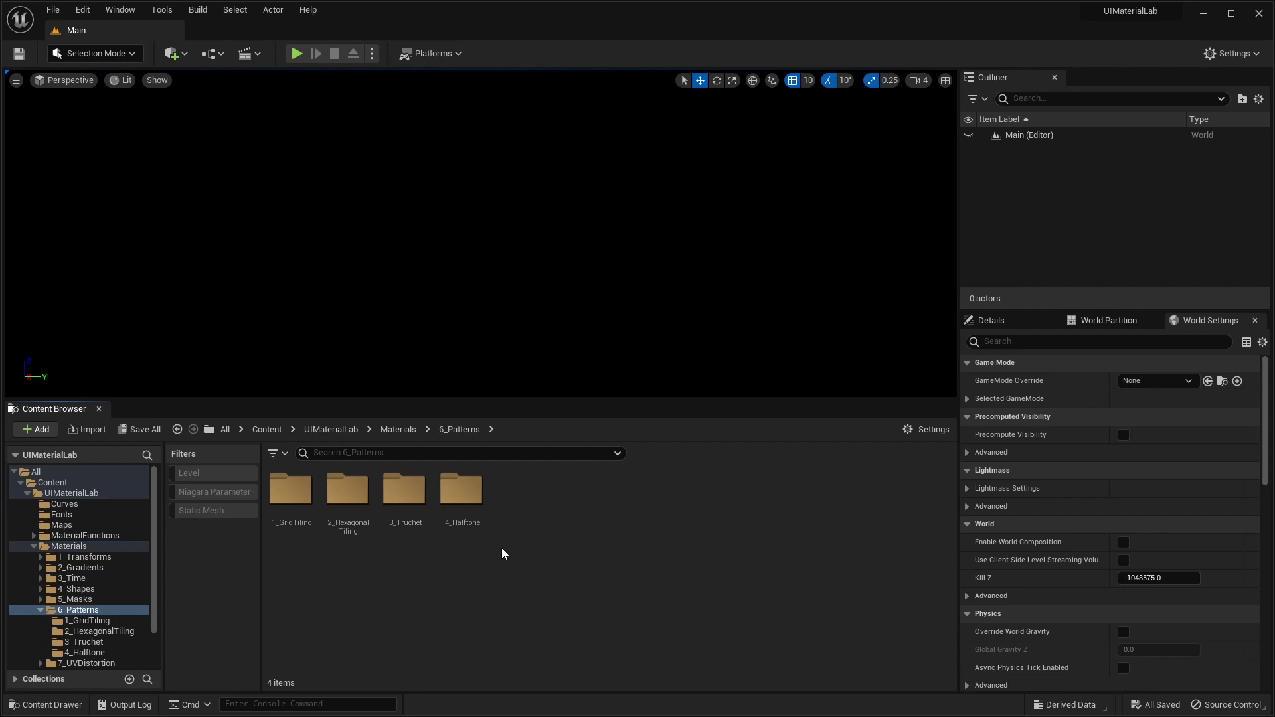
double_click(357, 512)
Look at MI_UI_HexagonalTiling_2, close its editor, and select M_UI_HexagonalTiling
double_click(407, 505)
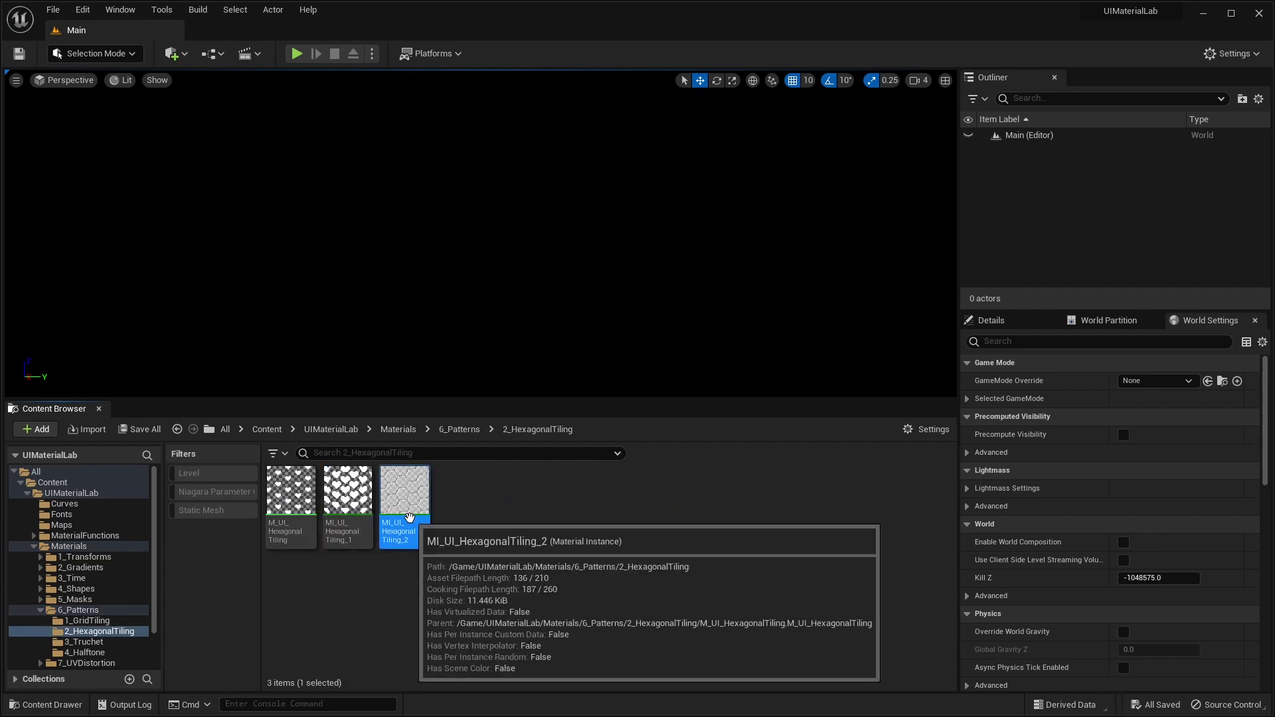
scroll(401, 370, up, 7)
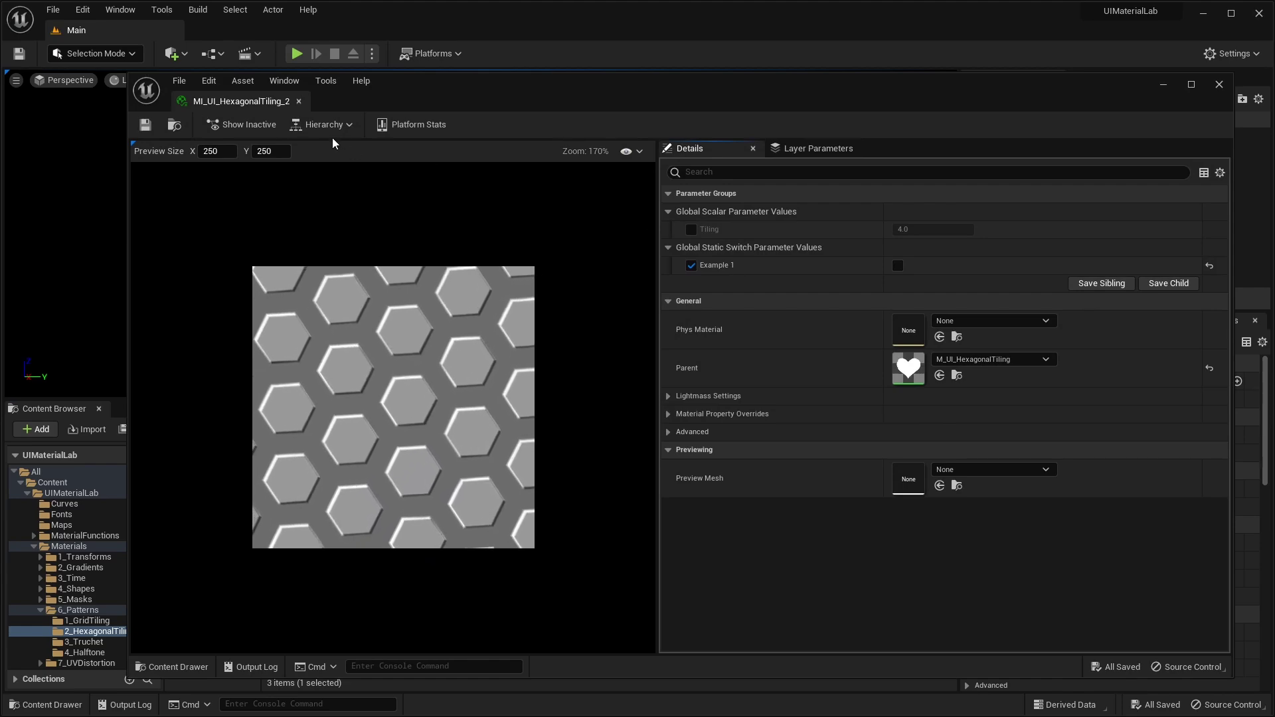
click(299, 101)
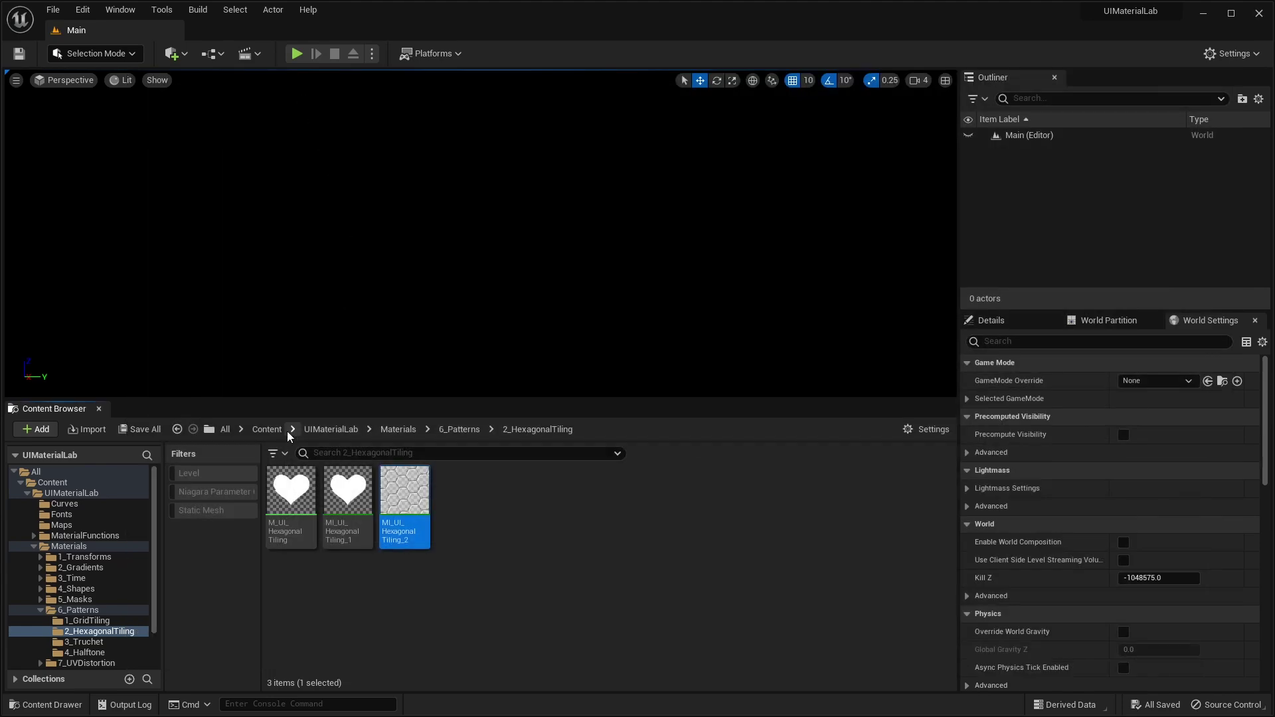
click(293, 498)
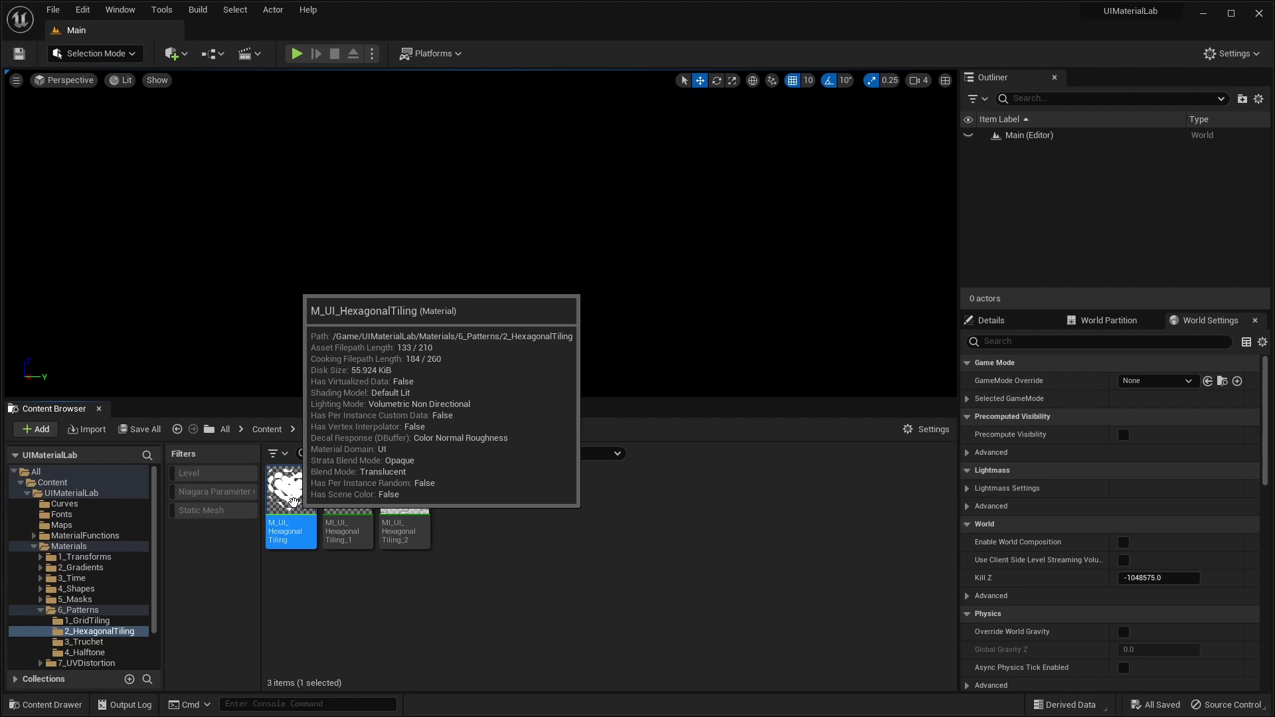
Open the M_UI_HexagonalTiling graph and inspect the Example 1 nodes and Texture Sample
double_click(293, 501)
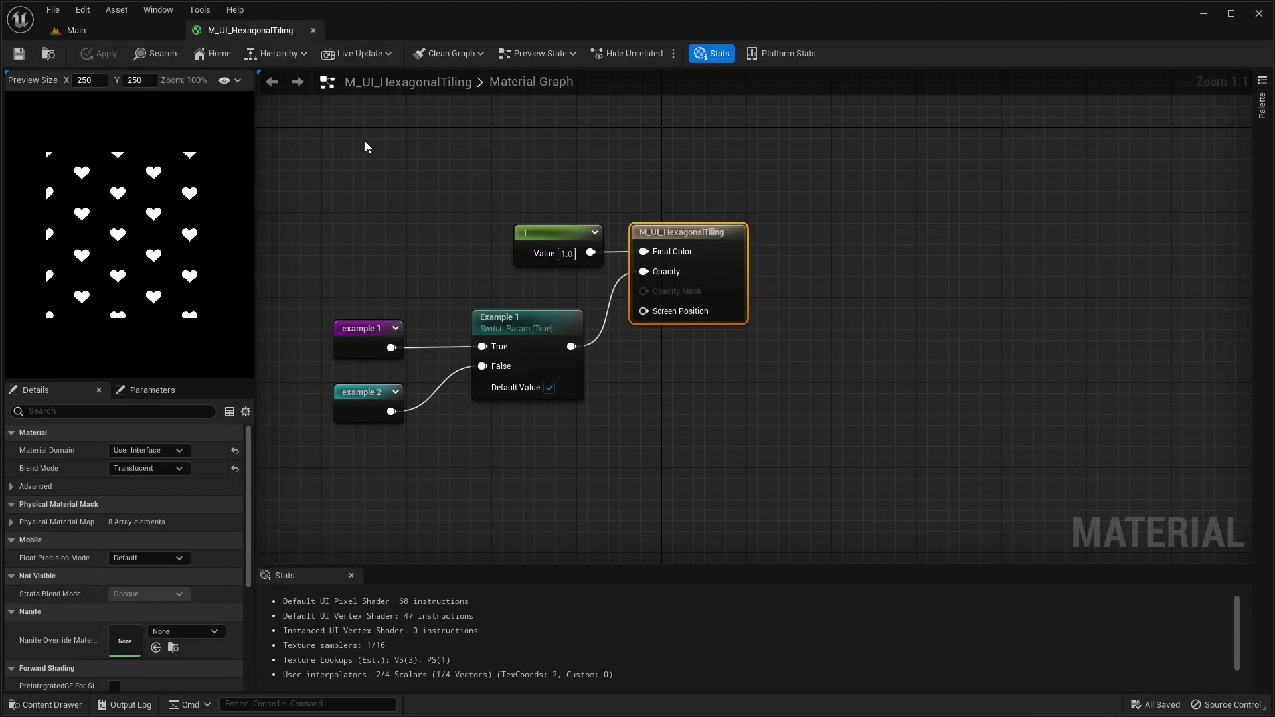
right_drag(365, 147, 618, 185)
right_drag(464, 229, 722, 237)
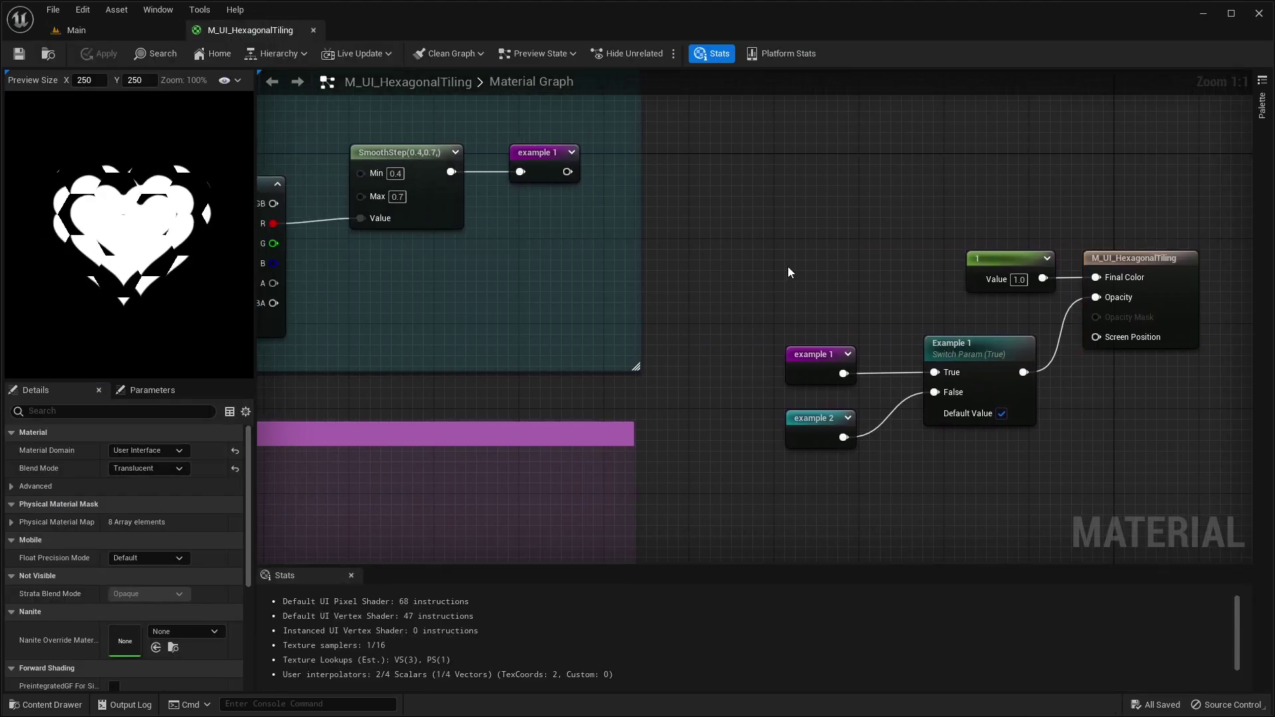
click(797, 382)
click(863, 398)
click(837, 368)
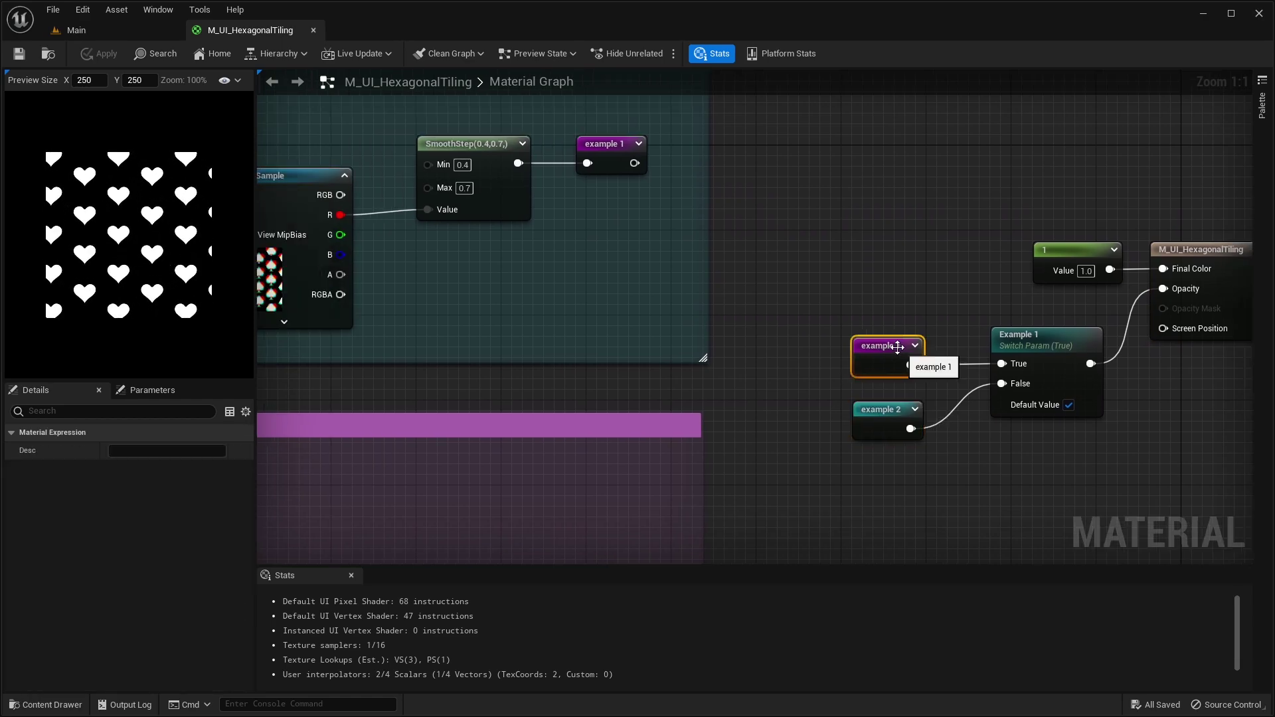
right_drag(722, 276, 877, 309)
click(728, 178)
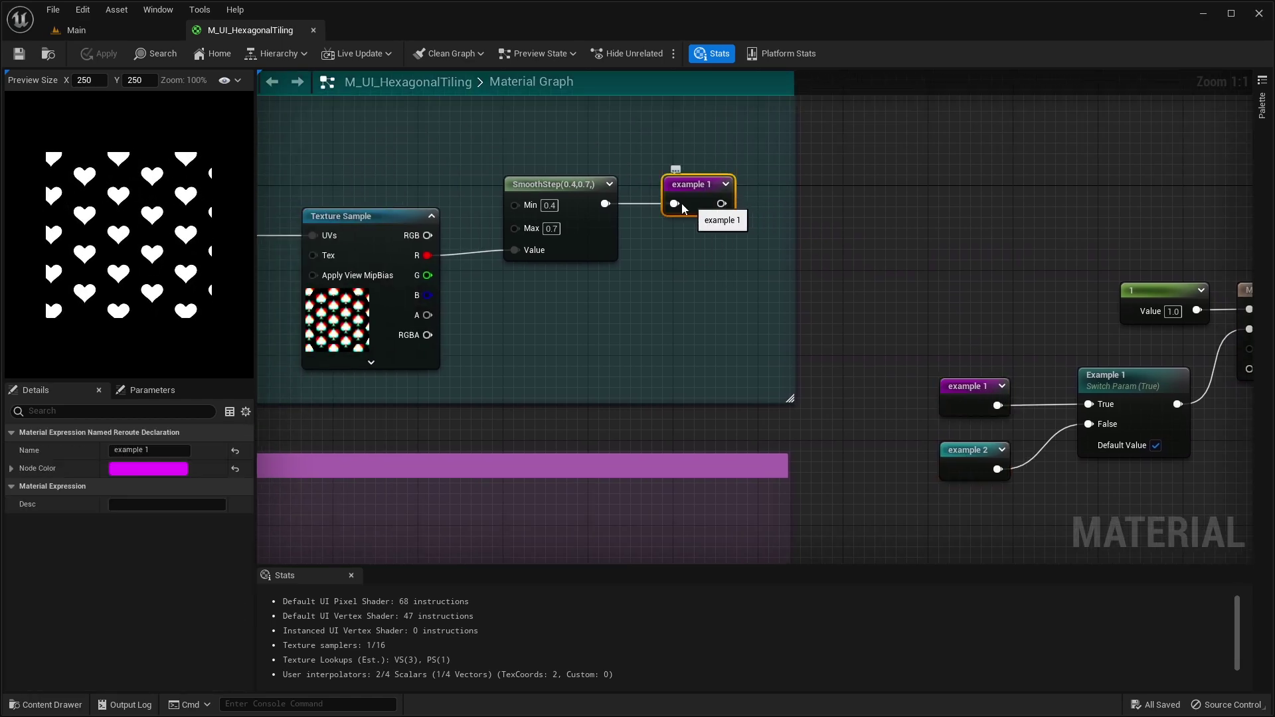
scroll(691, 197, down, 3)
scroll(992, 321, up, 2)
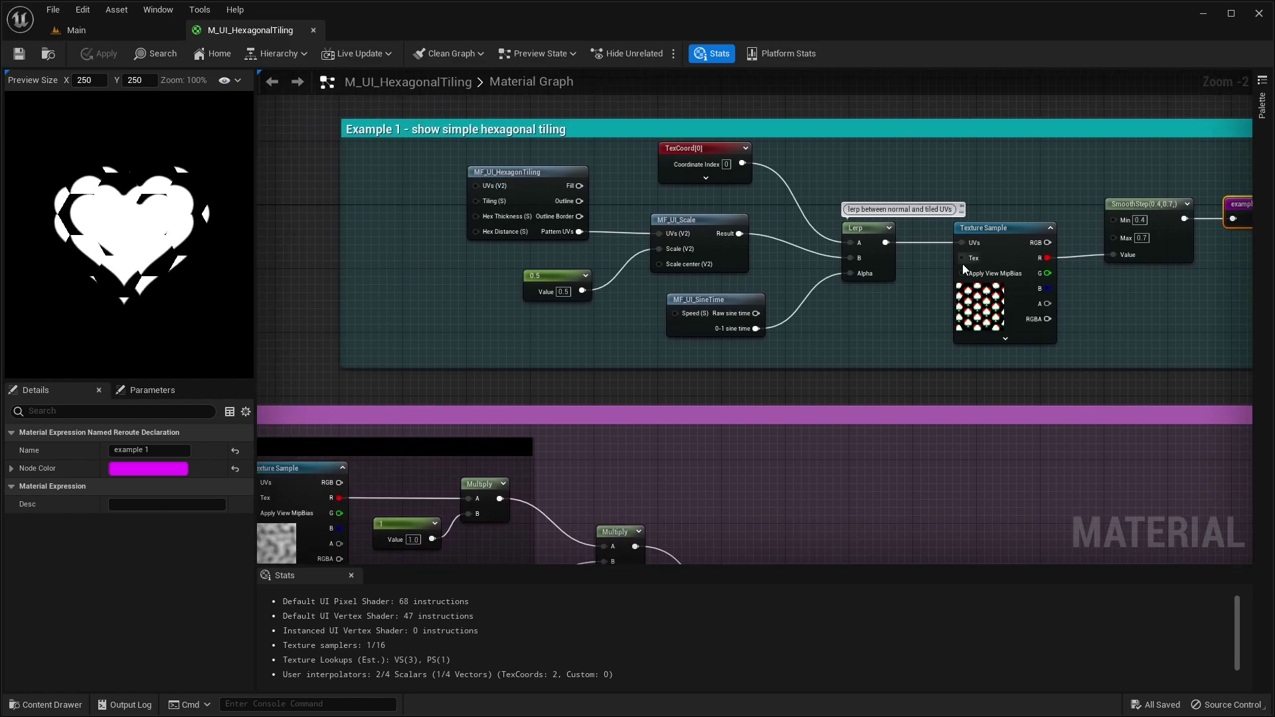
click(991, 320)
scroll(267, 247, down, 2)
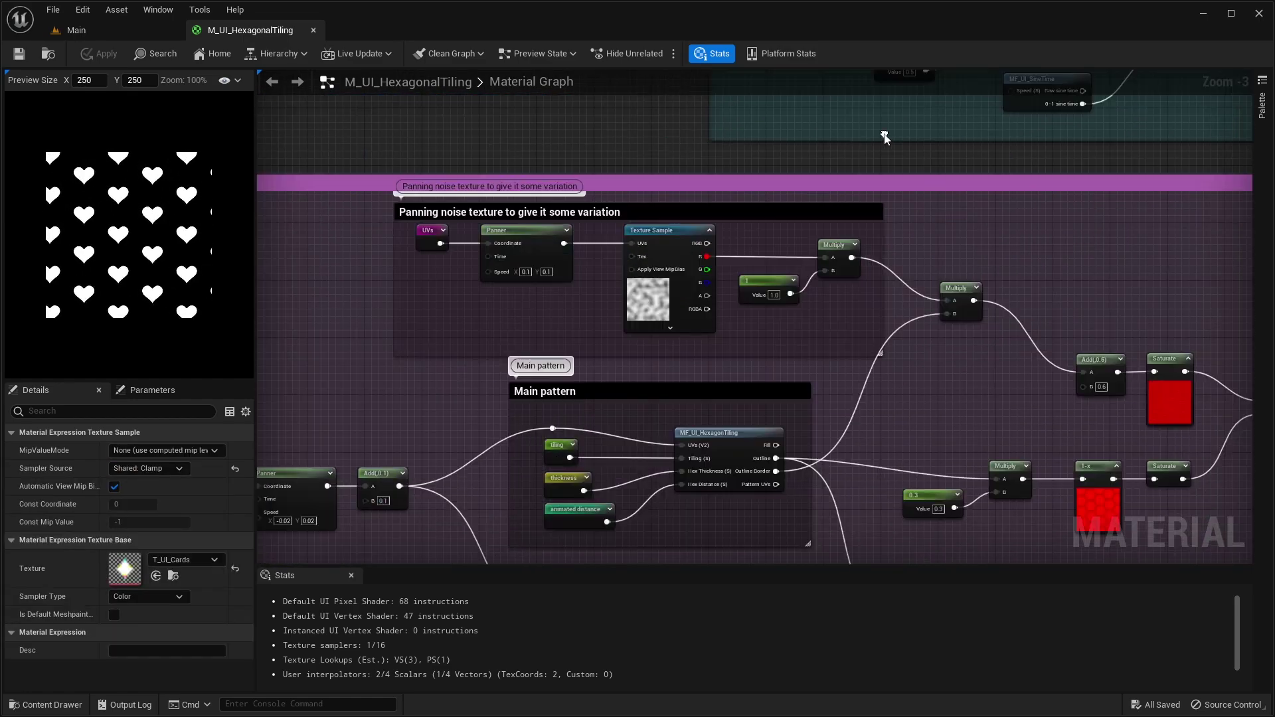
click(612, 141)
Pan across the Example 2, Main pattern and shadow comment sections
right_drag(612, 141, 1007, 110)
right_drag(752, 139, 1043, 136)
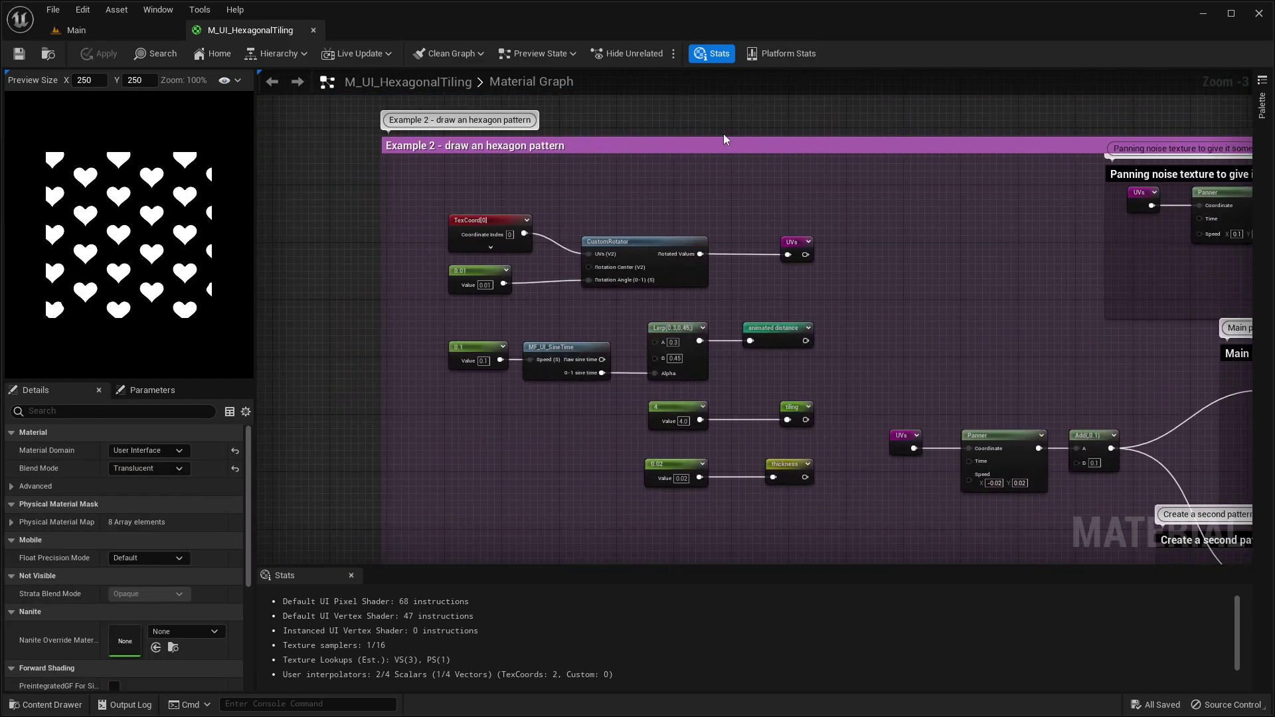
right_drag(486, 174, 448, 148)
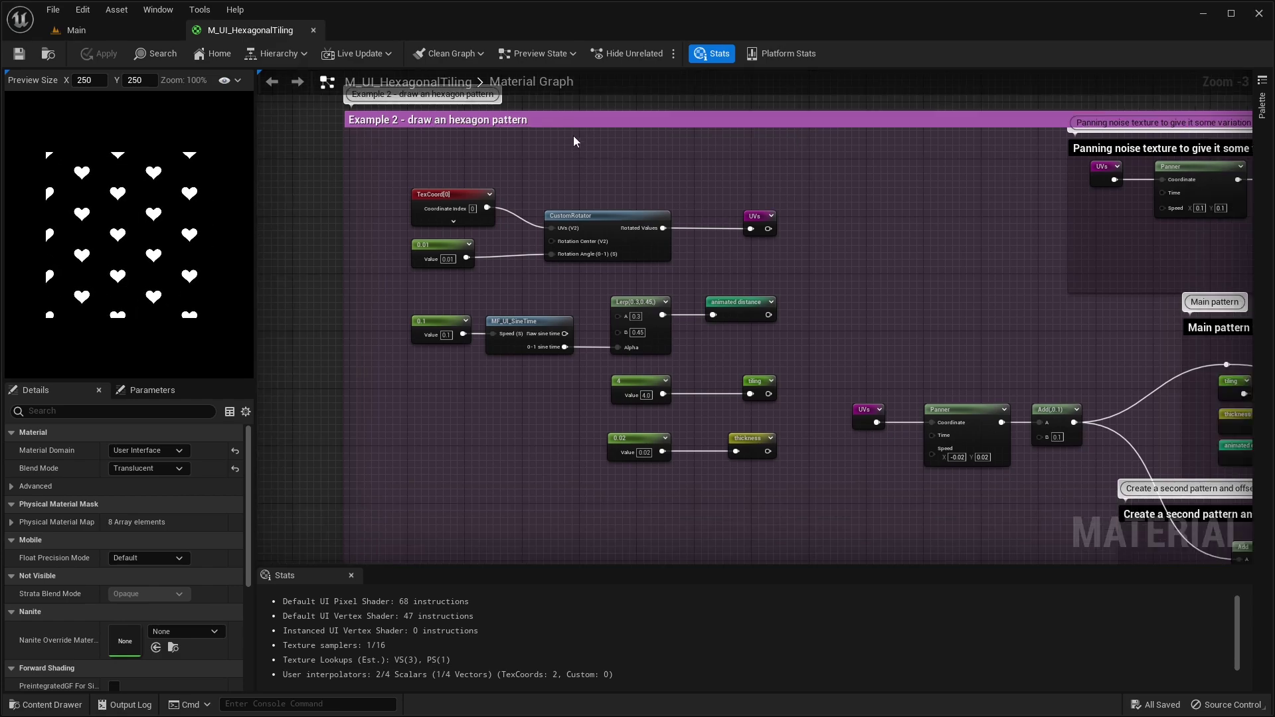
right_drag(574, 141, 172, 73)
mouse_move(802, 189)
right_down()
mouse_move(687, 227)
mouse_move(587, 223)
mouse_move(687, 189)
mouse_move(1002, 148)
mouse_move(1176, 209)
right_up()
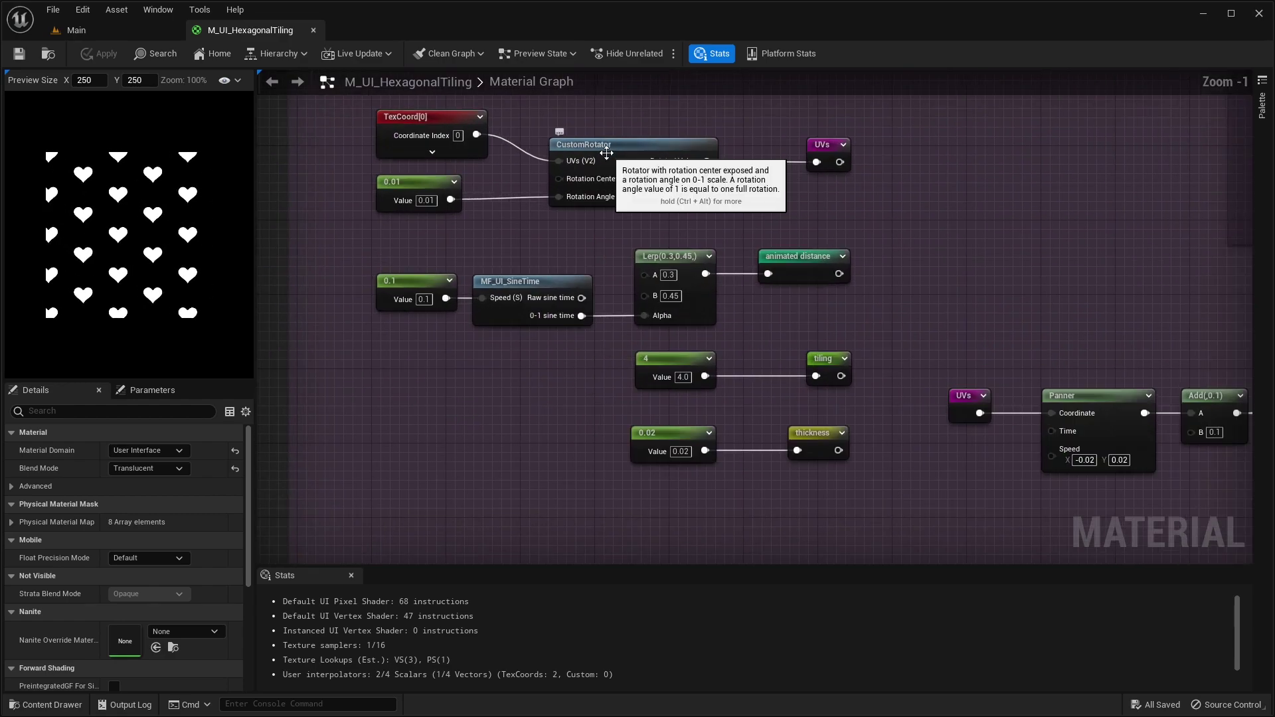
scroll(631, 147, up, 2)
Inspect the CustomRotator, MF_UI_SineTime and Example 2 reroute declaration nodes along the output chain
click(747, 201)
click(562, 286)
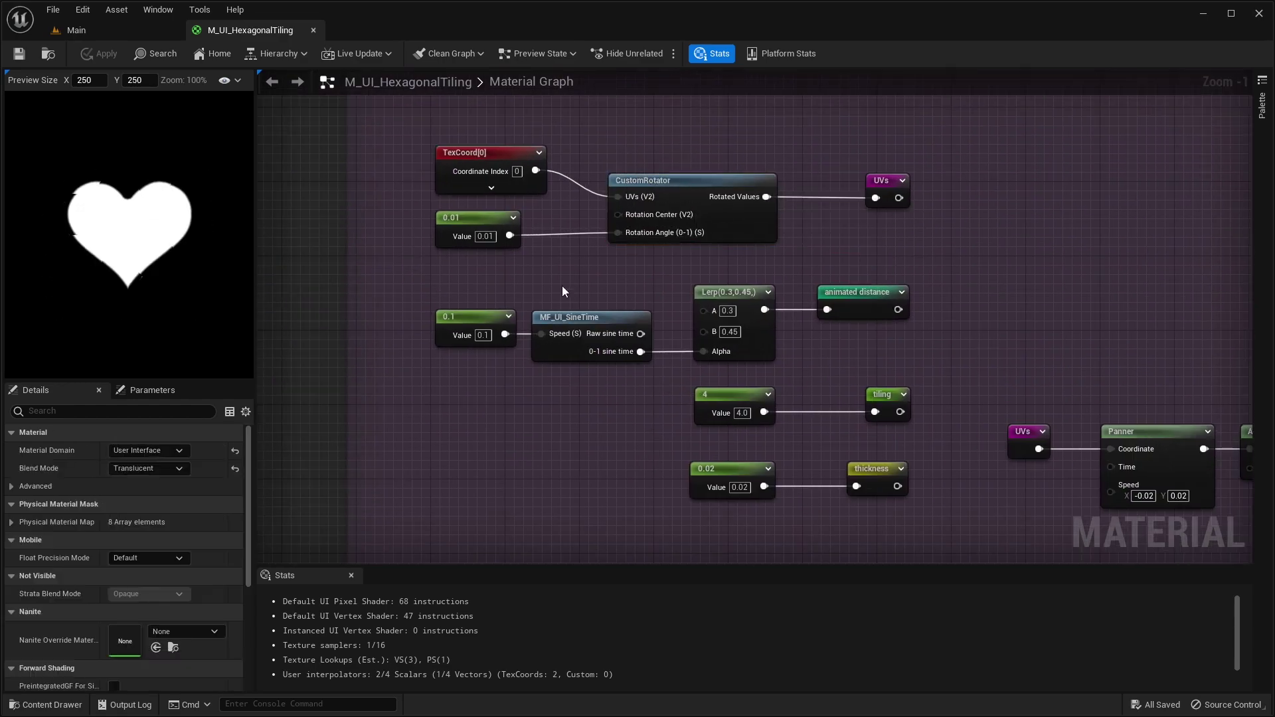
drag(651, 336, 651, 335)
right_drag(651, 335, 543, 293)
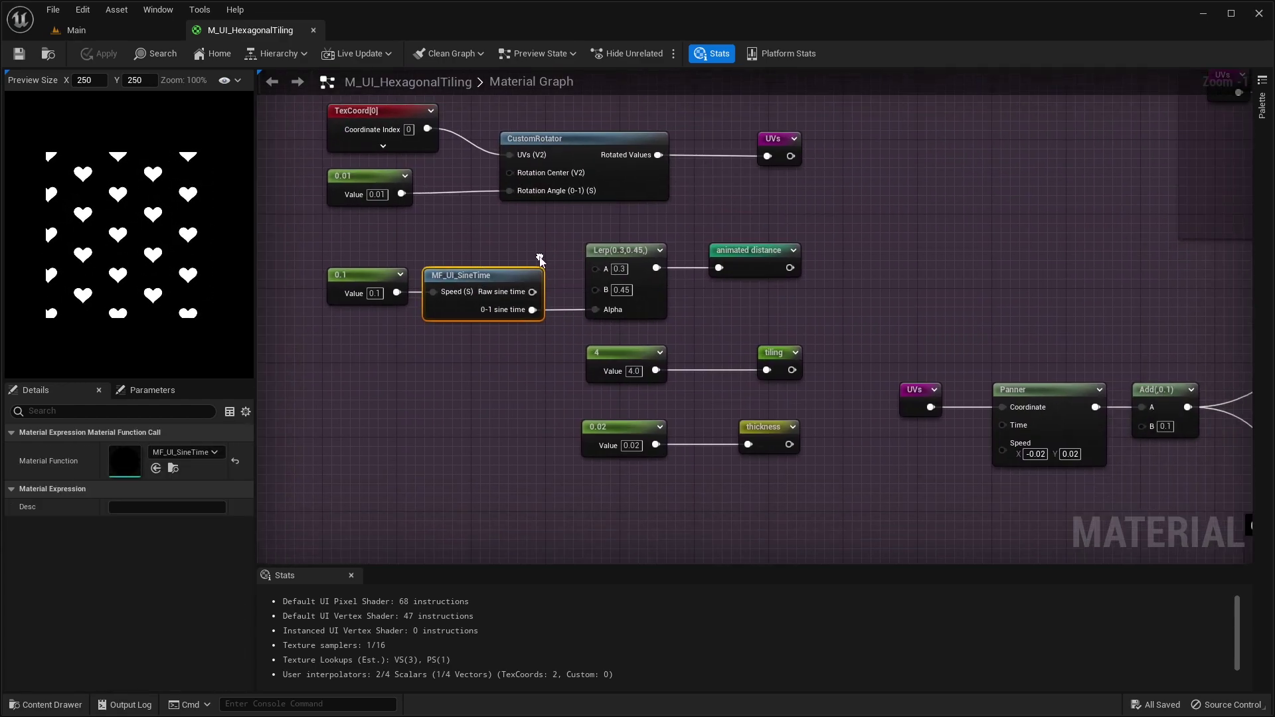
right_drag(520, 247, 809, 294)
scroll(720, 251, down, 2)
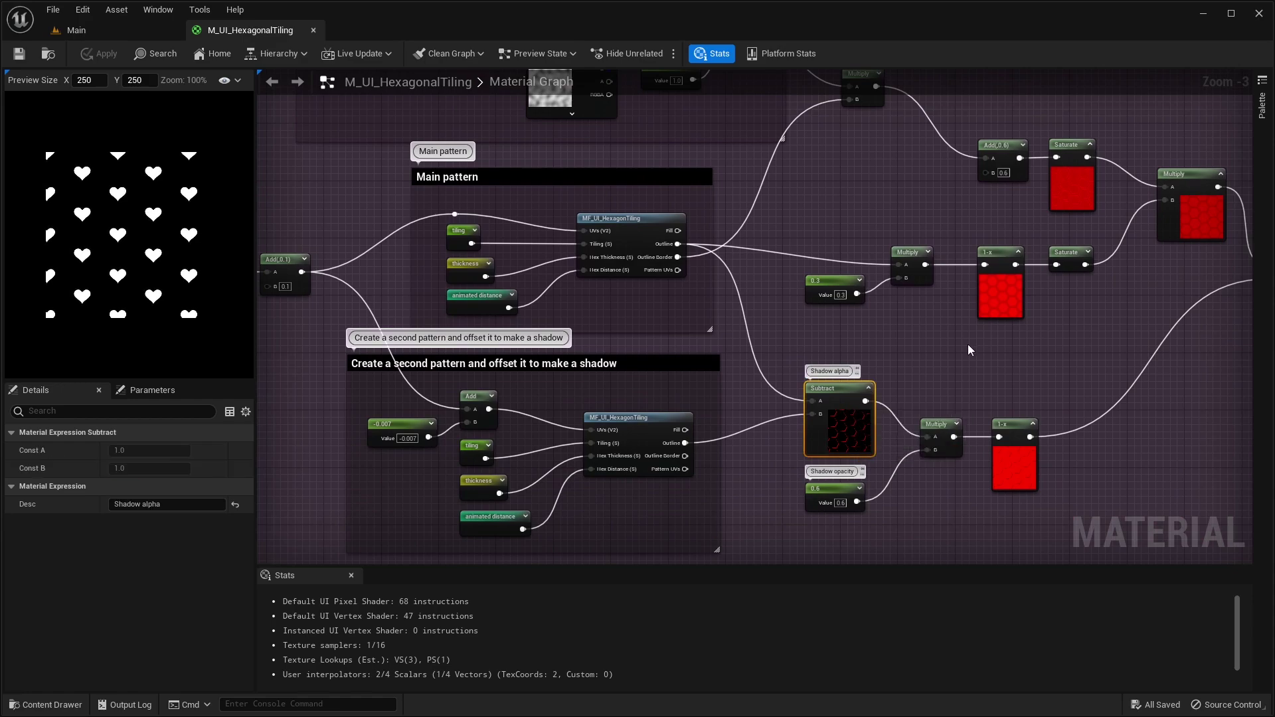
right_drag(968, 350, 731, 333)
click(1181, 251)
scroll(1180, 251, up, 1)
right_drag(1209, 214, 549, 436)
scroll(861, 221, down, 2)
scroll(607, 299, up, 4)
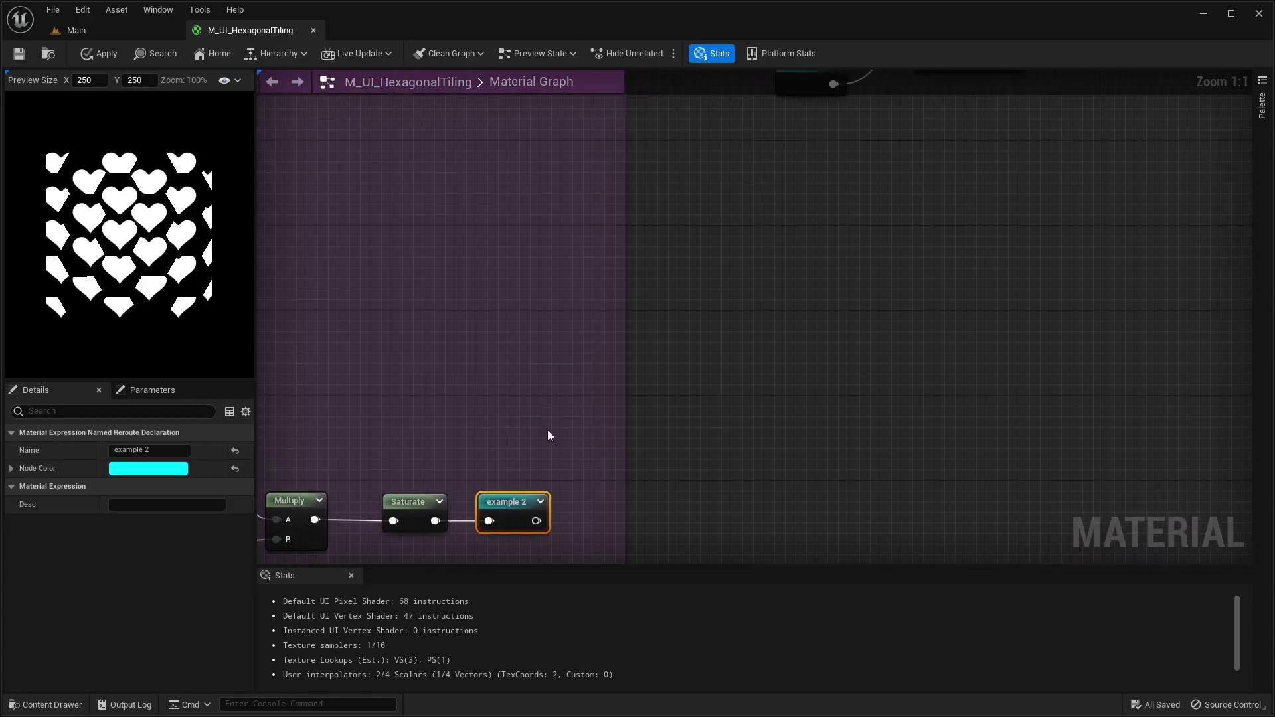
Toggle the Example 1 switch off to preview hexagons, back on for hearts, then close
key(Home)
click(739, 271)
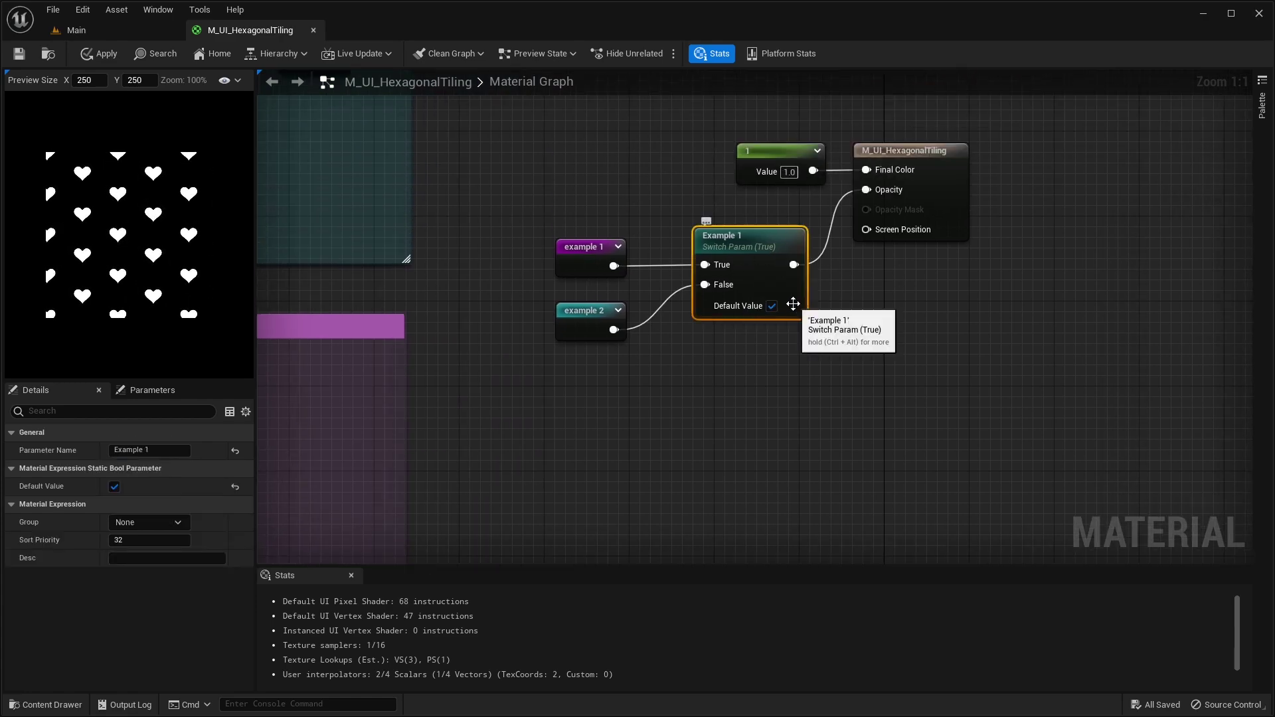
click(772, 305)
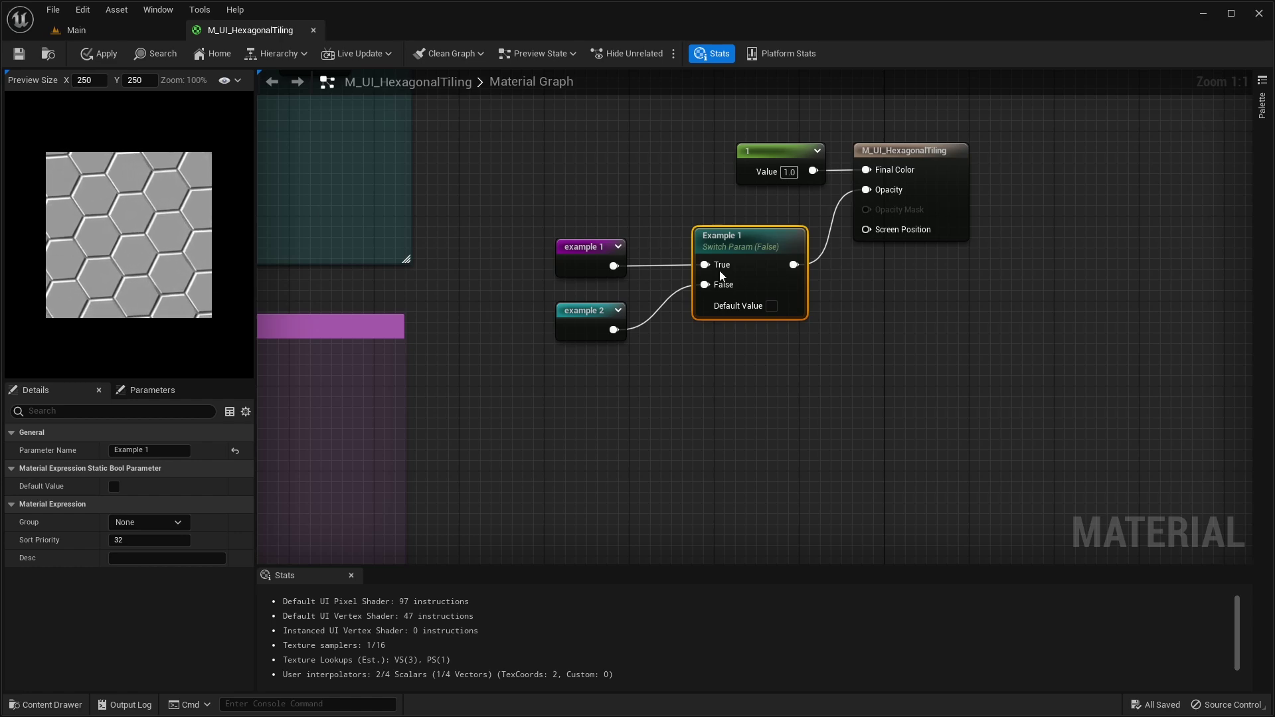
click(772, 305)
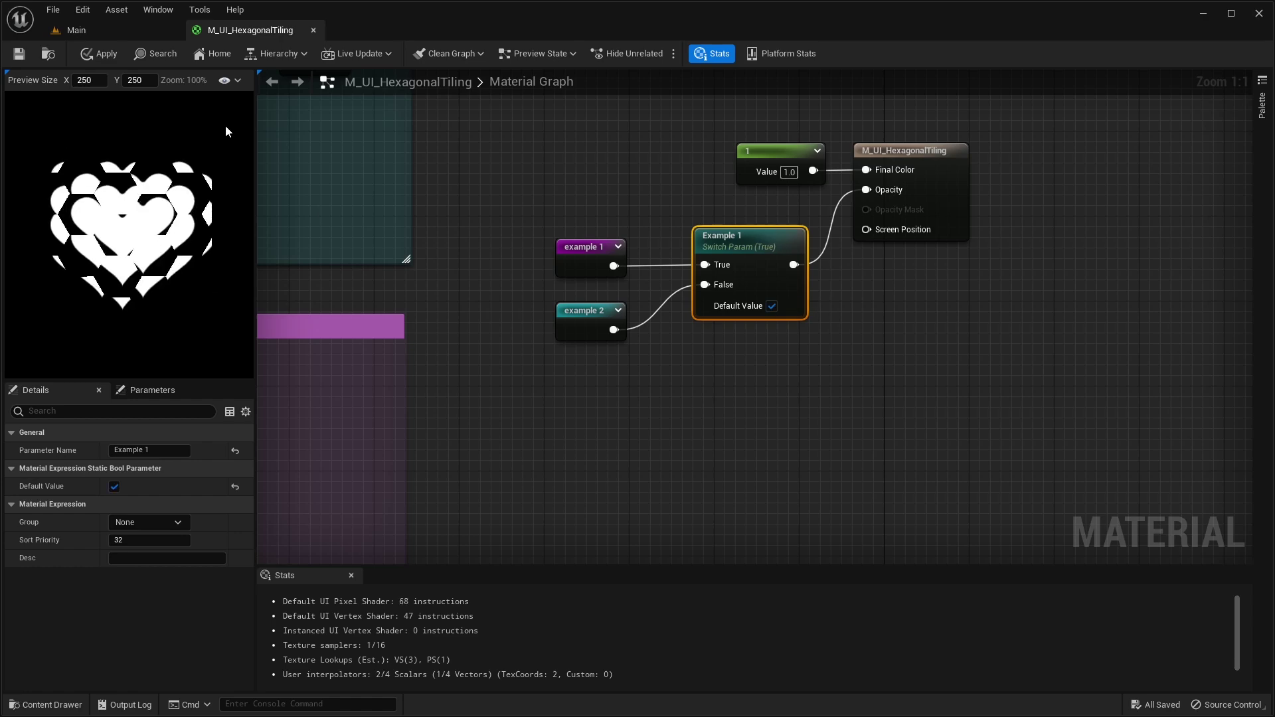
click(312, 30)
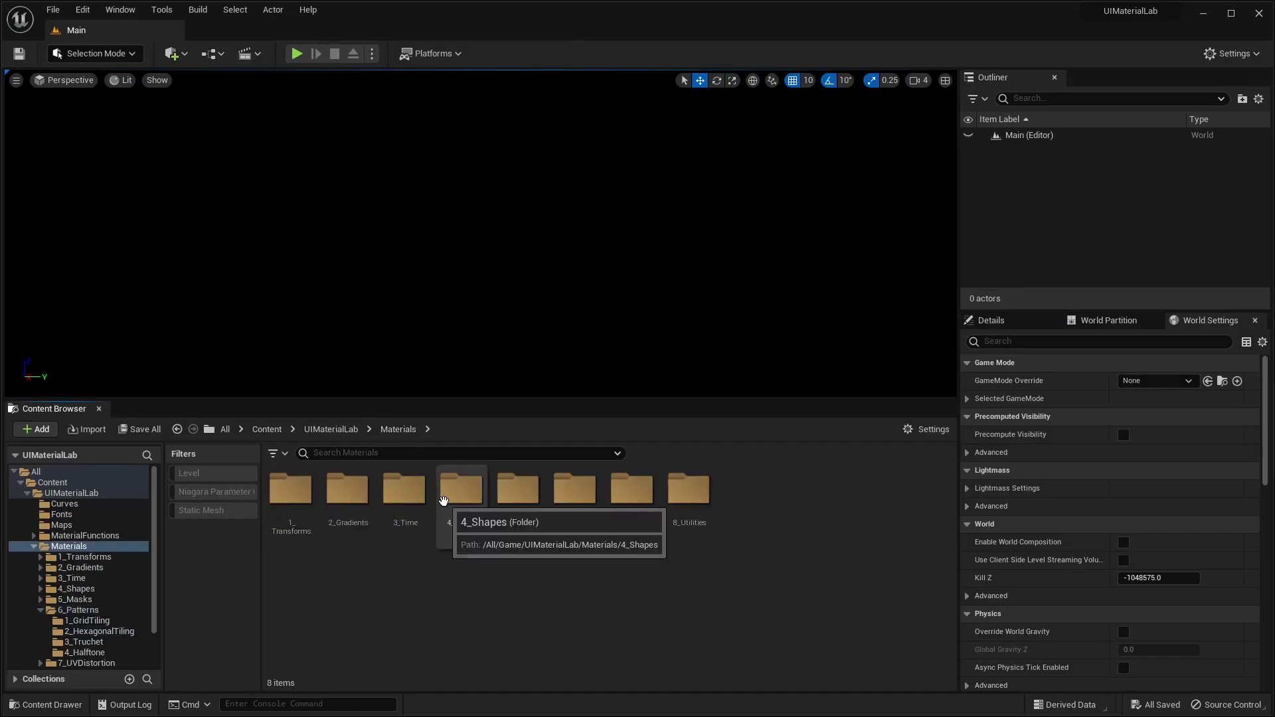
Open the M_UI_Translate material from Materials/1_Transforms/1_Translate
double_click(303, 498)
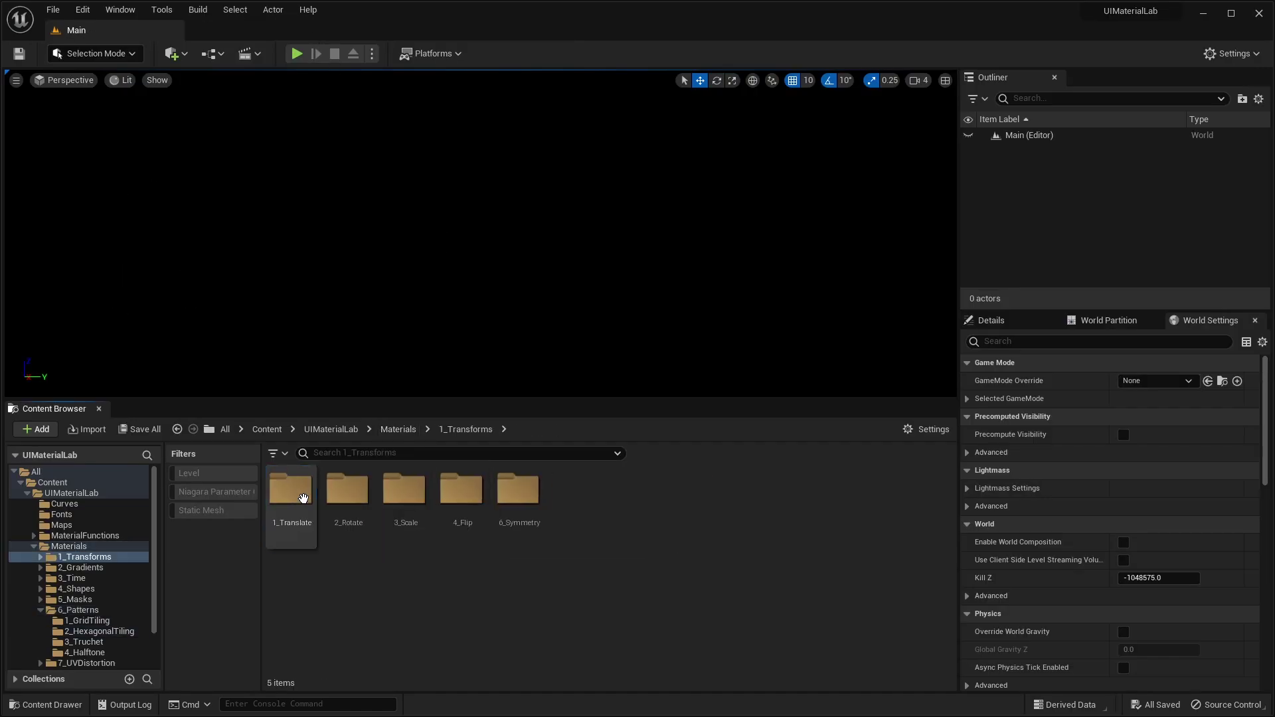
double_click(303, 498)
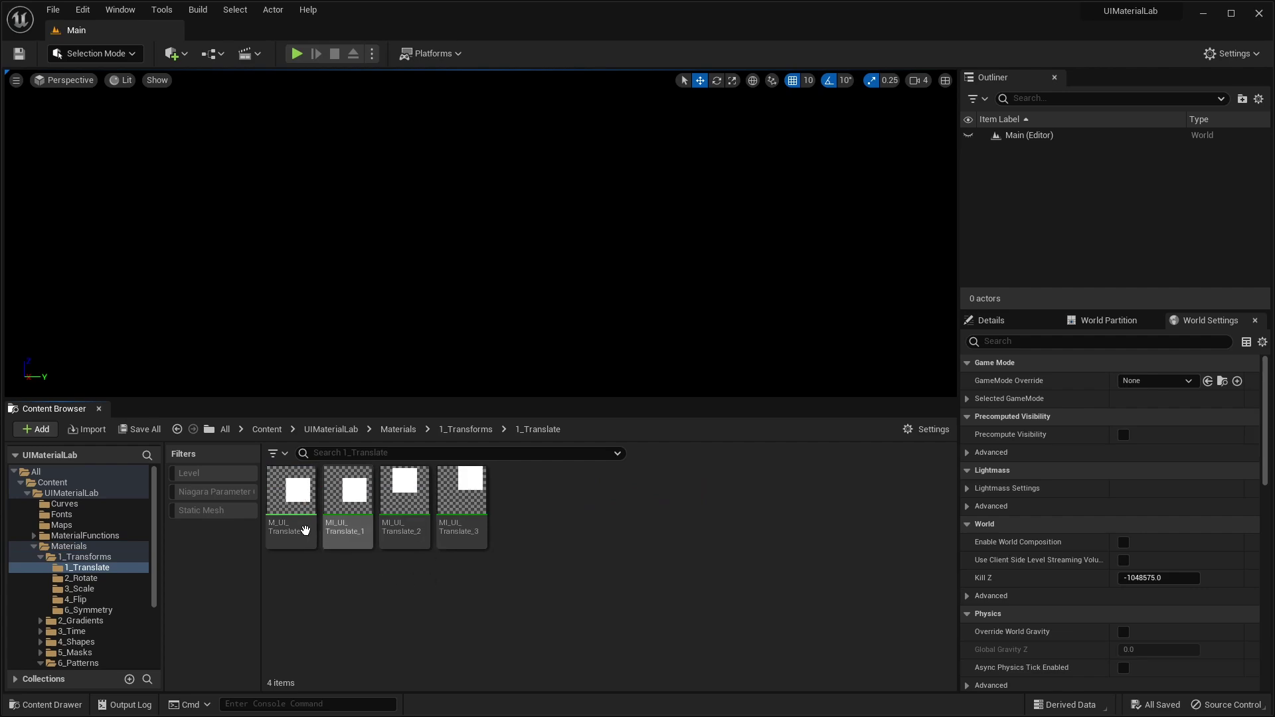
double_click(305, 530)
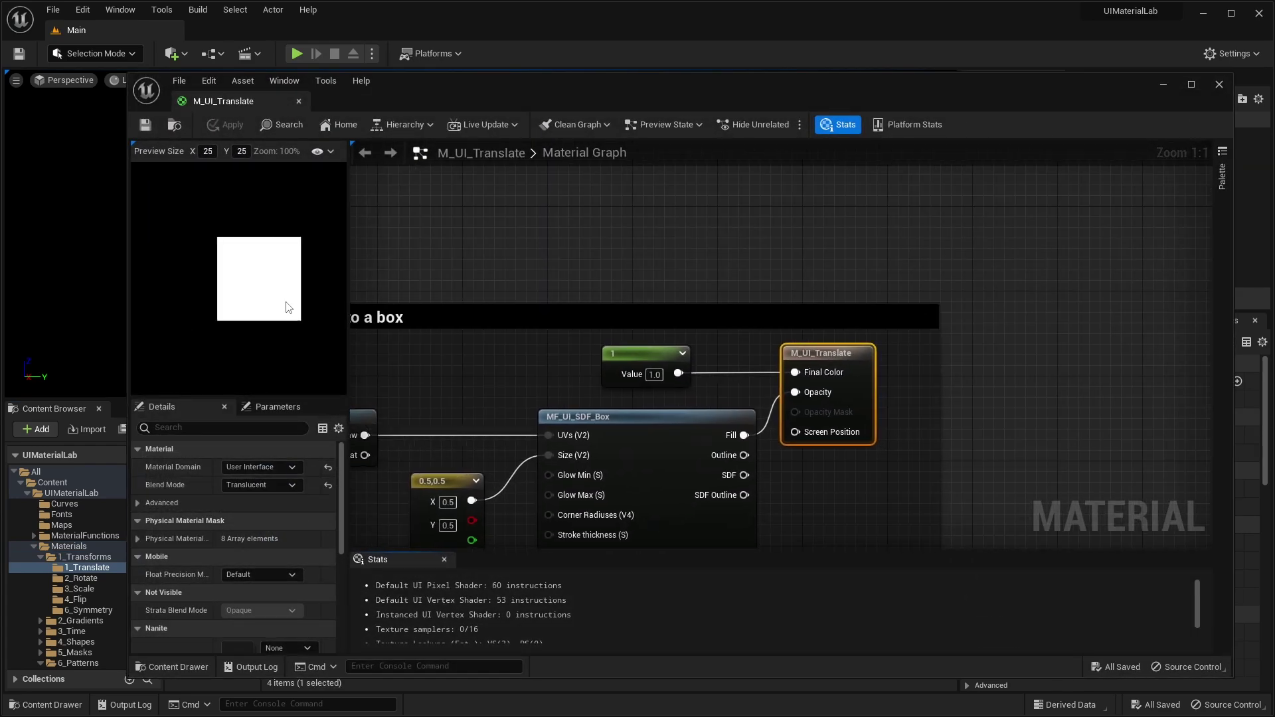
scroll(484, 344, down, 4)
scroll(826, 342, up, 3)
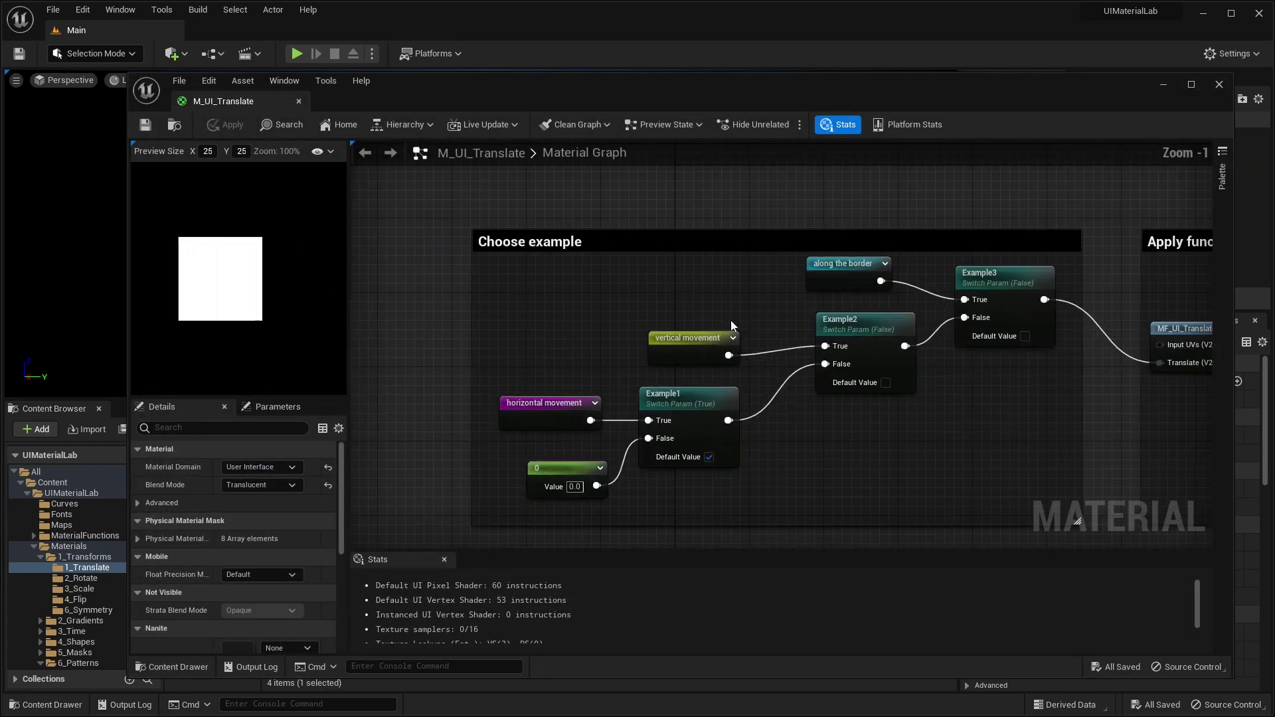
right_drag(715, 314, 867, 296)
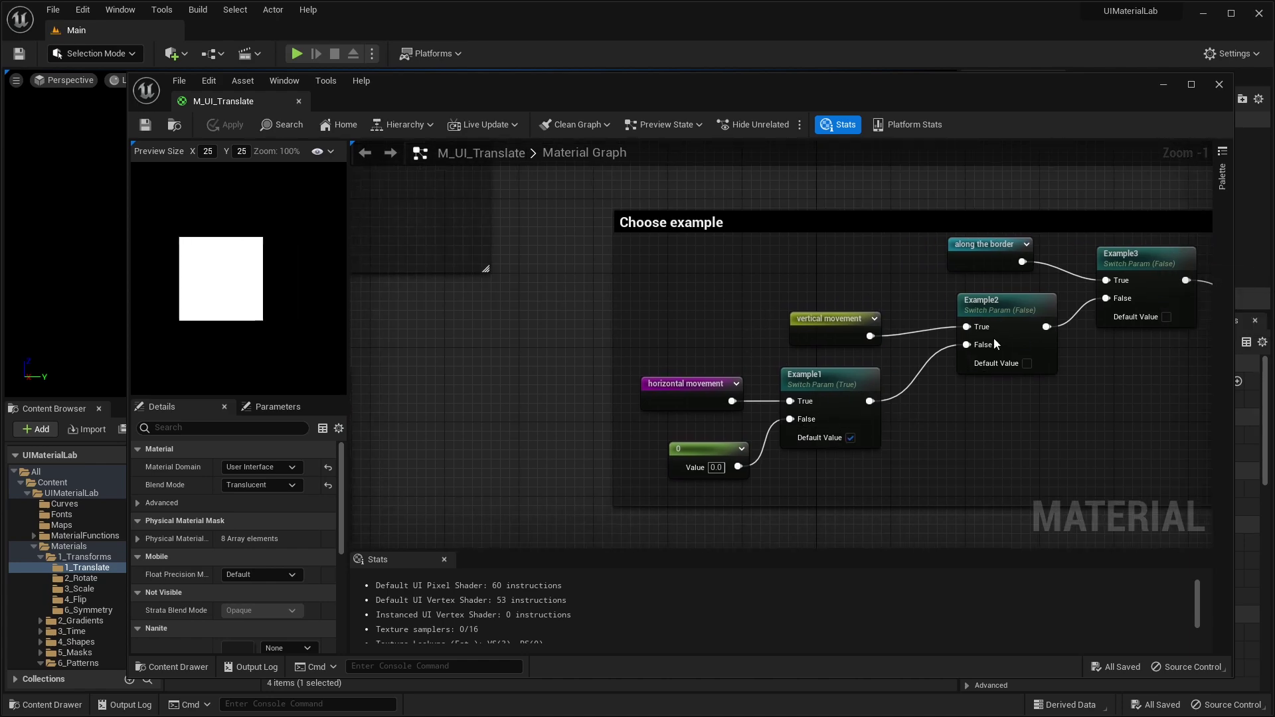
Inspect the back-and-forth animation, MF_UI_LinearTime and the -0.25 to 0.25 Lerp nodes
double_click(700, 392)
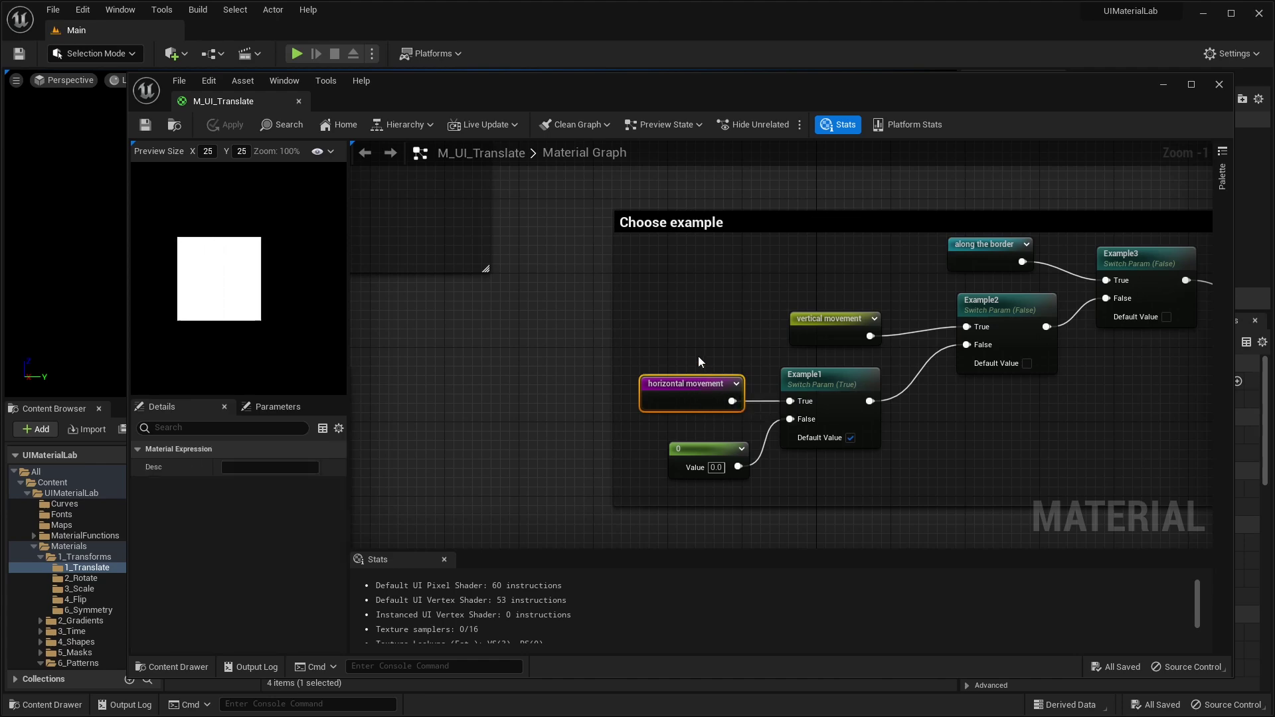
scroll(731, 271, up, 4)
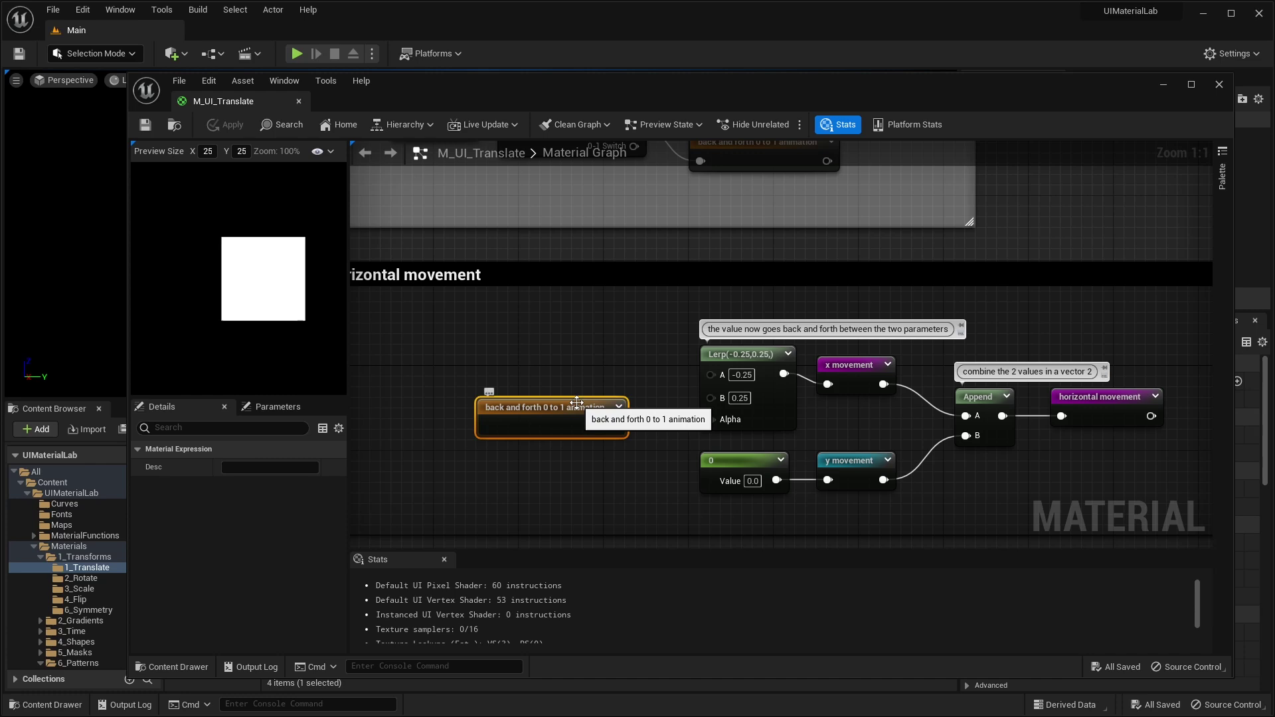
double_click(577, 403)
click(800, 234)
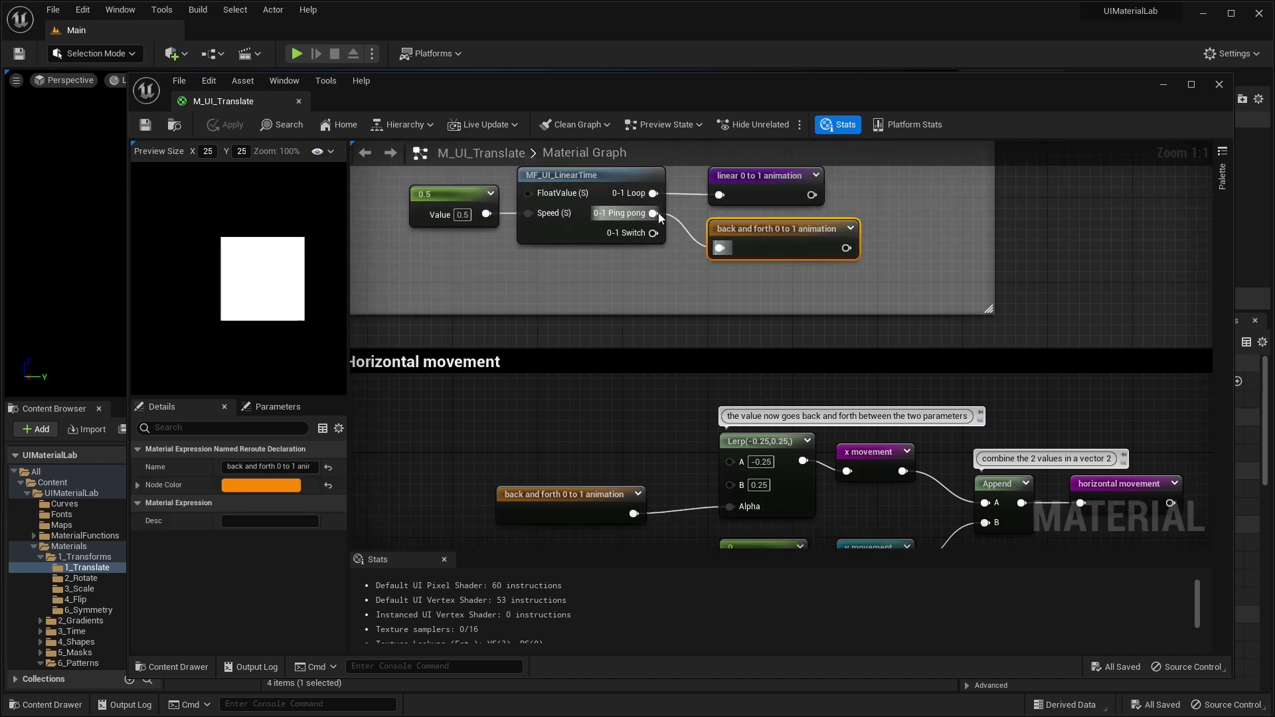
right_drag(659, 213, 571, 302)
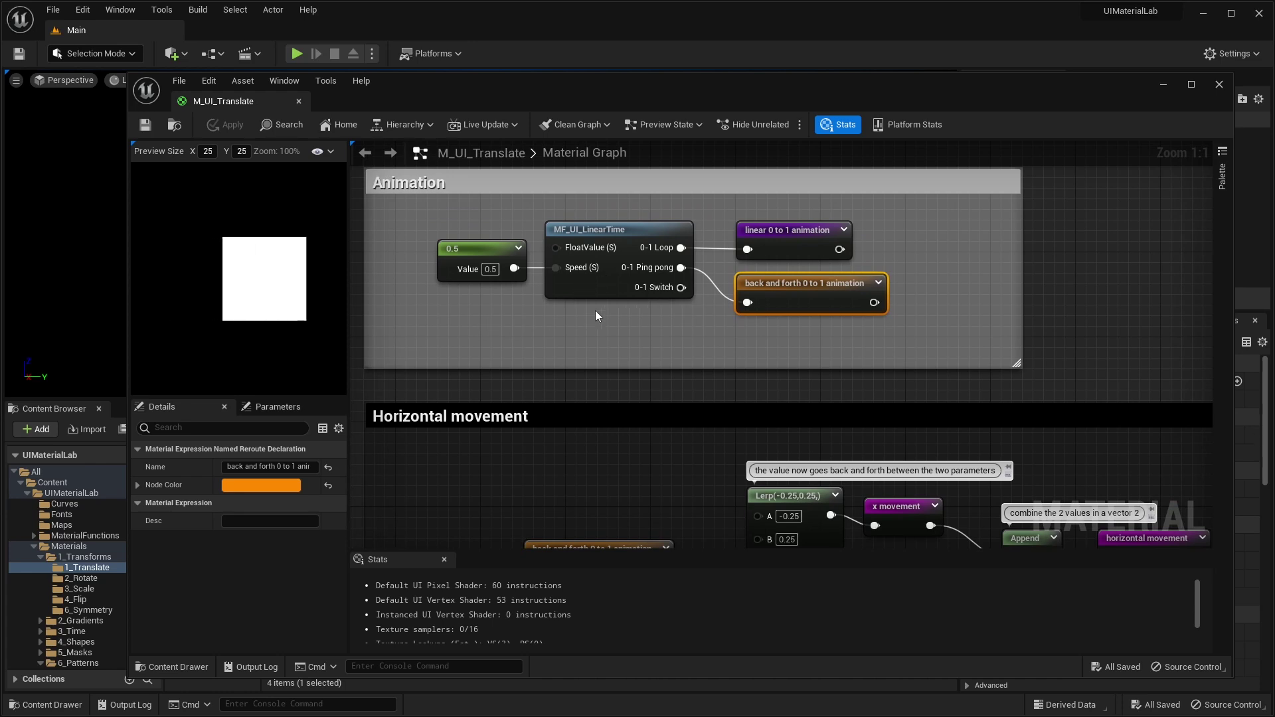
drag(623, 245, 585, 249)
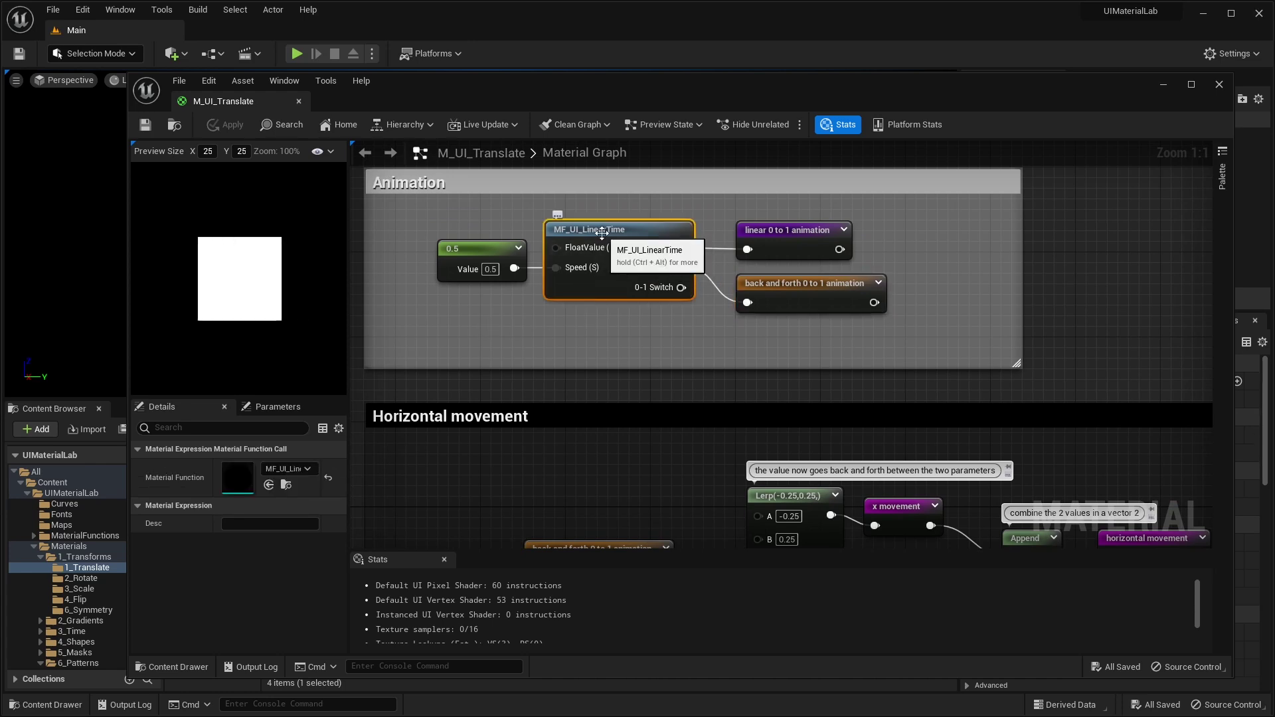
right_drag(666, 269, 616, 229)
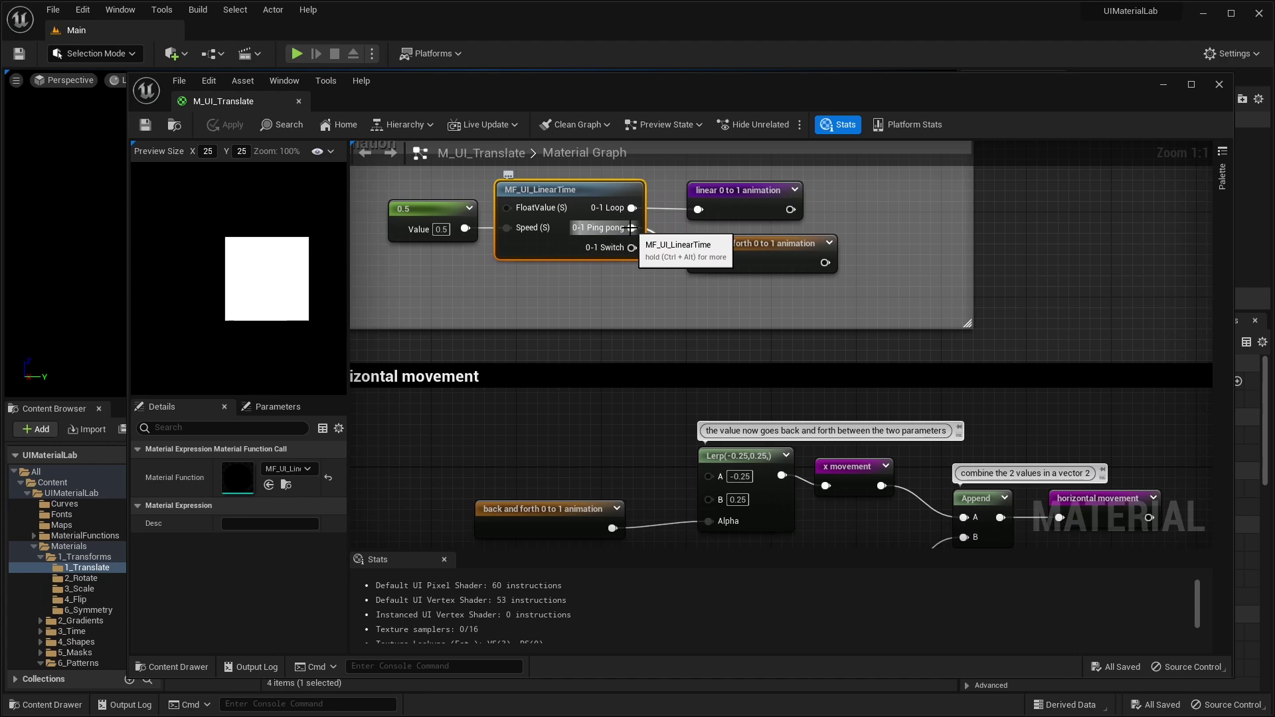
right_drag(655, 289, 652, 275)
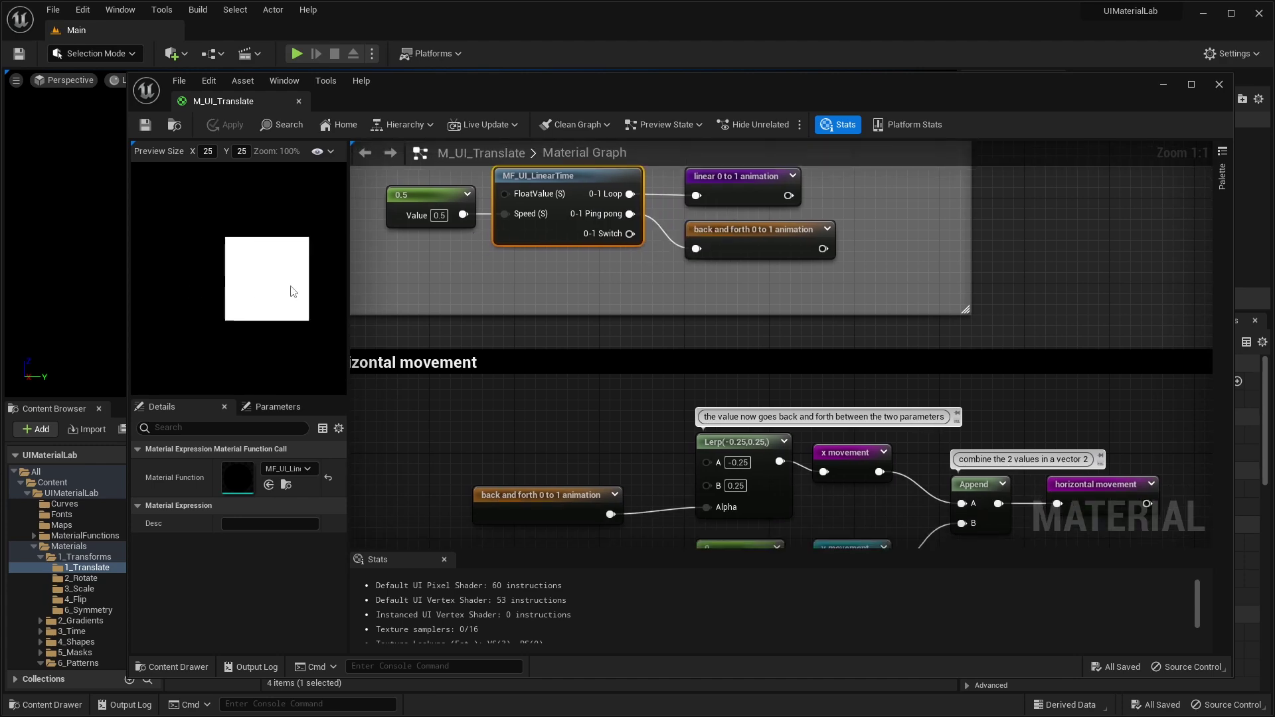
right_drag(744, 456, 690, 372)
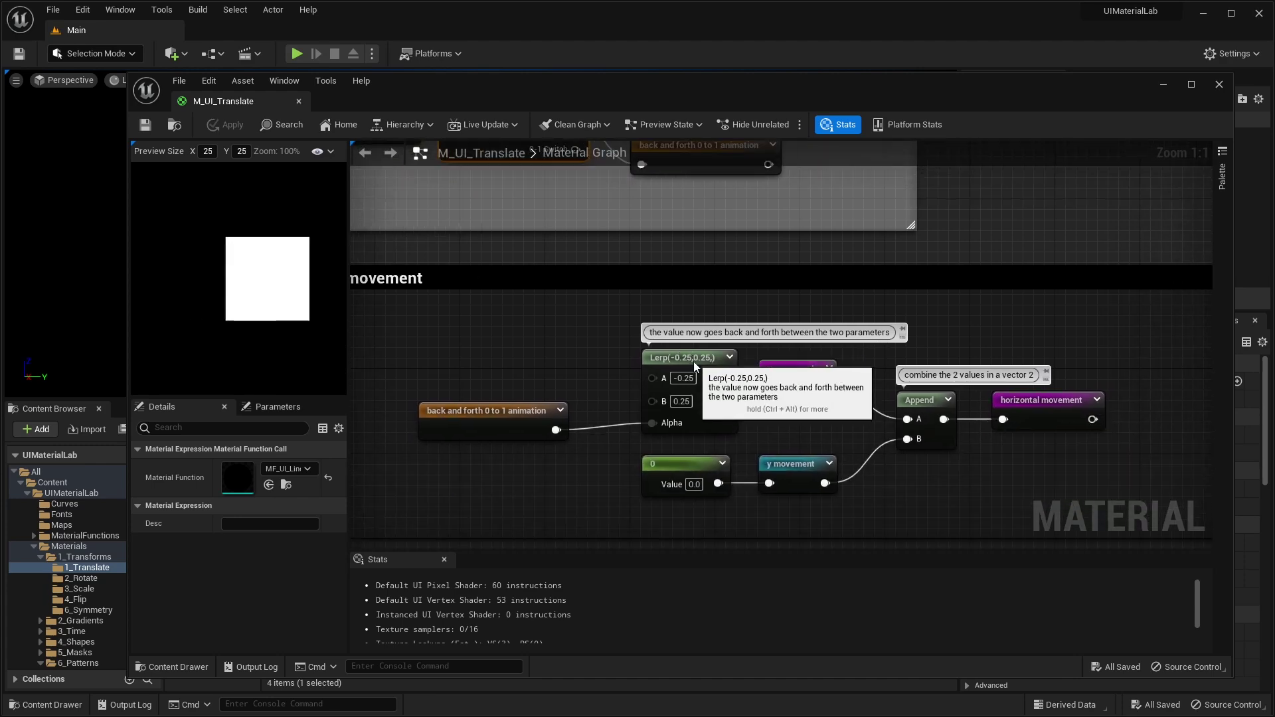
click(682, 390)
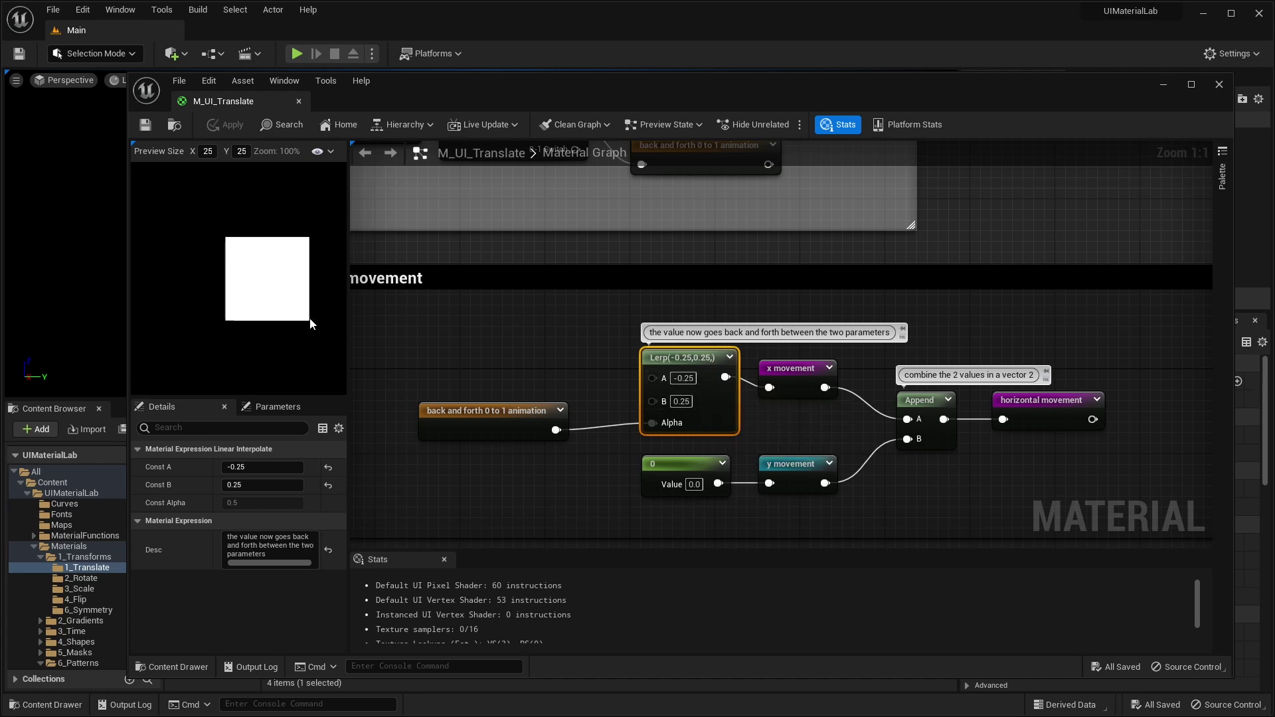
In the Apply function to a box section, wire constant 1 into Final Color and open node search
right_drag(628, 400, 613, 322)
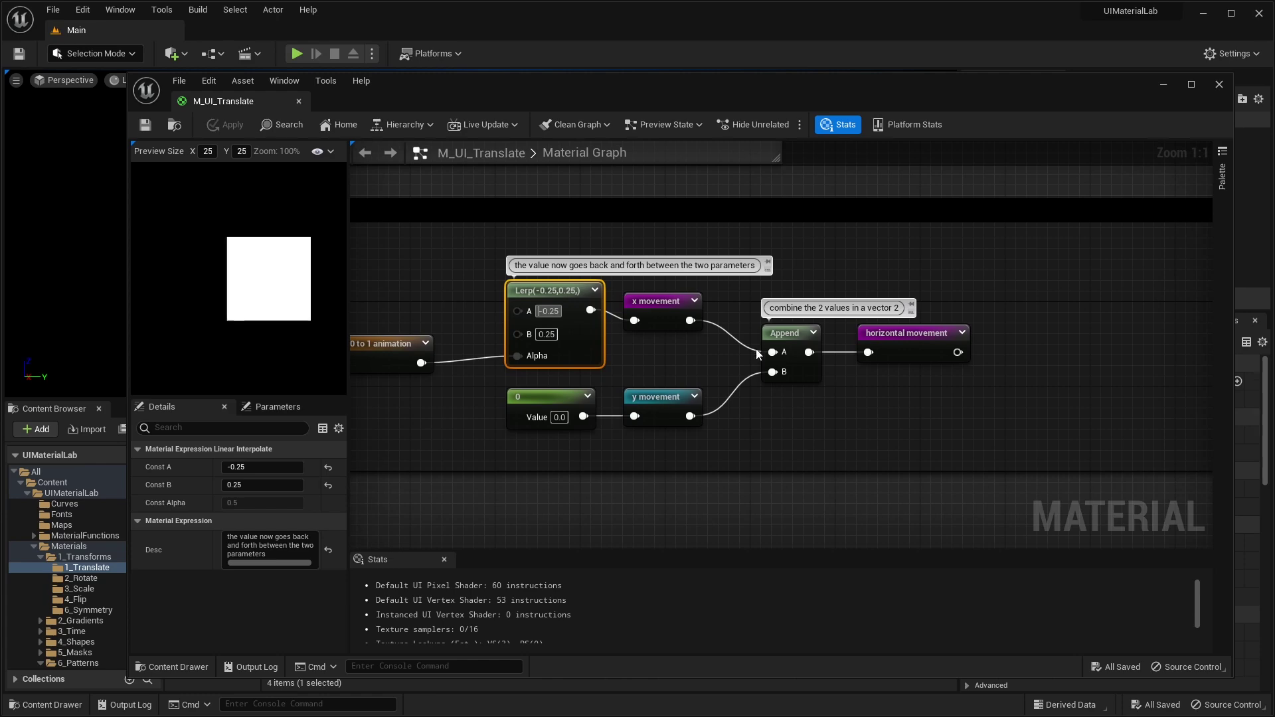
scroll(756, 353, down, 4)
right_drag(779, 321, 516, 246)
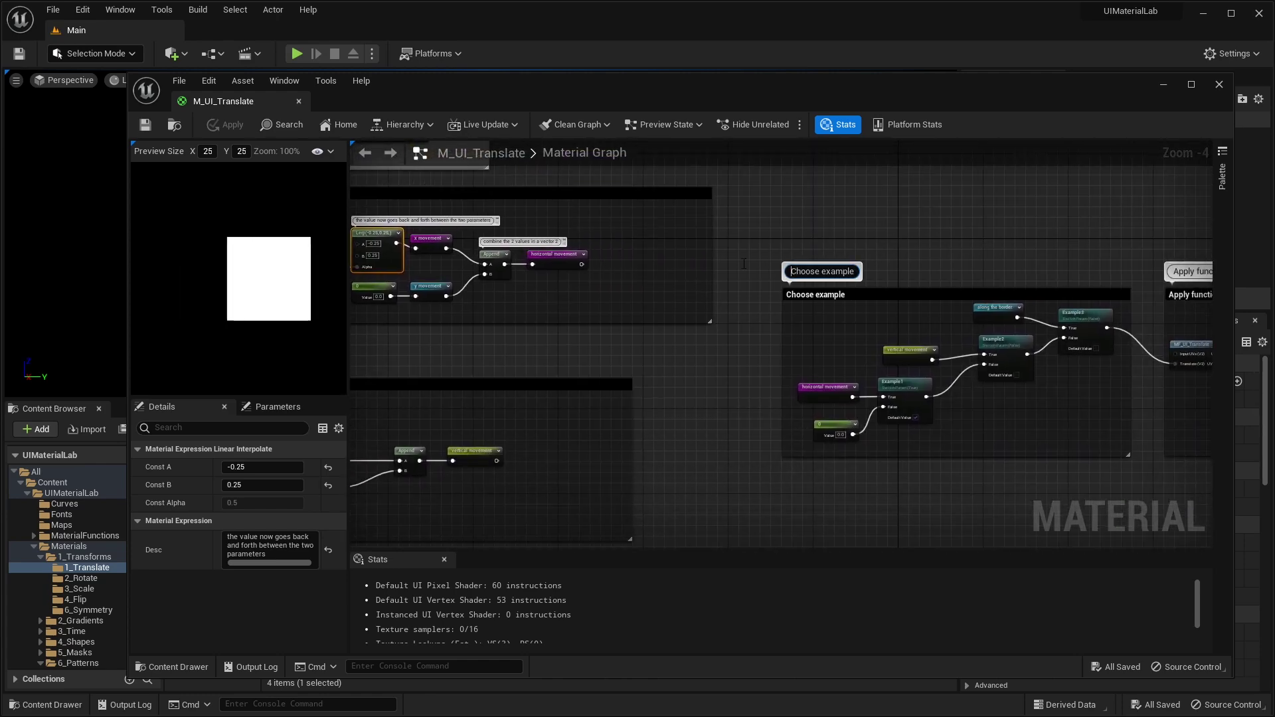
right_drag(744, 263, 358, 253)
scroll(773, 309, up, 3)
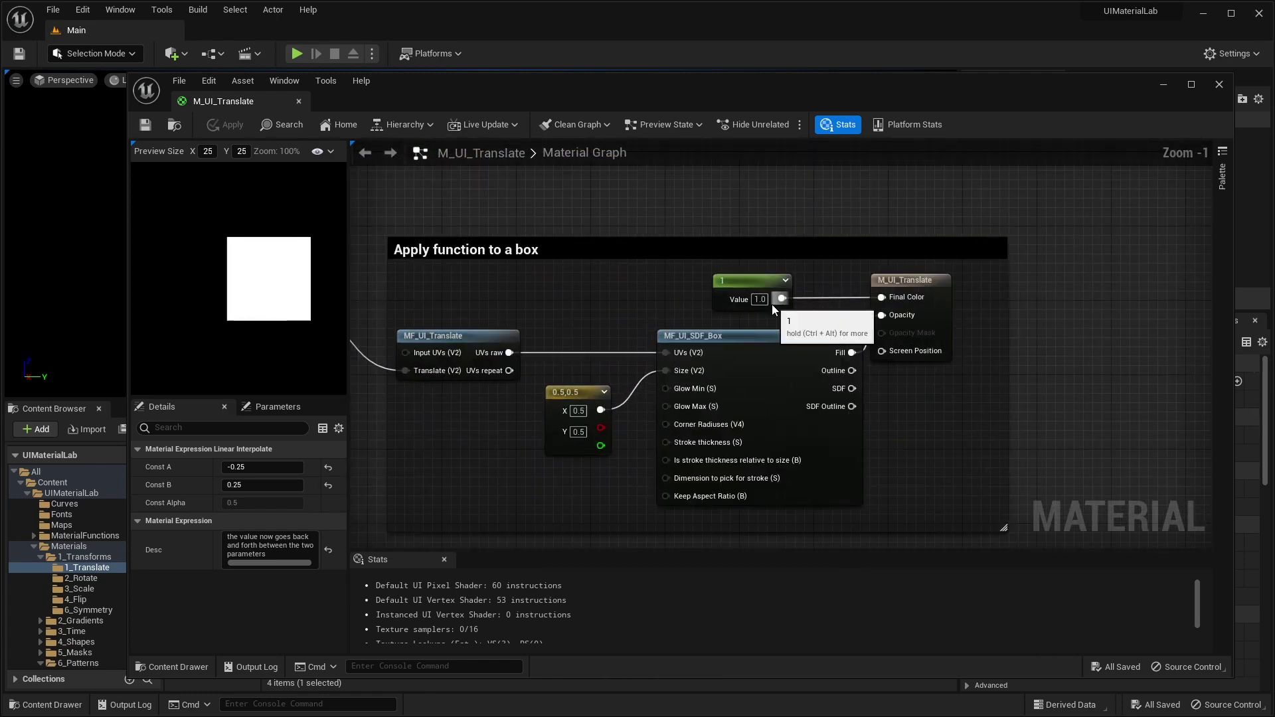
click(754, 286)
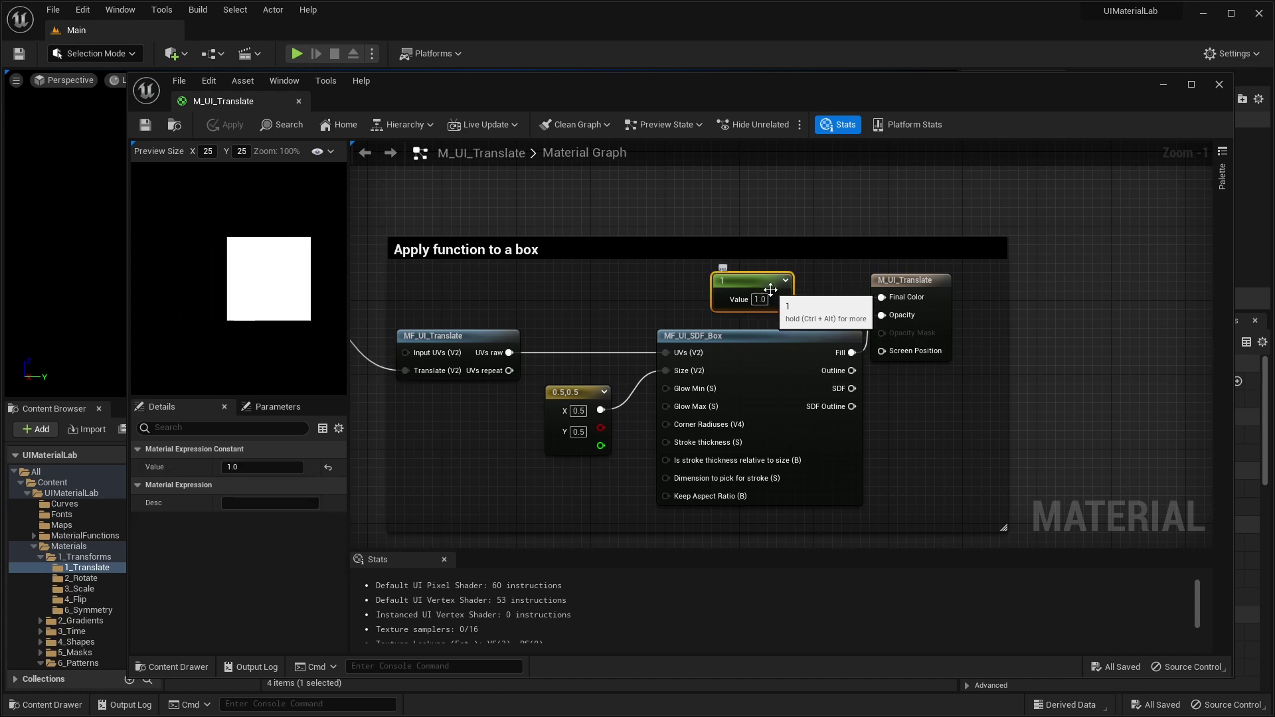
drag(782, 298, 881, 297)
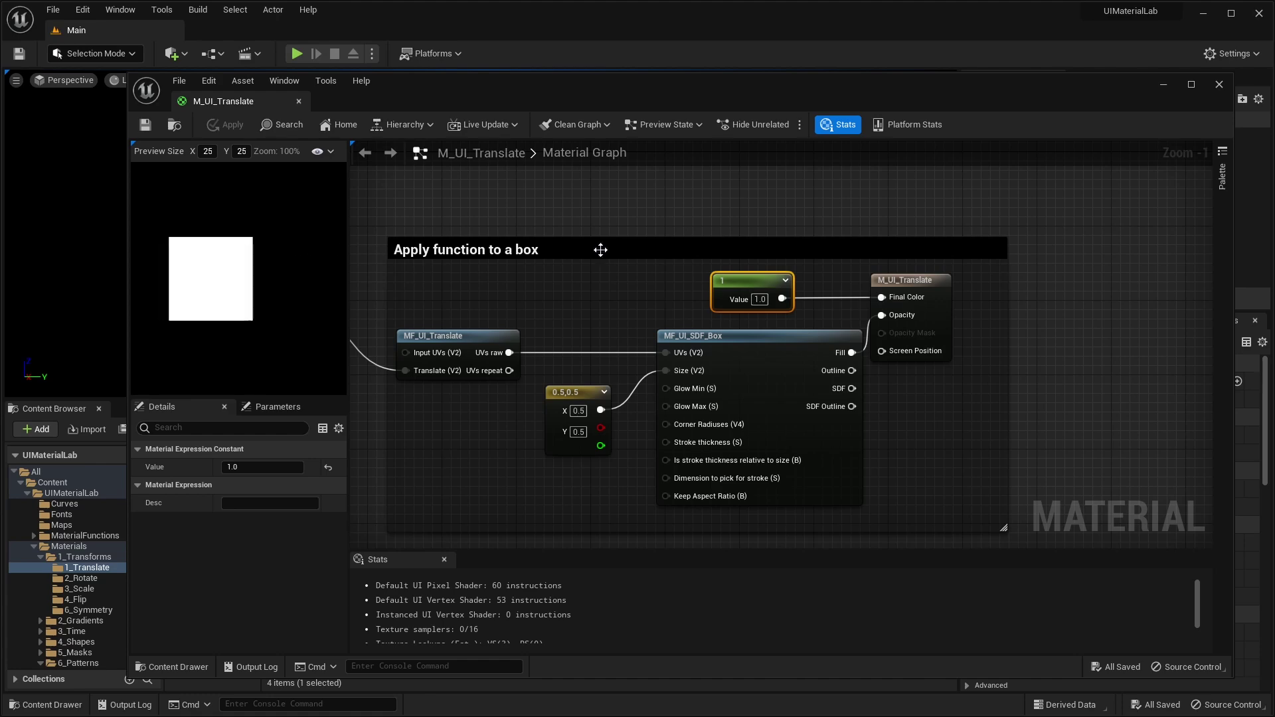
right_drag(766, 174, 815, 252)
right_click(815, 252)
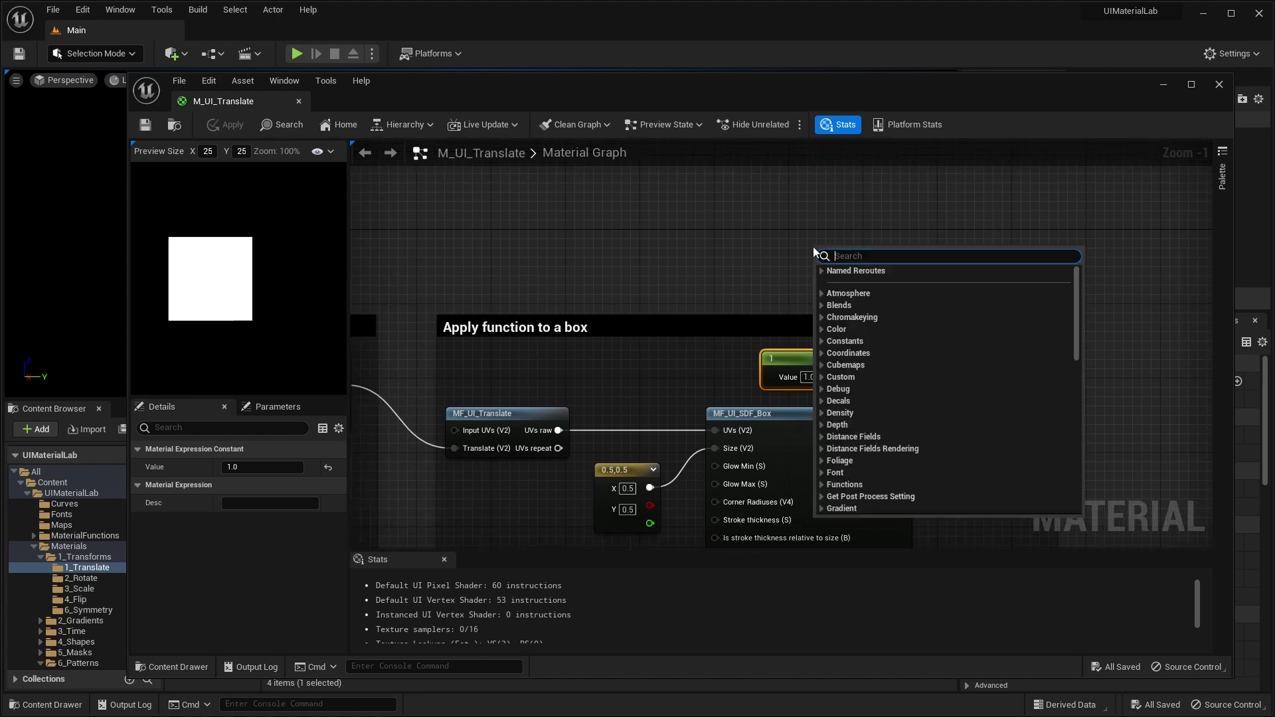
Add a Texture Sample with the T_UI_Oxo cat texture, wiring RGB to Final Color and UVs raw to UVs
text(texture sample)
key(Return)
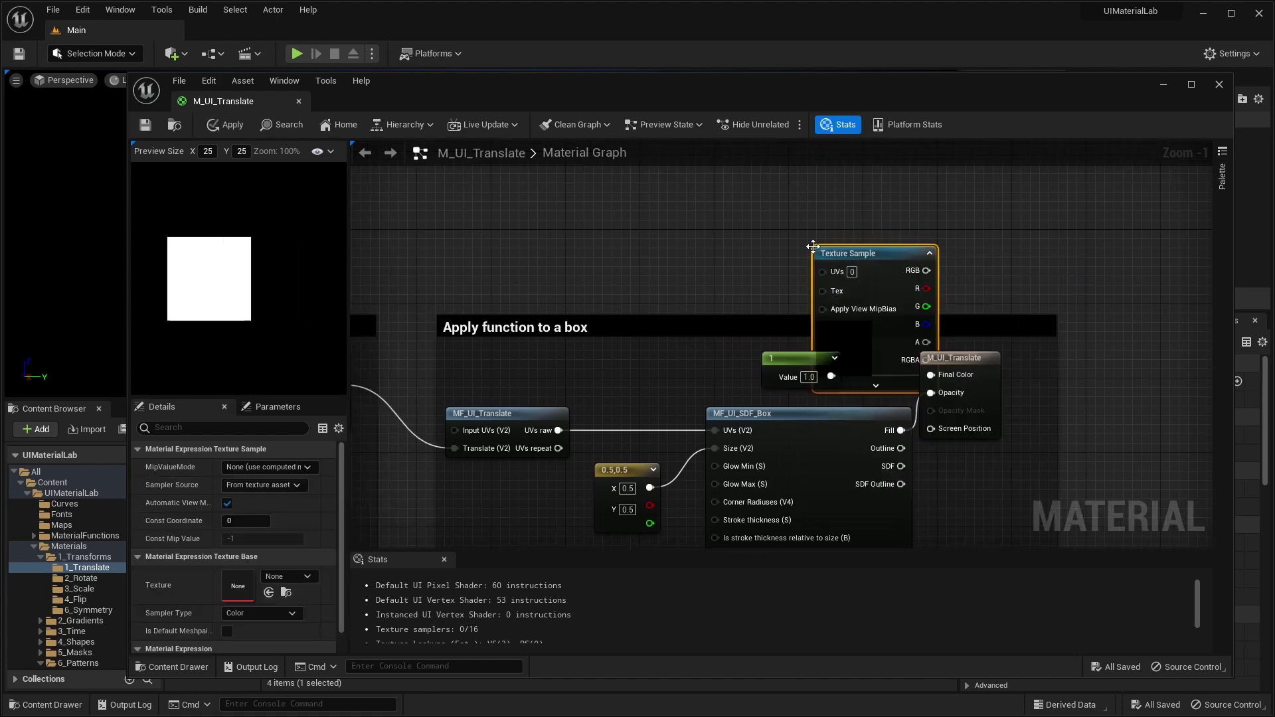
scroll(812, 247, up, 1)
drag(813, 247, 764, 186)
click(288, 576)
click(446, 372)
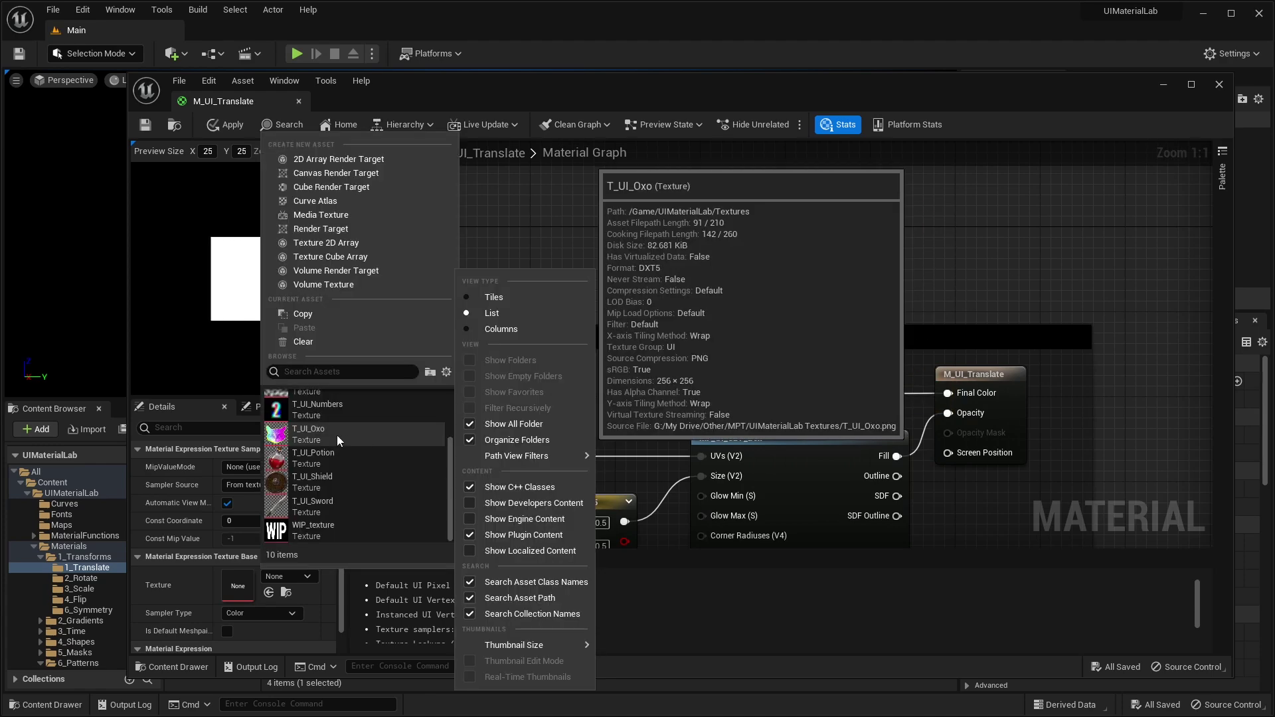
click(337, 436)
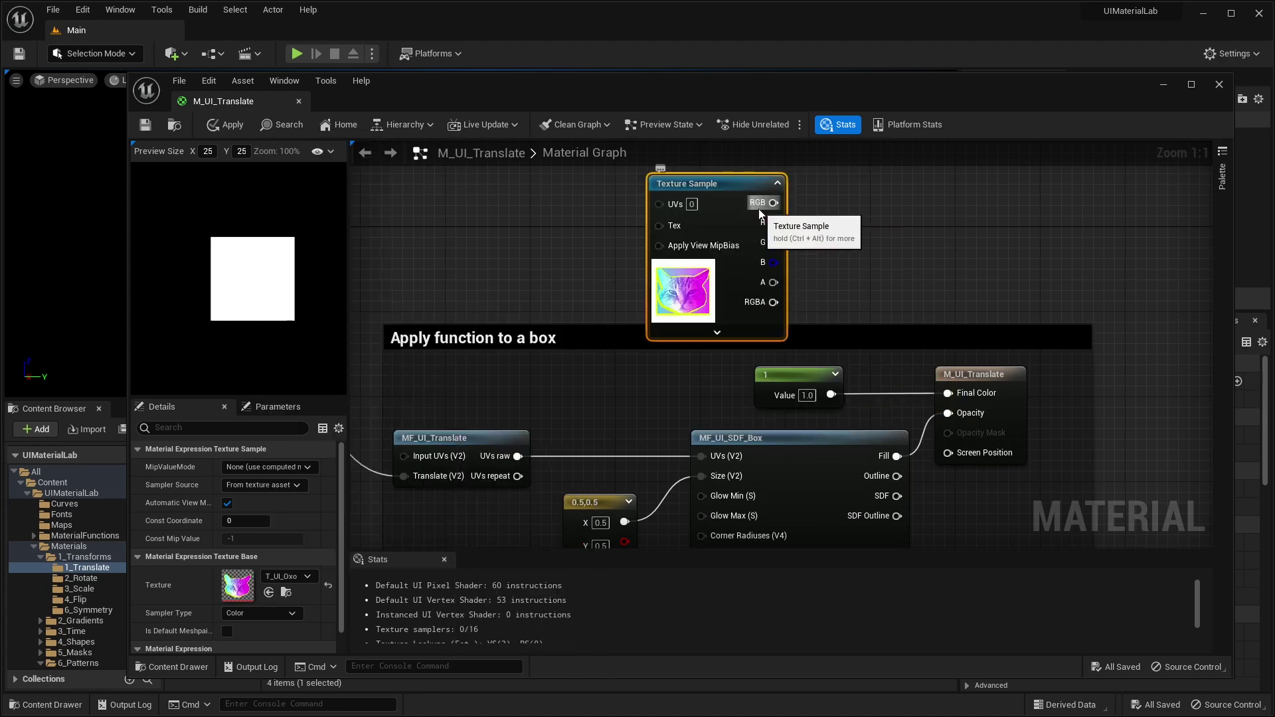
drag(773, 203, 947, 393)
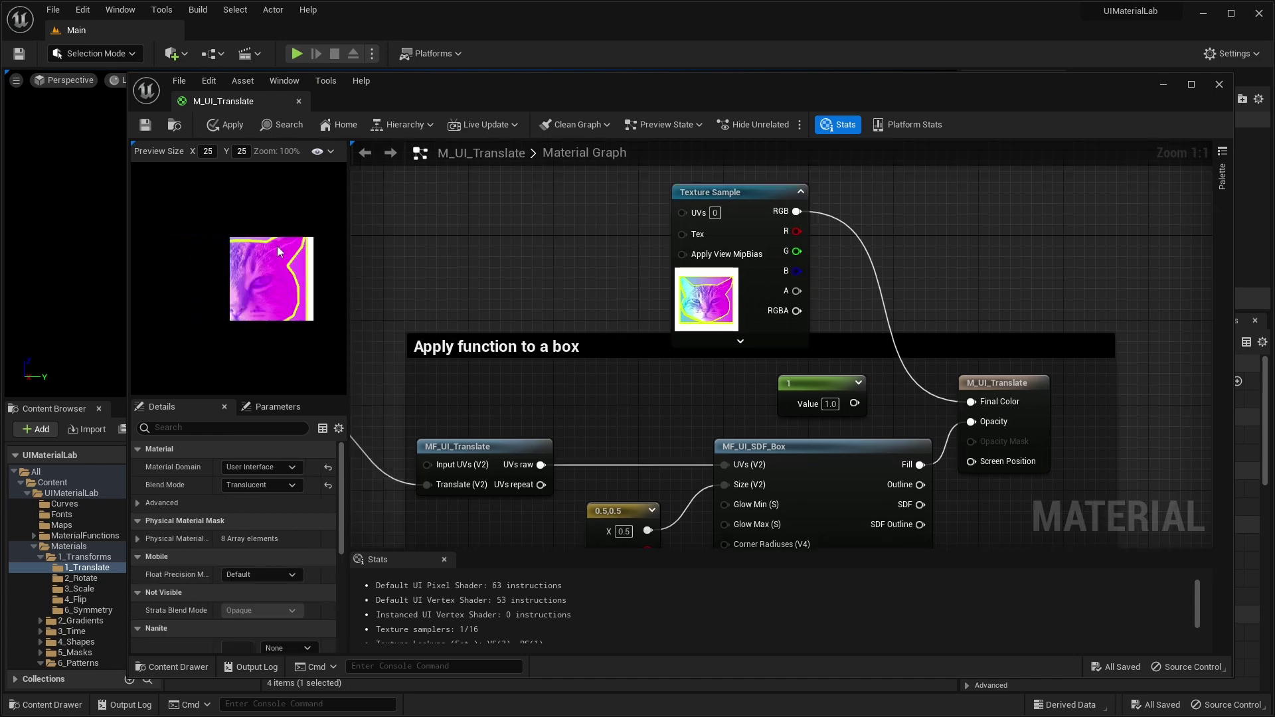
right_drag(878, 283, 889, 275)
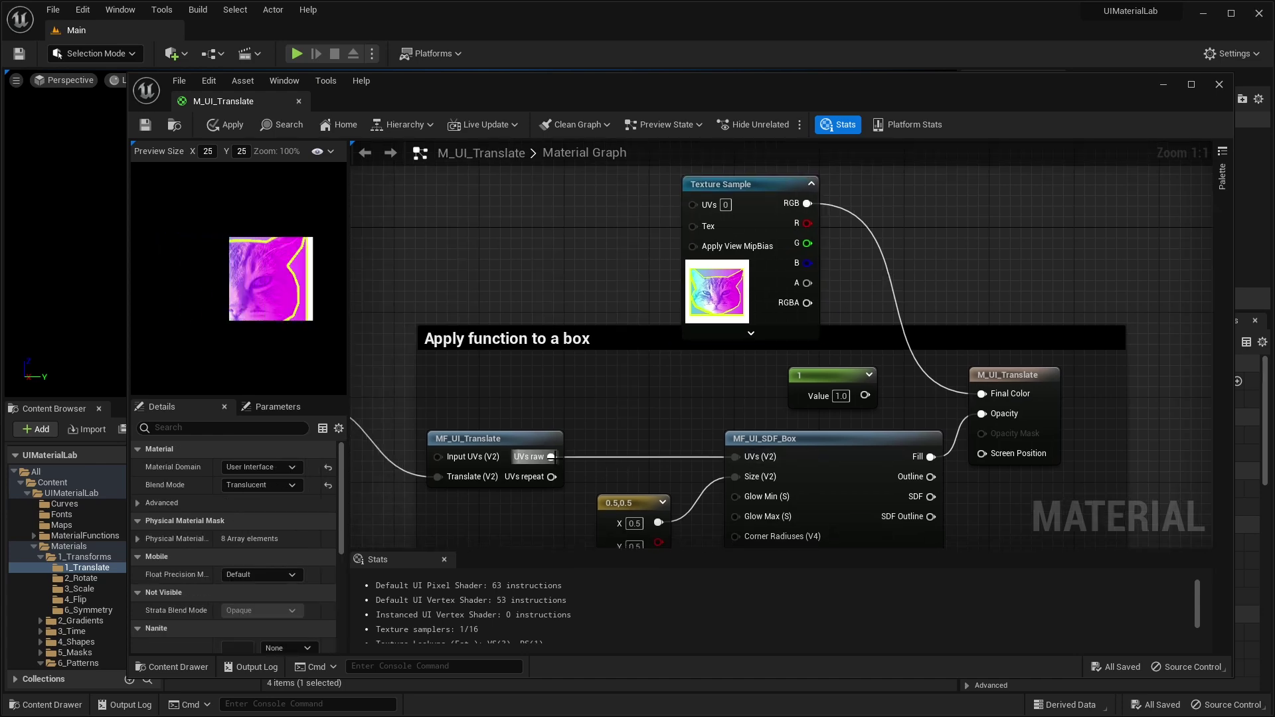
drag(552, 456, 695, 207)
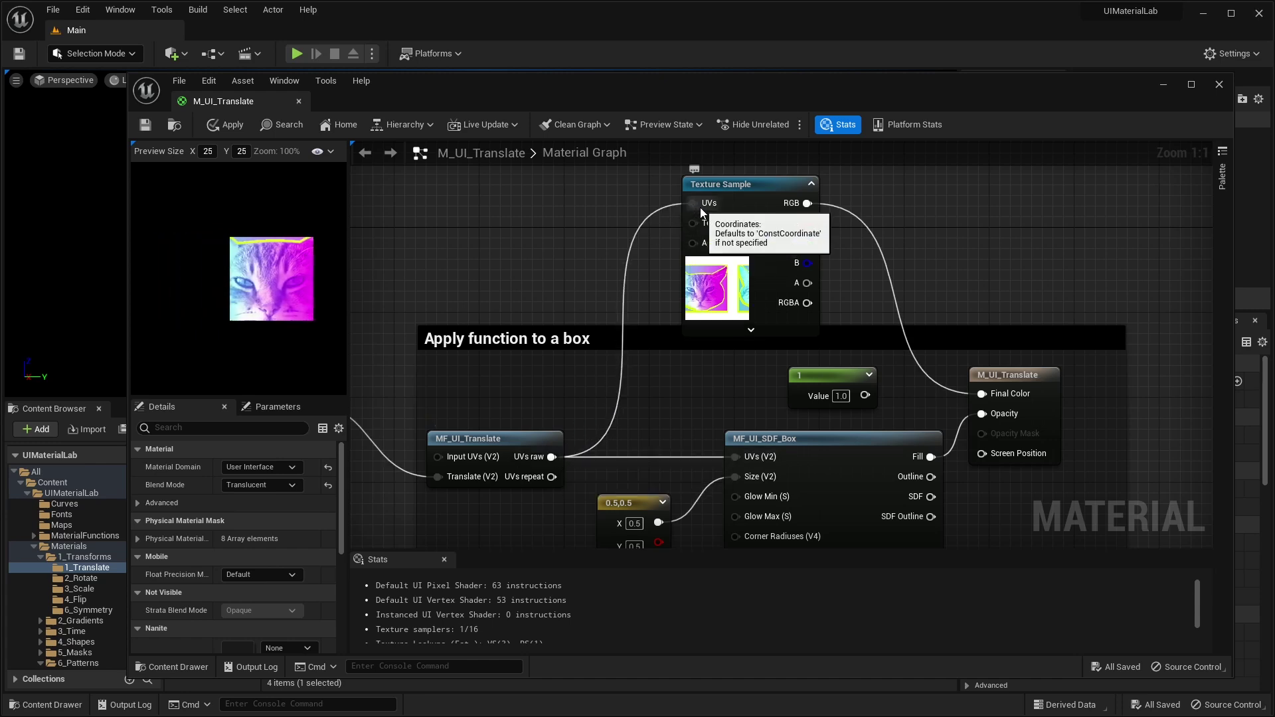
Delete the trial Texture Sample and reconnect constant 1 to Final Color
scroll(572, 247, down, 2)
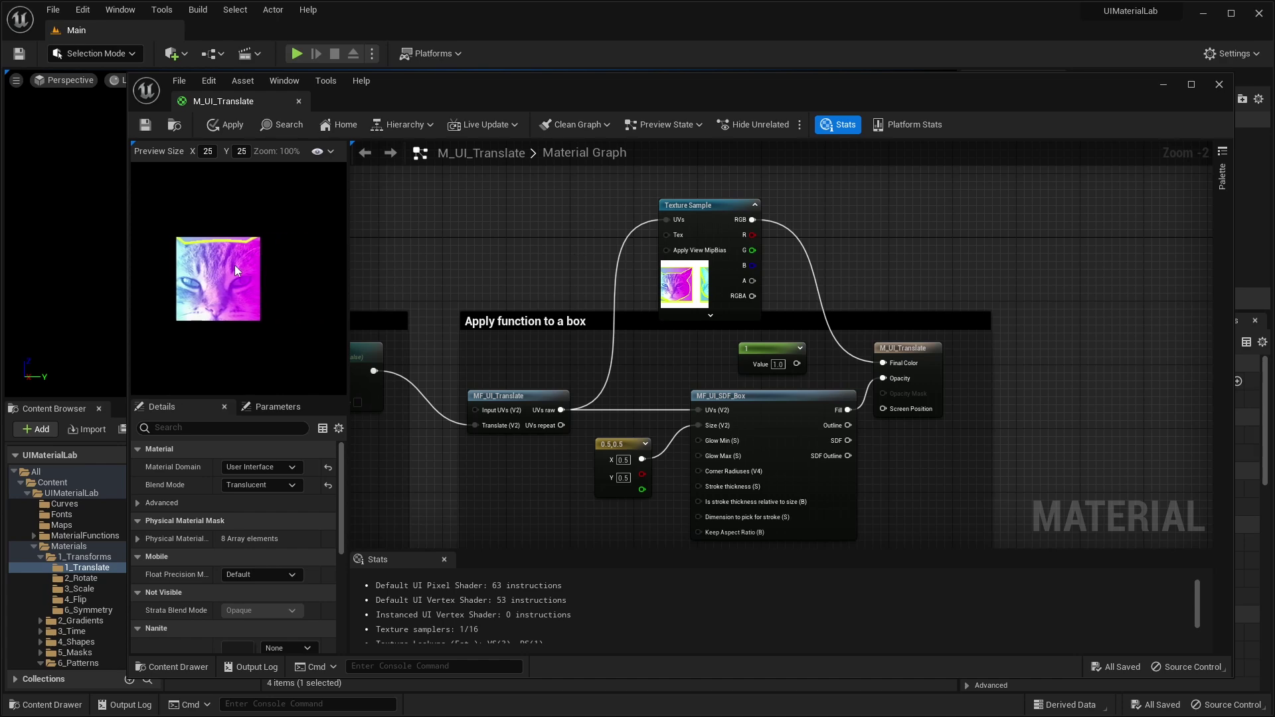
right_drag(572, 253, 610, 282)
click(725, 234)
key(Delete)
drag(928, 394, 923, 392)
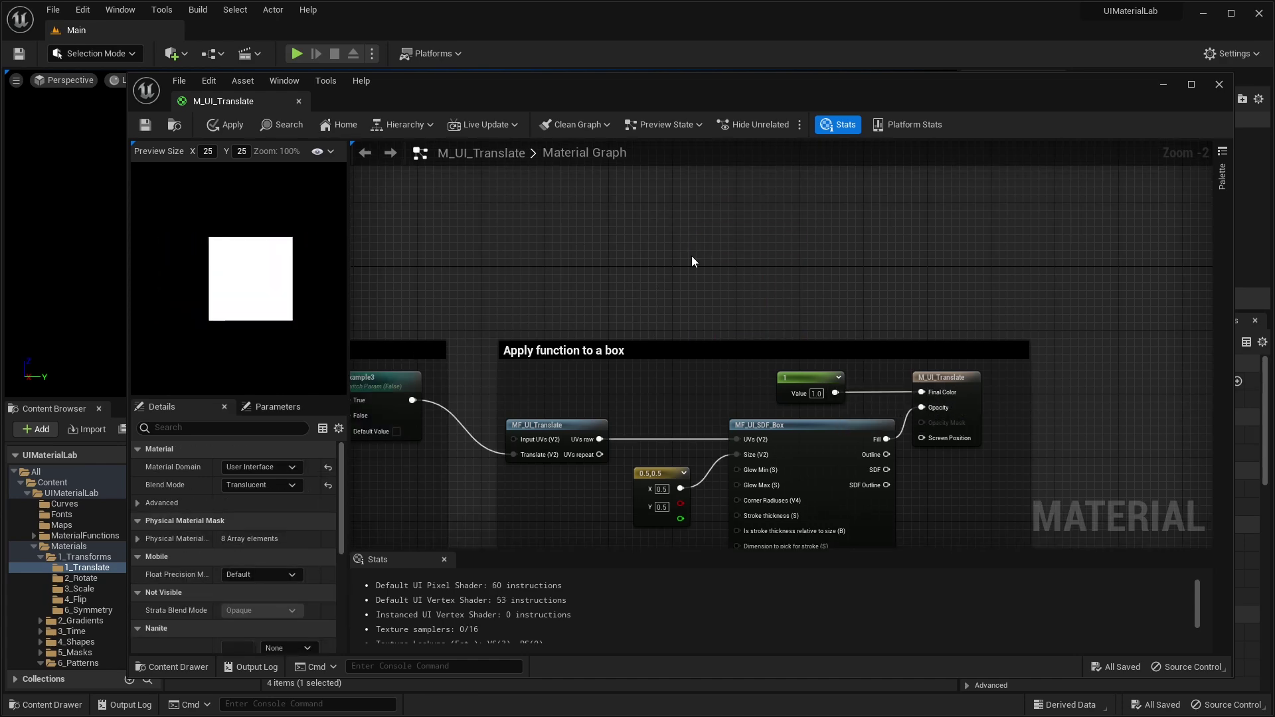
Close M_UI_Translate, browse to Materials/5_Masks/4_RadialSegments and open MI_UI_Radial_Segments_3
click(300, 101)
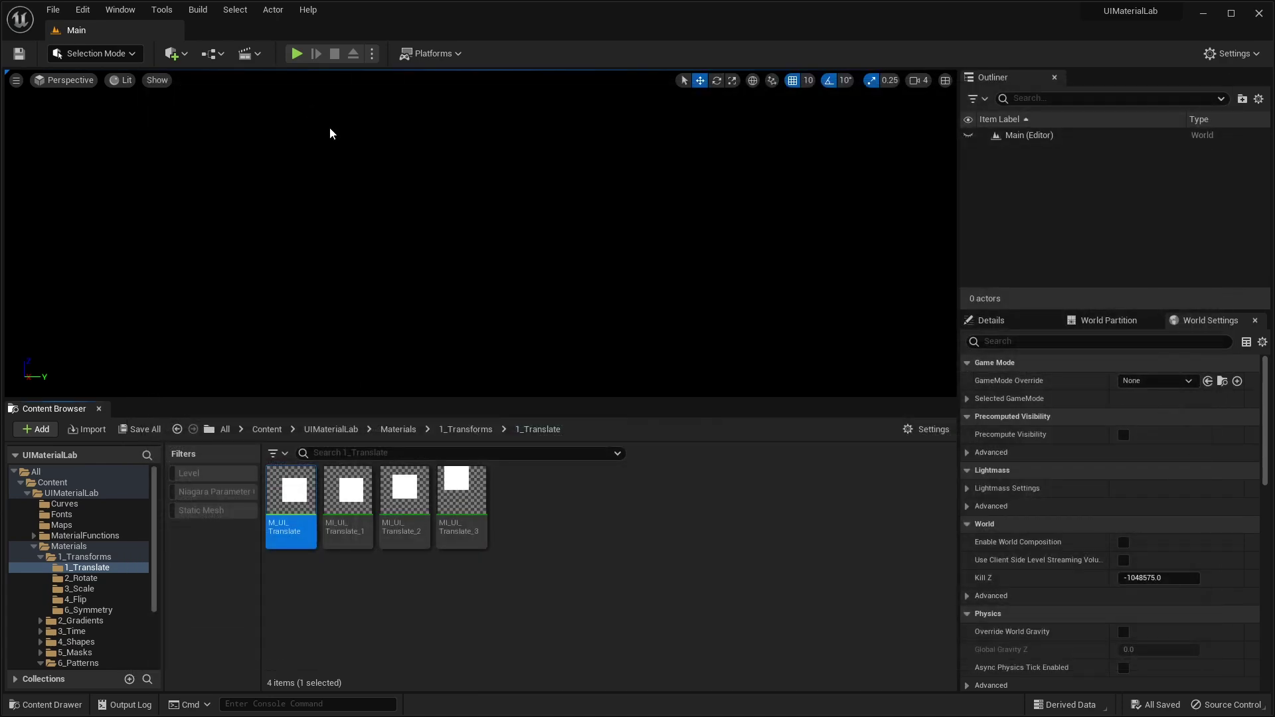
click(477, 430)
click(410, 430)
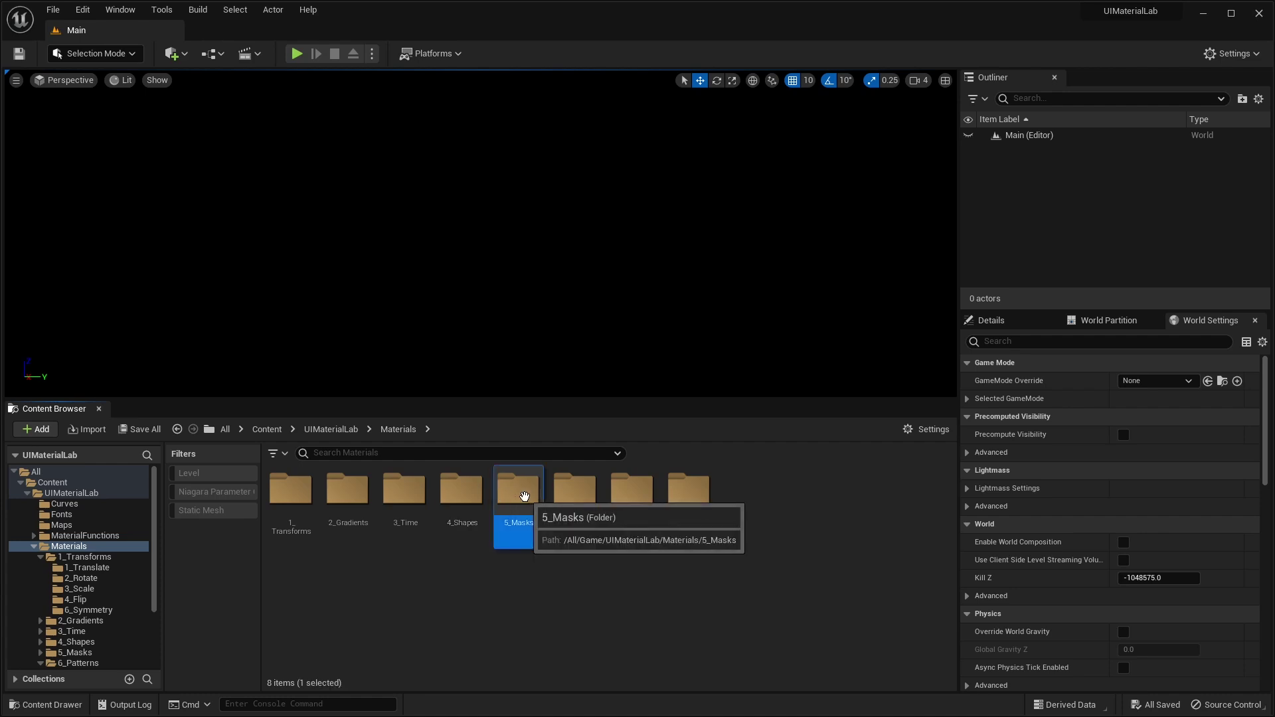
double_click(519, 493)
double_click(464, 491)
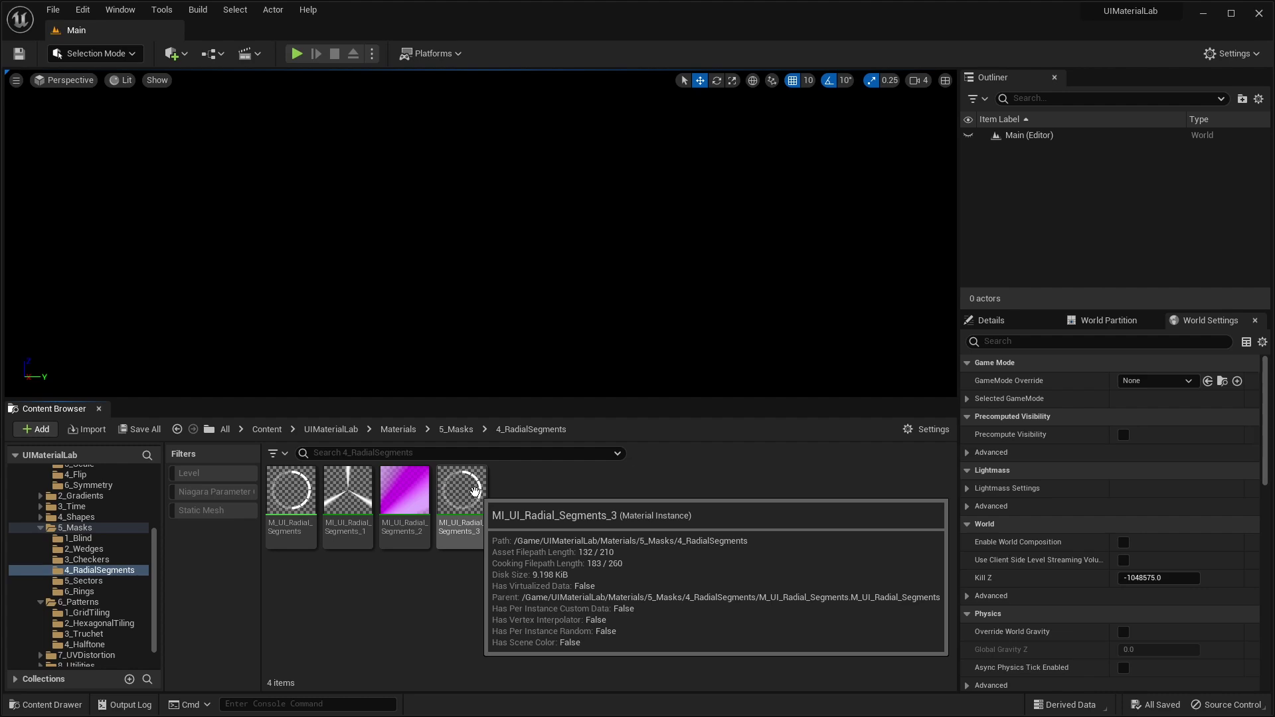
double_click(474, 492)
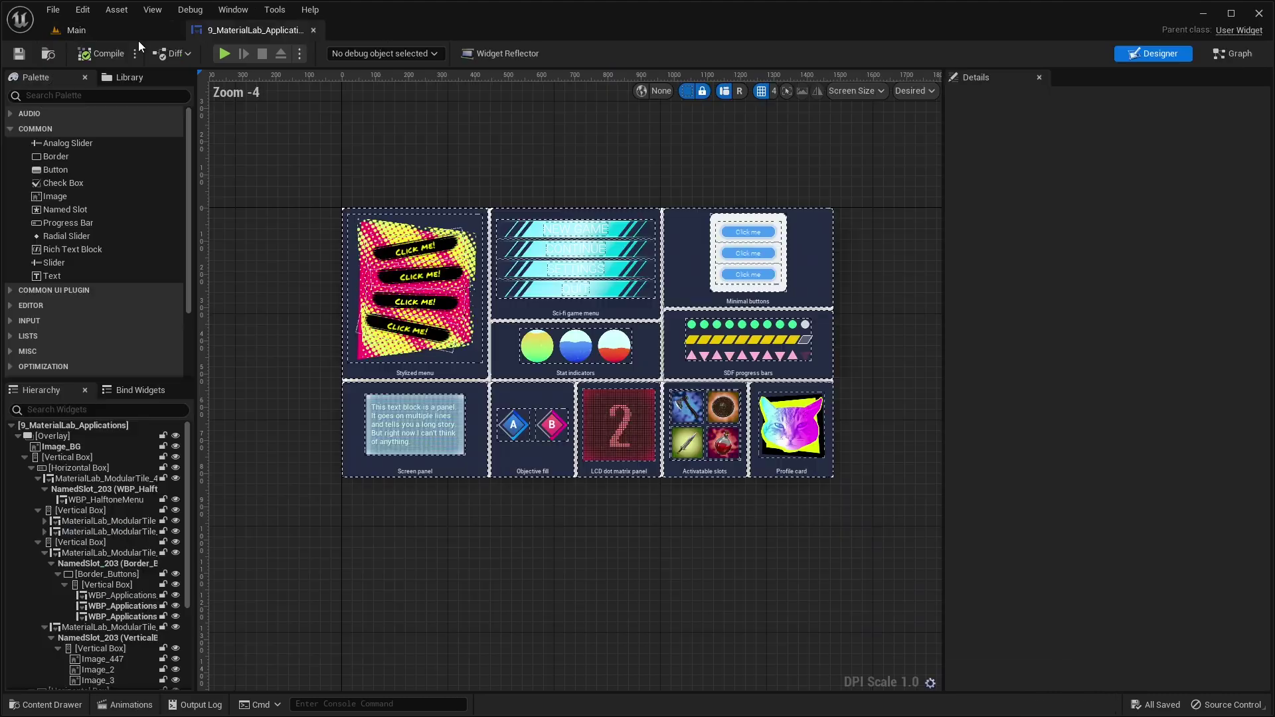
click(136, 36)
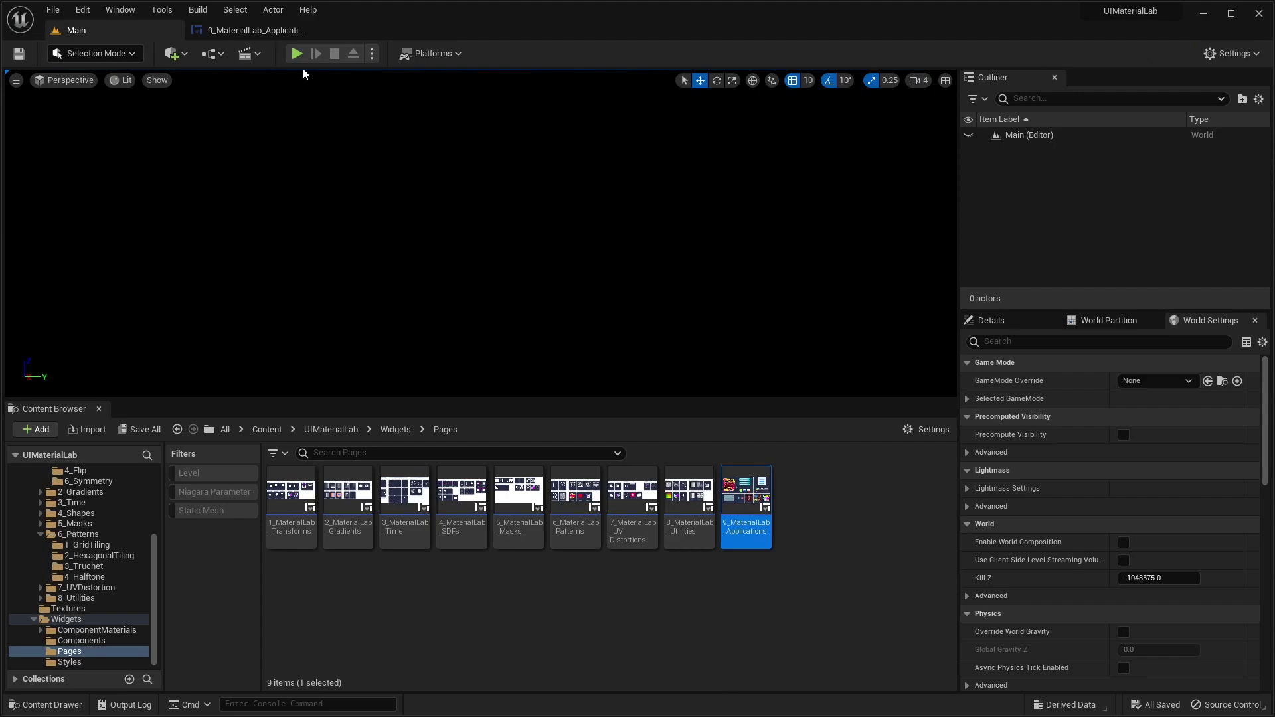
From 9_MaterialLab_Applications, open the WBP_HalftoneMenu widget blueprint for editing
click(266, 29)
scroll(444, 170, up, 2)
right_drag(425, 266, 612, 269)
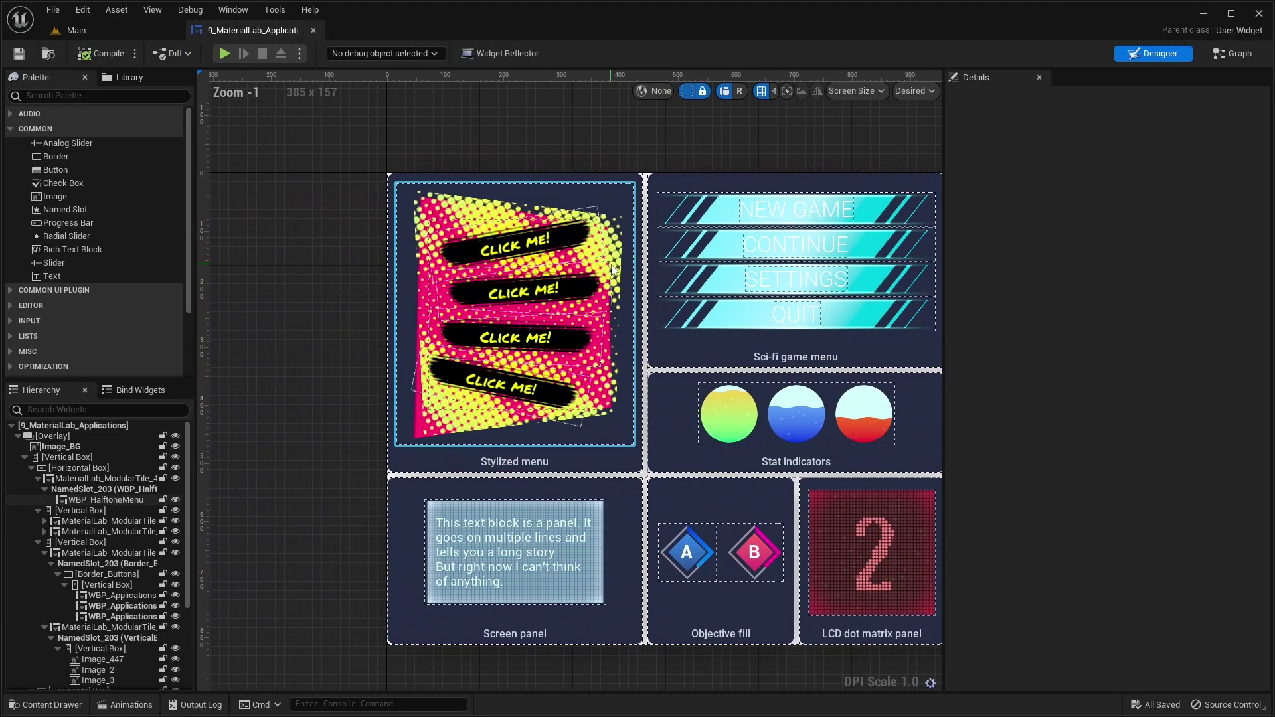
click(612, 269)
scroll(611, 271, up, 2)
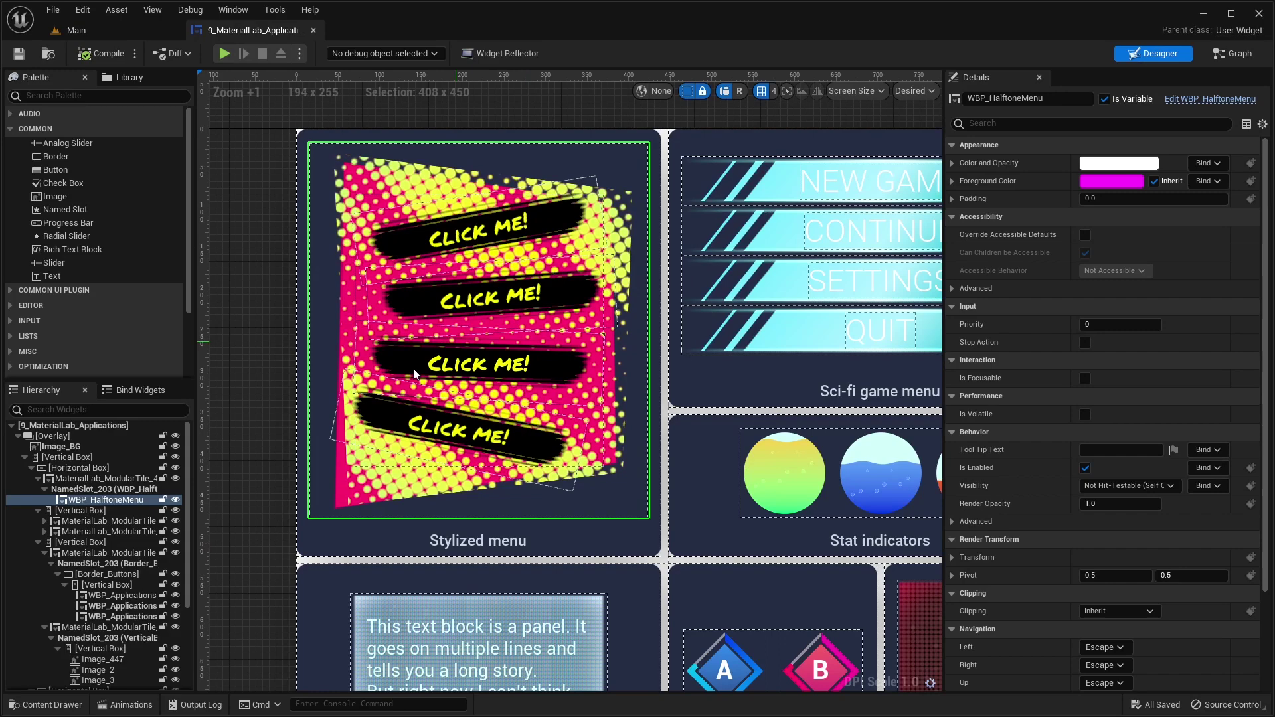
click(106, 499)
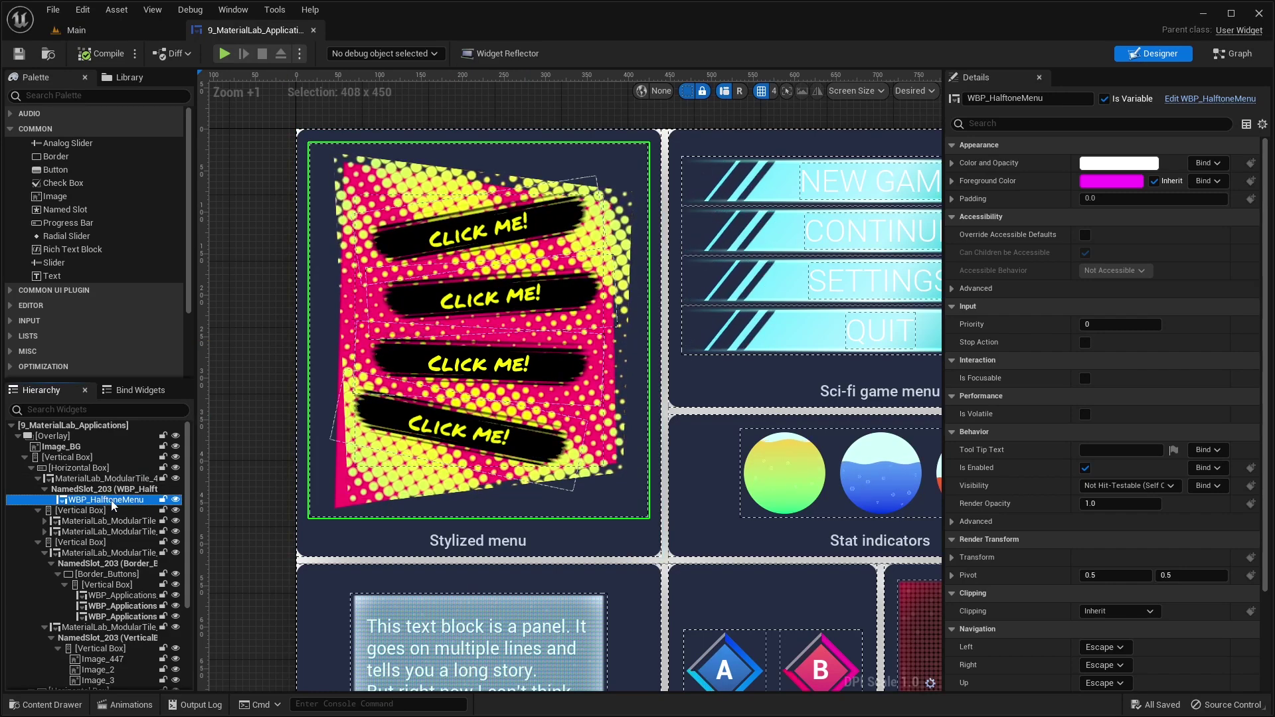
right_click(111, 505)
click(181, 416)
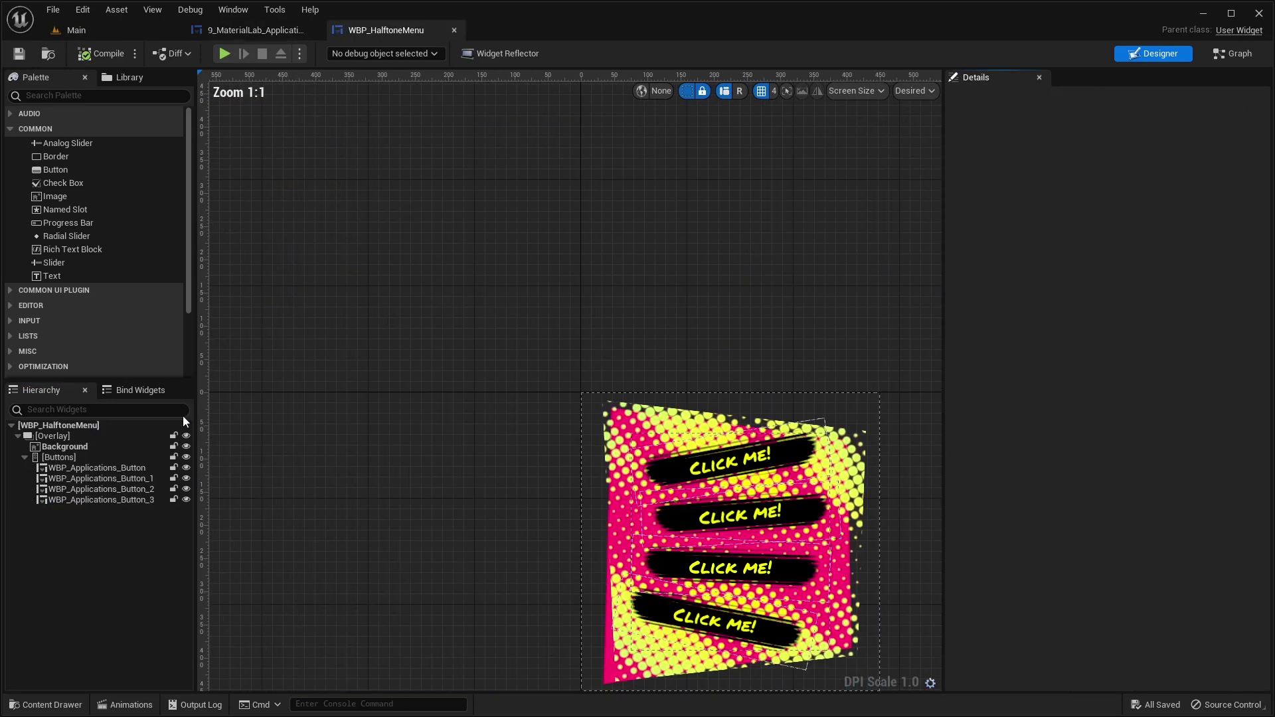
Inspect the halftone menu's Click me button, background image and event graph, then select Objective fill
scroll(492, 279, down, 2)
right_drag(492, 279, 437, 197)
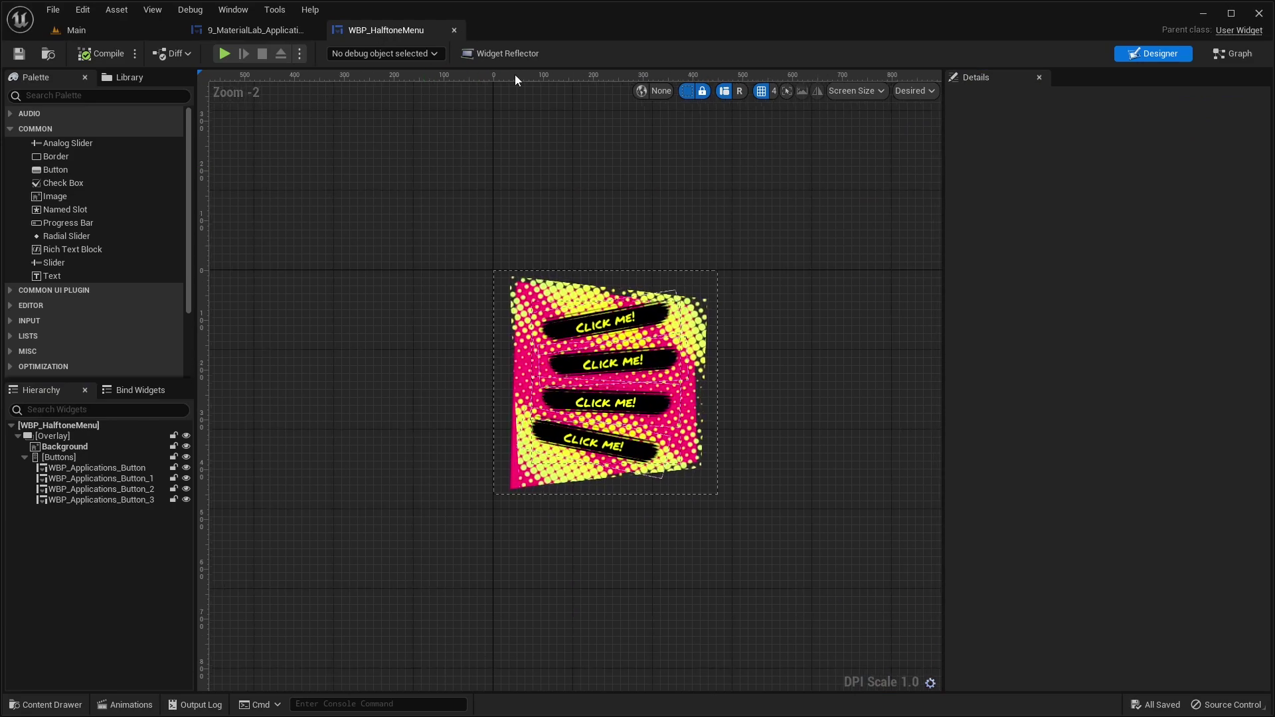
scroll(661, 320, up, 4)
click(704, 406)
right_drag(704, 406, 720, 363)
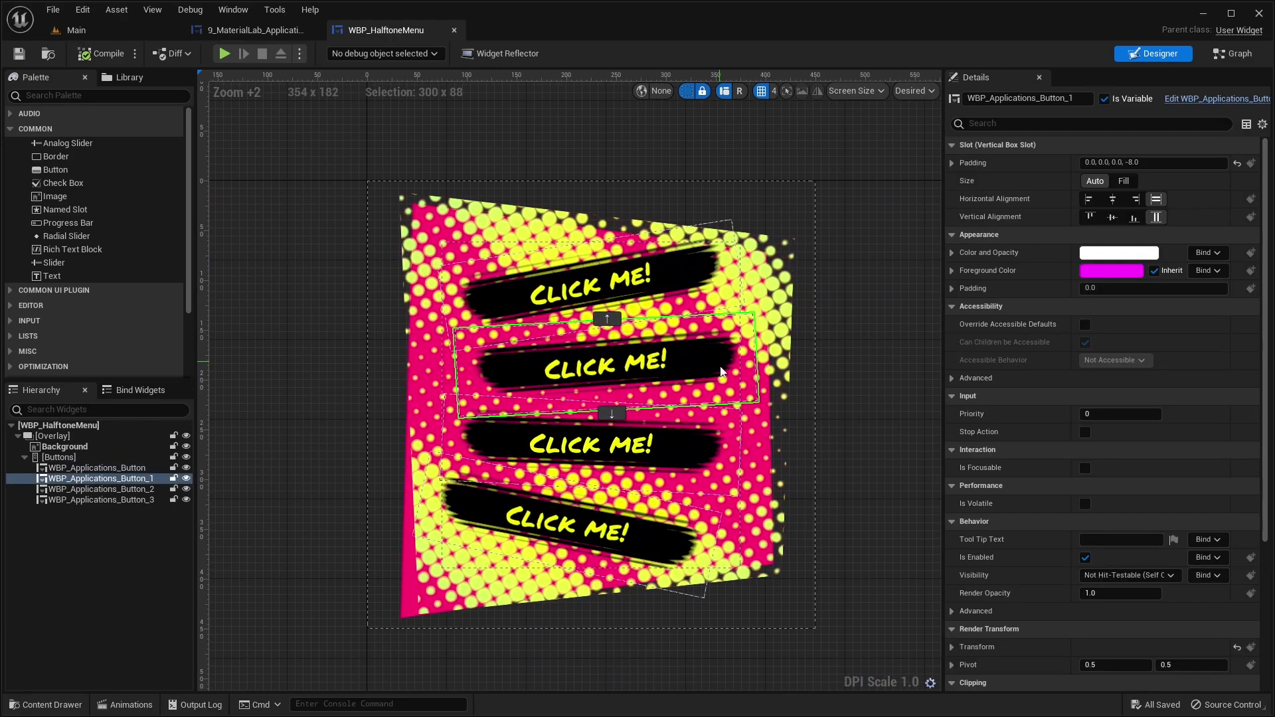
click(758, 423)
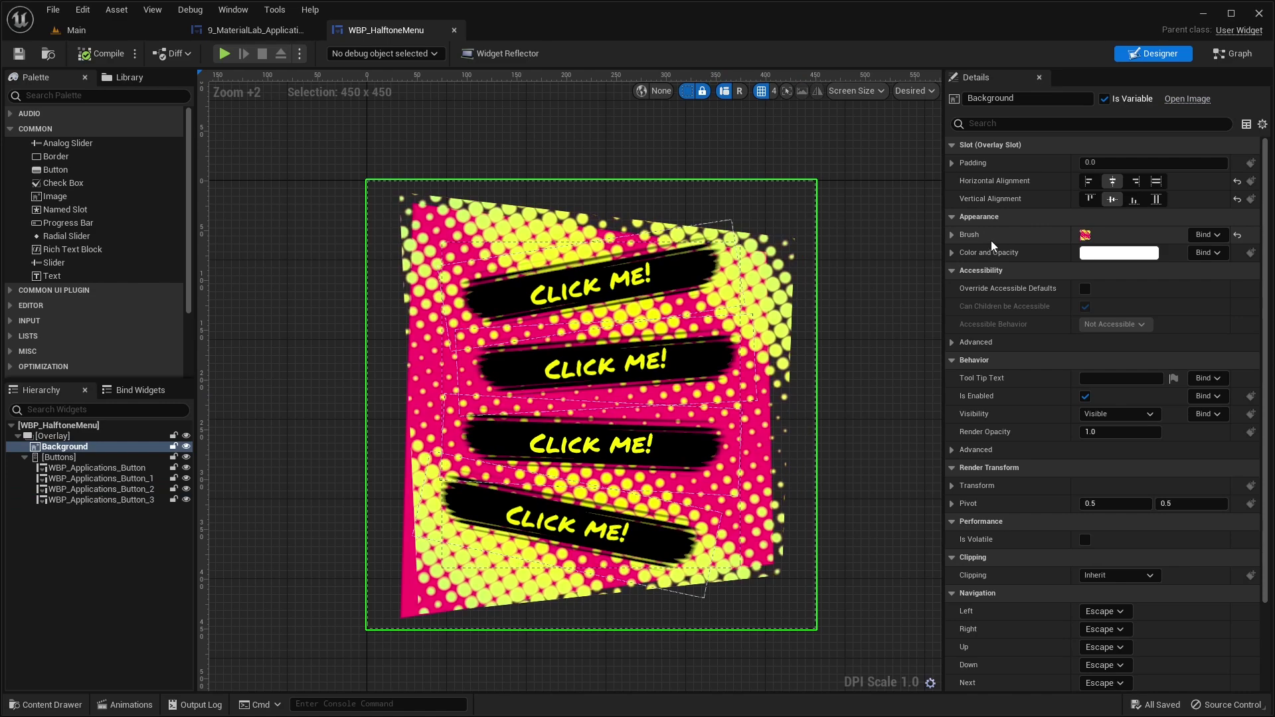
click(1226, 57)
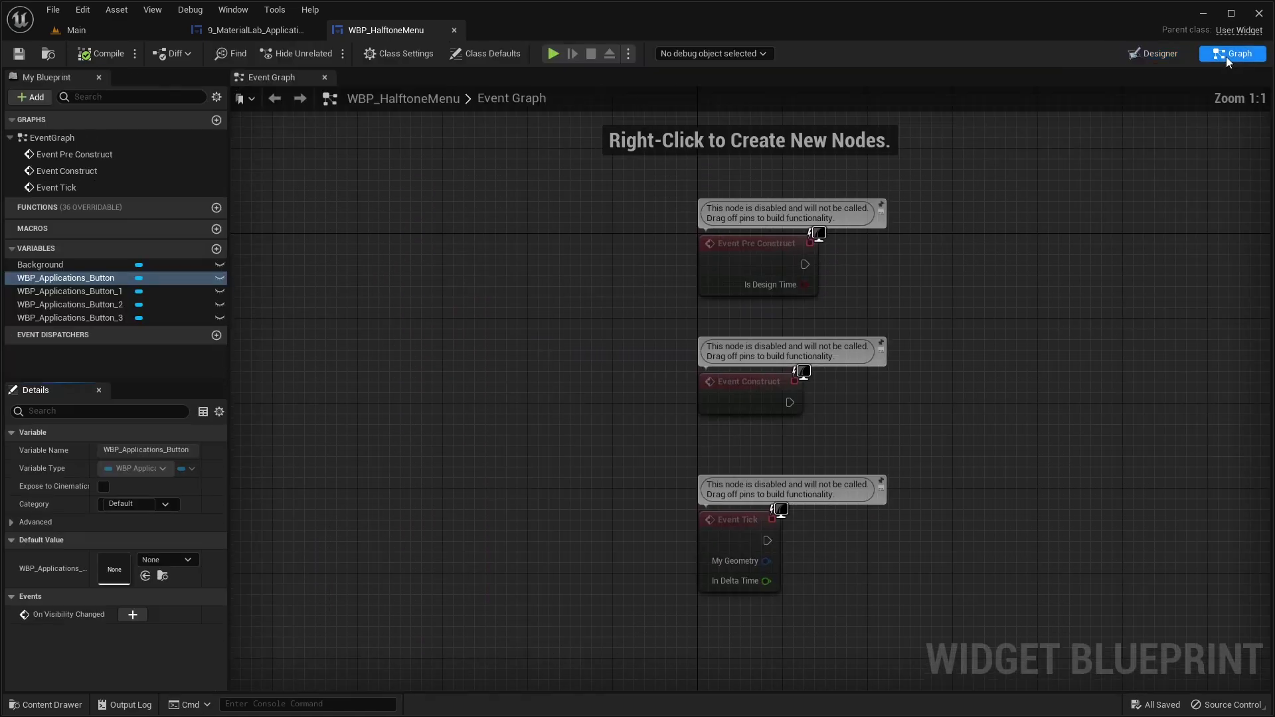
click(1159, 54)
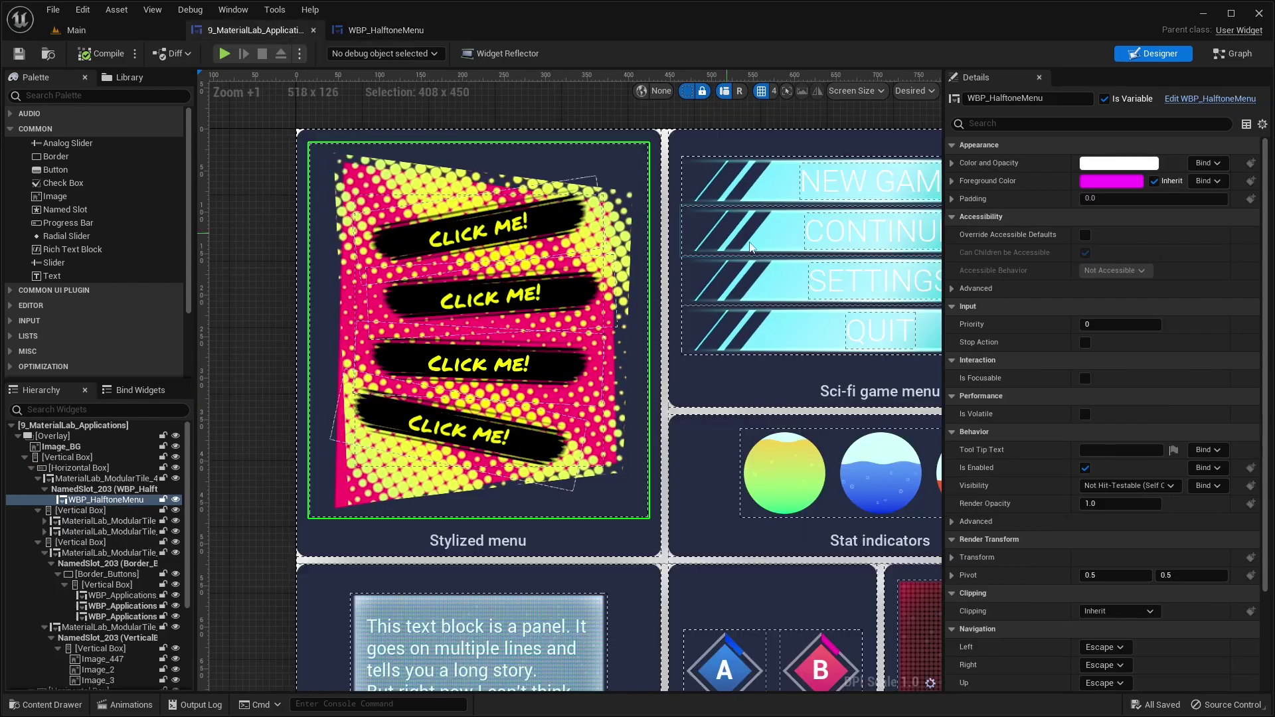
scroll(751, 247, down, 3)
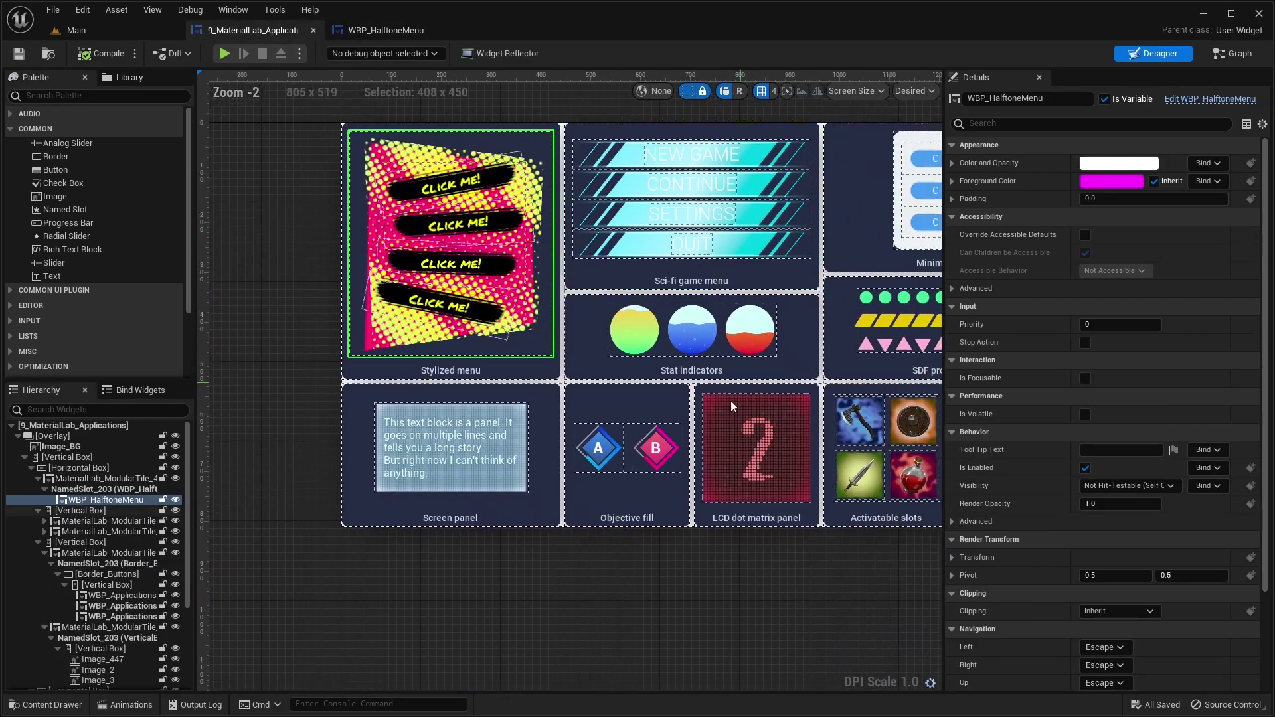
scroll(730, 400, up, 4)
click(634, 397)
Open the WBP_ObjectiveFill widget blueprint and select the B diamond Image
right_click(661, 381)
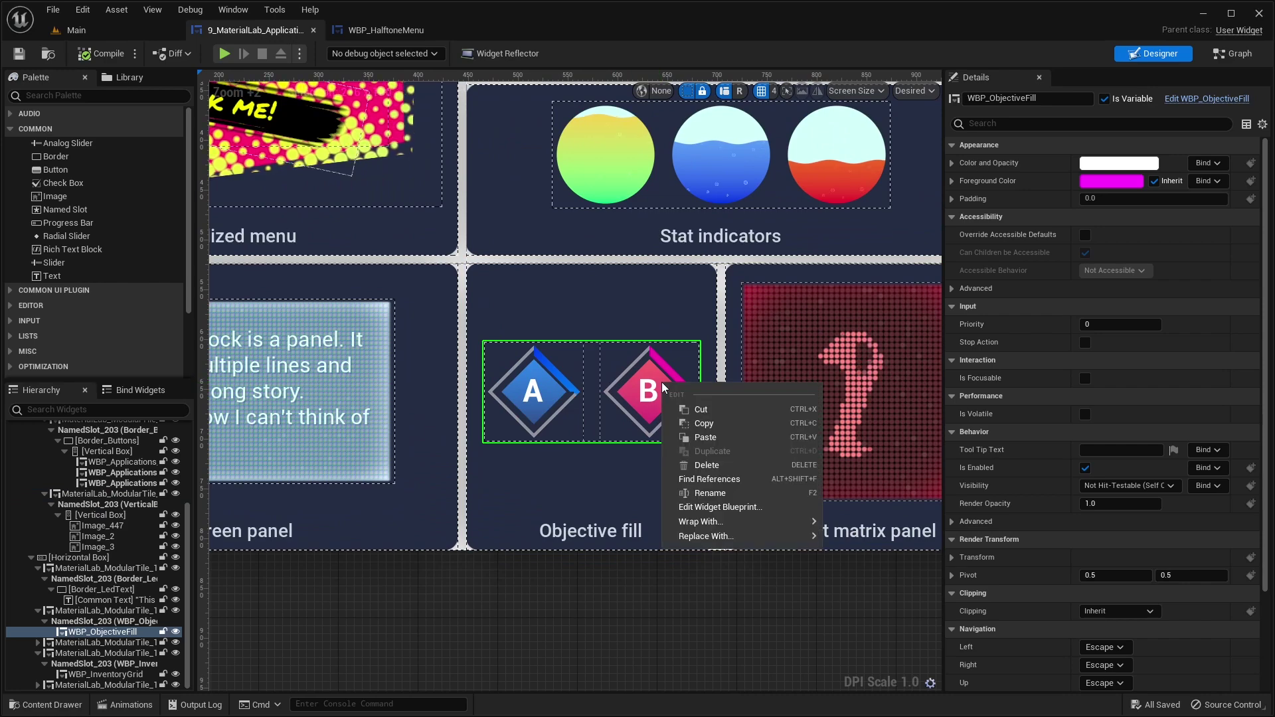
click(709, 506)
scroll(646, 386, up, 4)
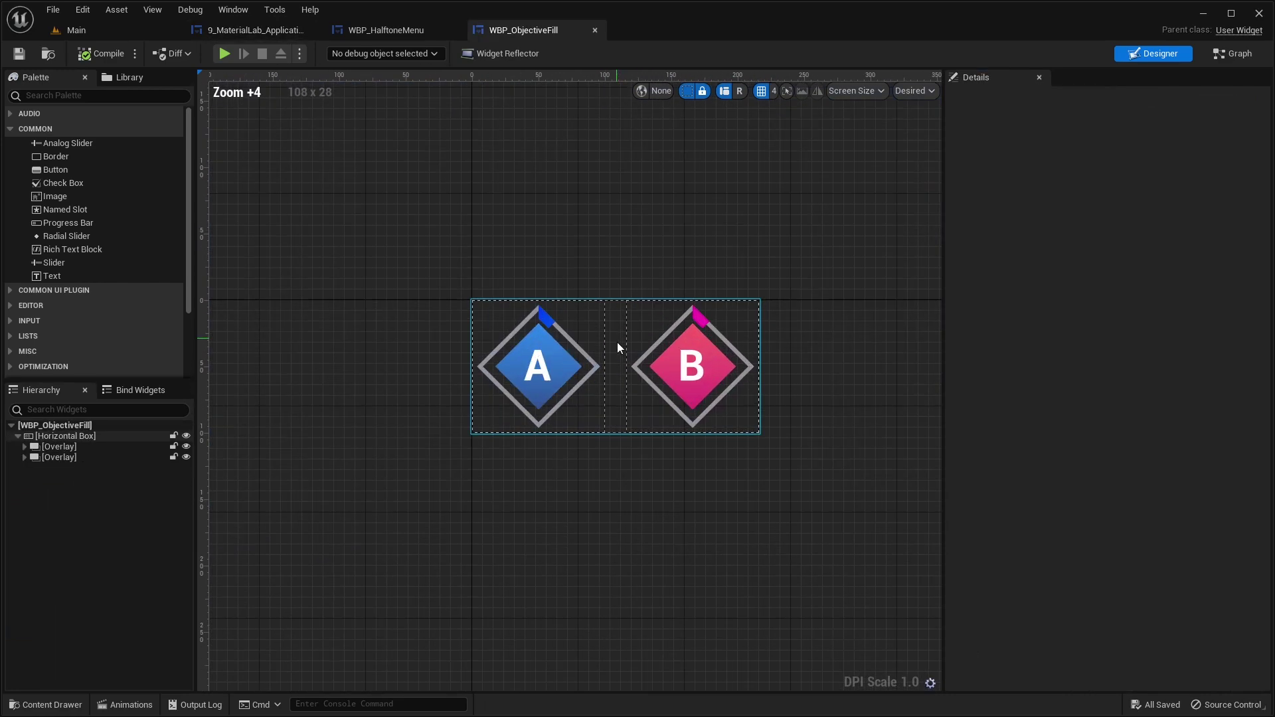
click(699, 376)
click(94, 470)
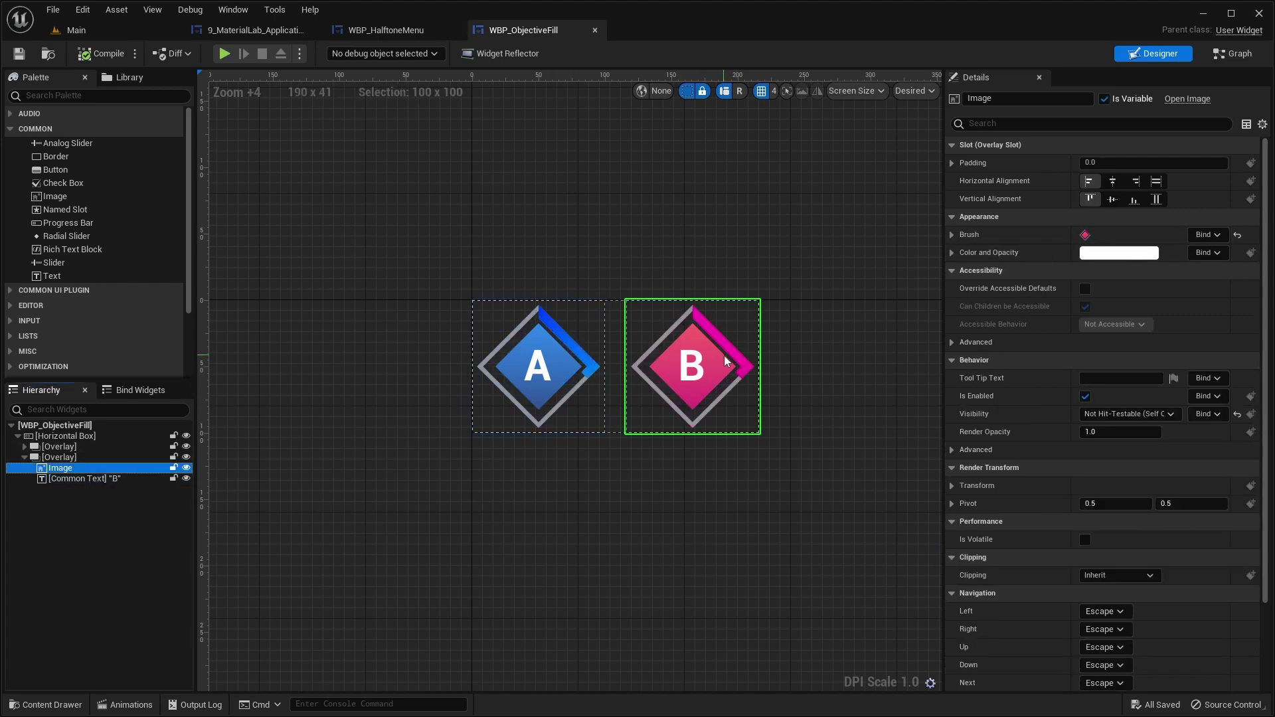
click(109, 479)
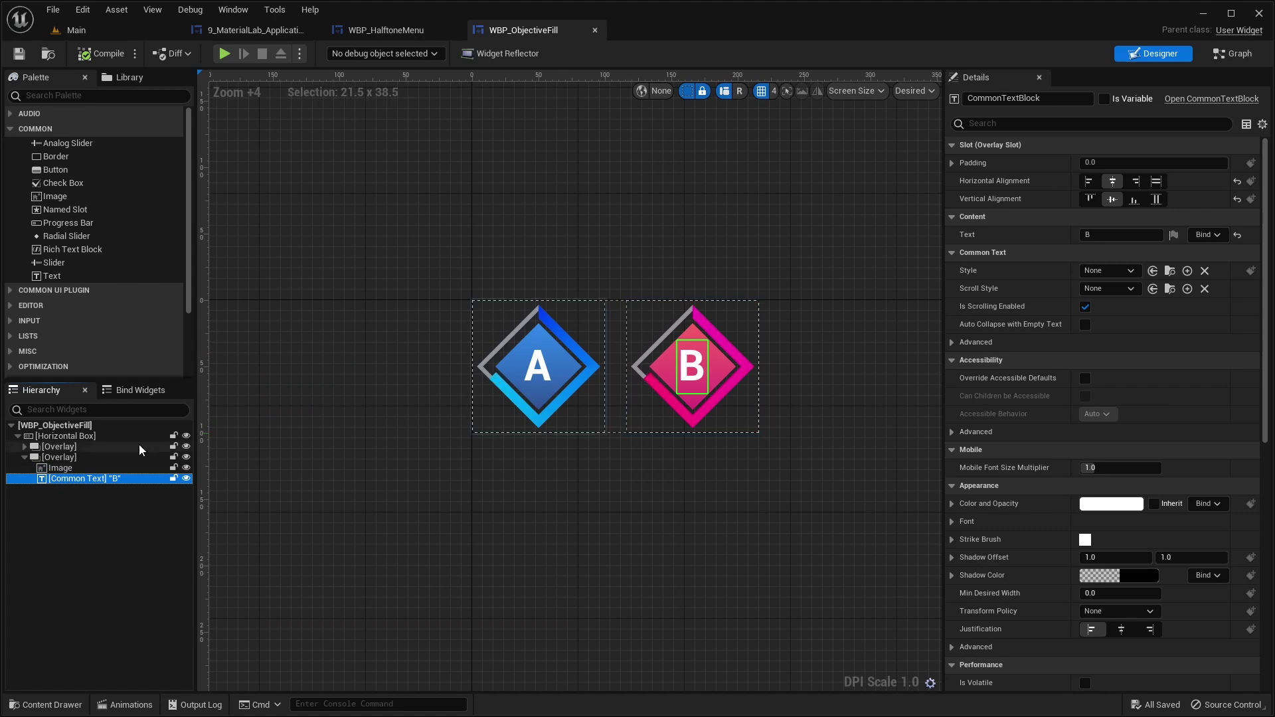
click(105, 446)
scroll(420, 258, up, 3)
click(101, 457)
right_drag(648, 243, 588, 229)
click(105, 468)
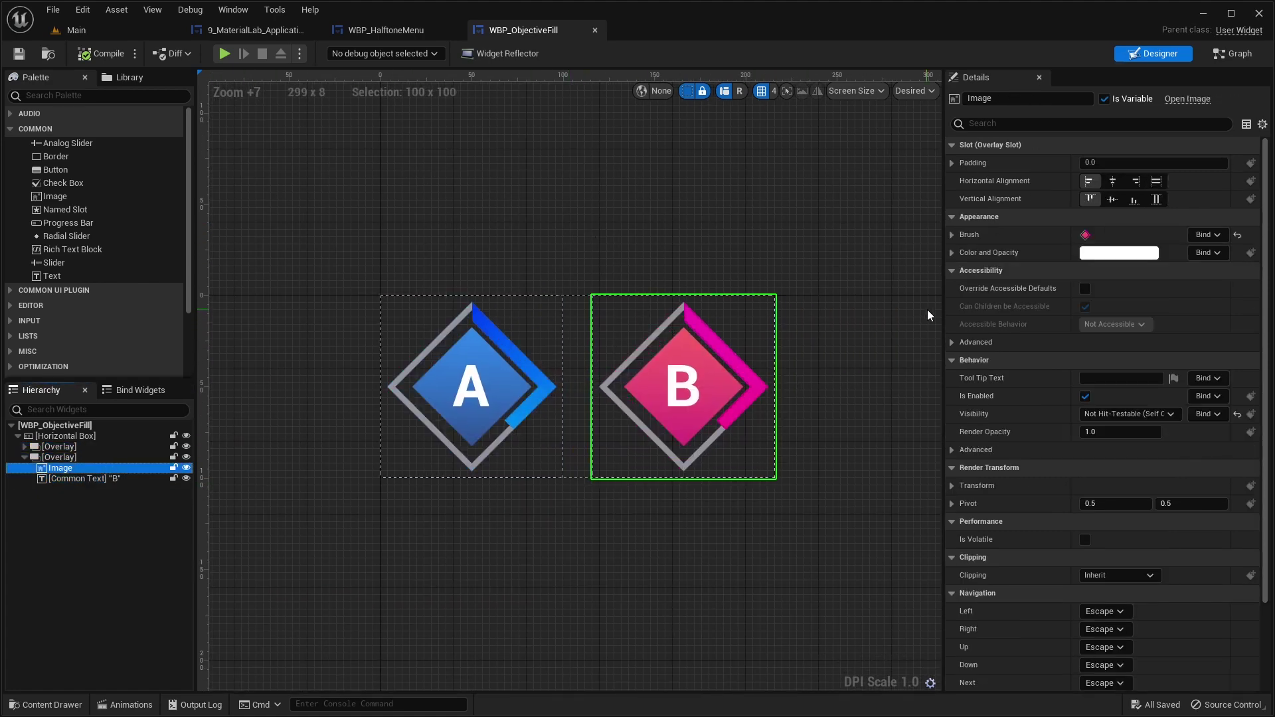
Open the B image brush's material instance MI_UI_ObjectiveFill_2 from the Content Browser
click(969, 236)
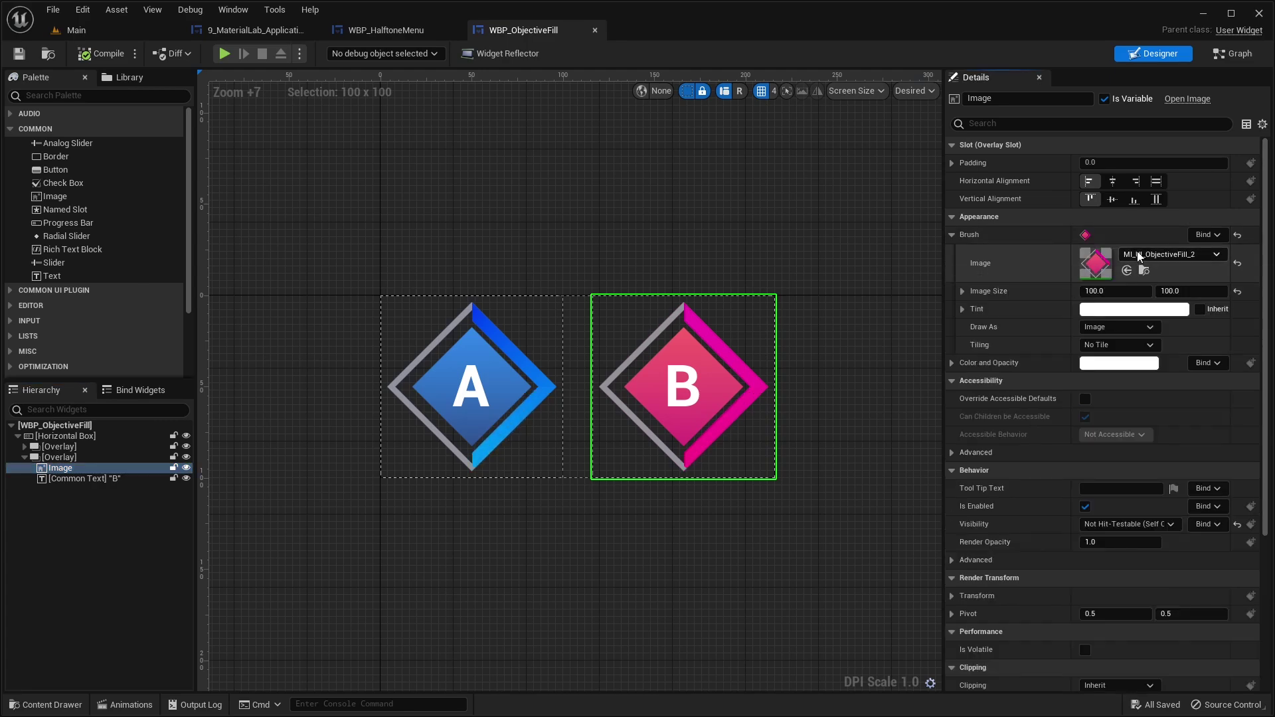
click(1143, 269)
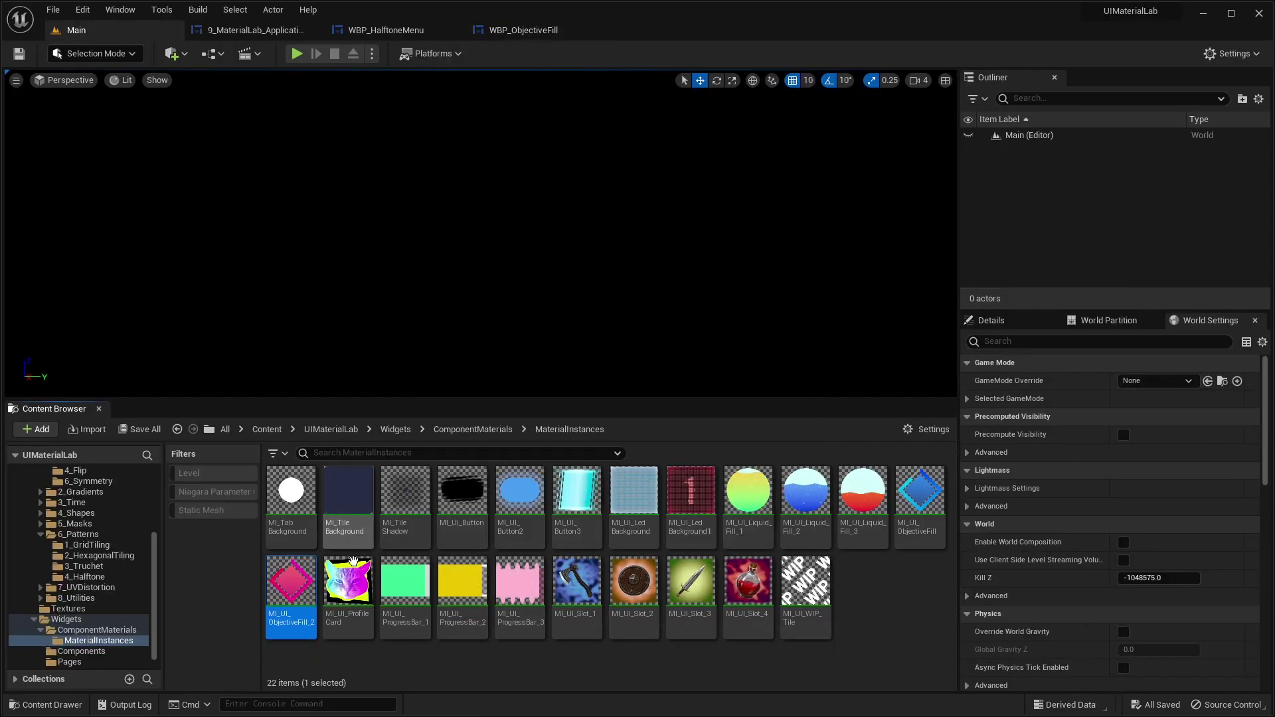
double_click(313, 589)
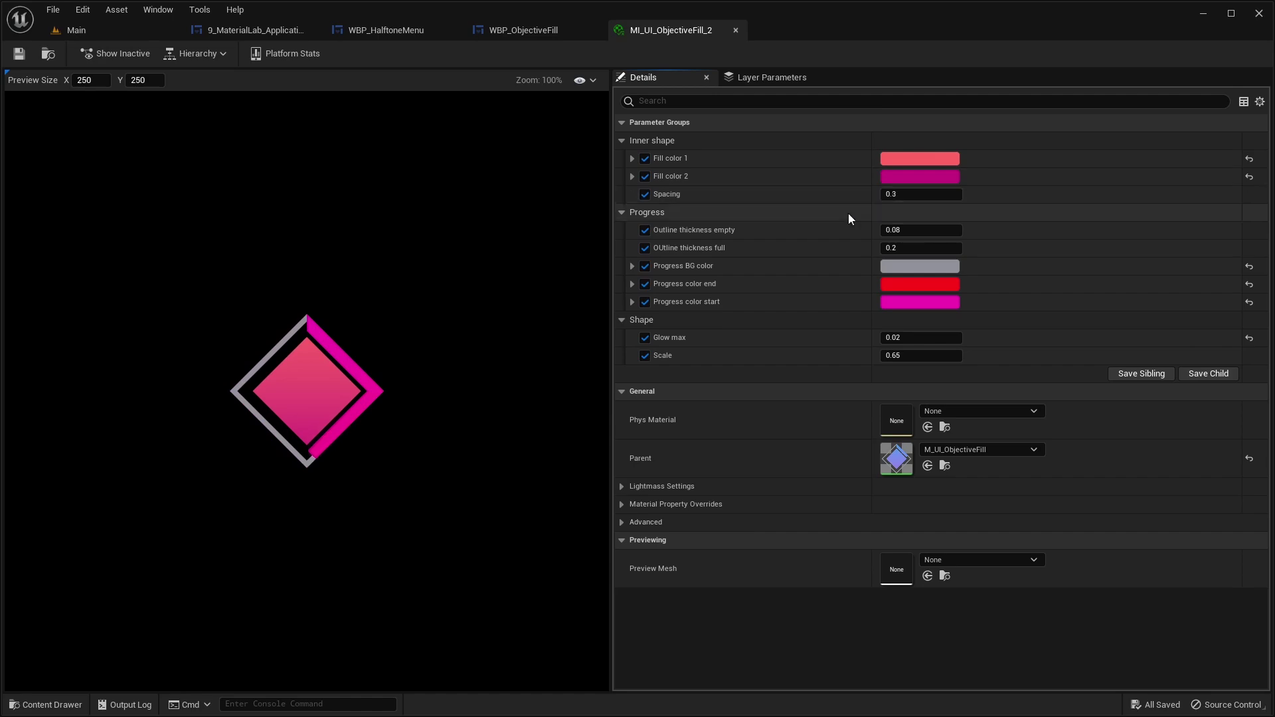
click(530, 33)
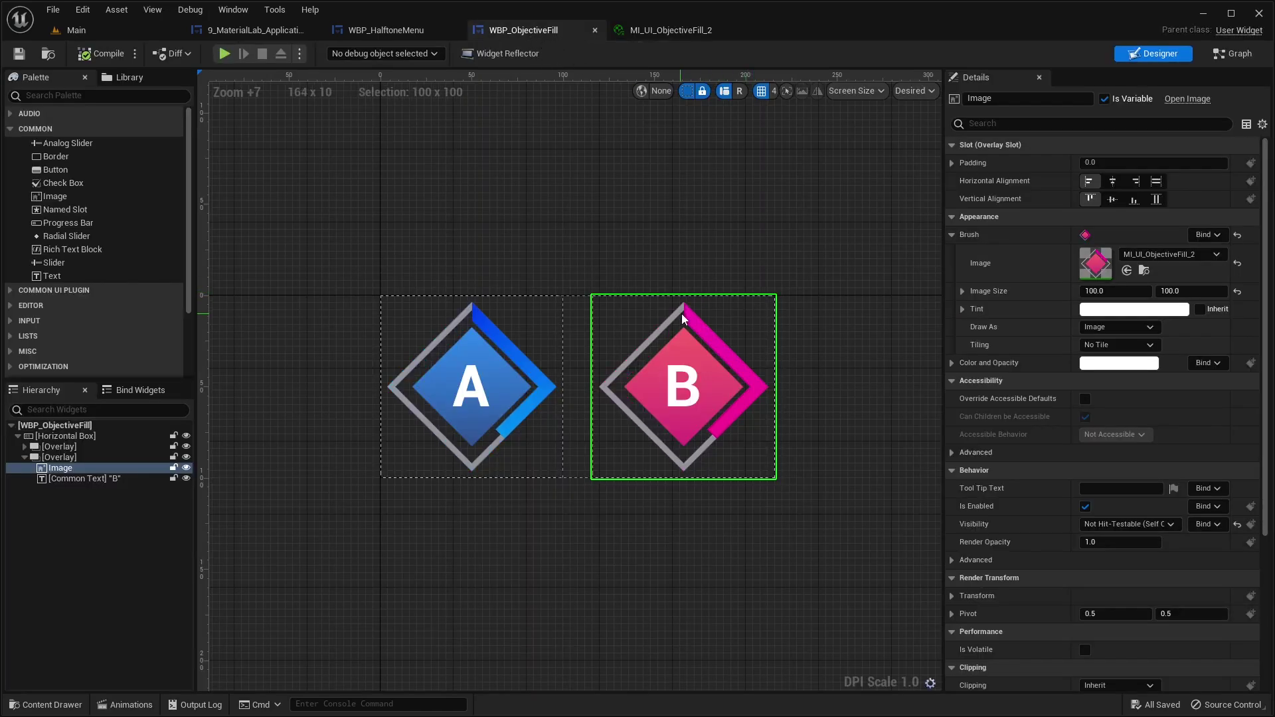
click(399, 32)
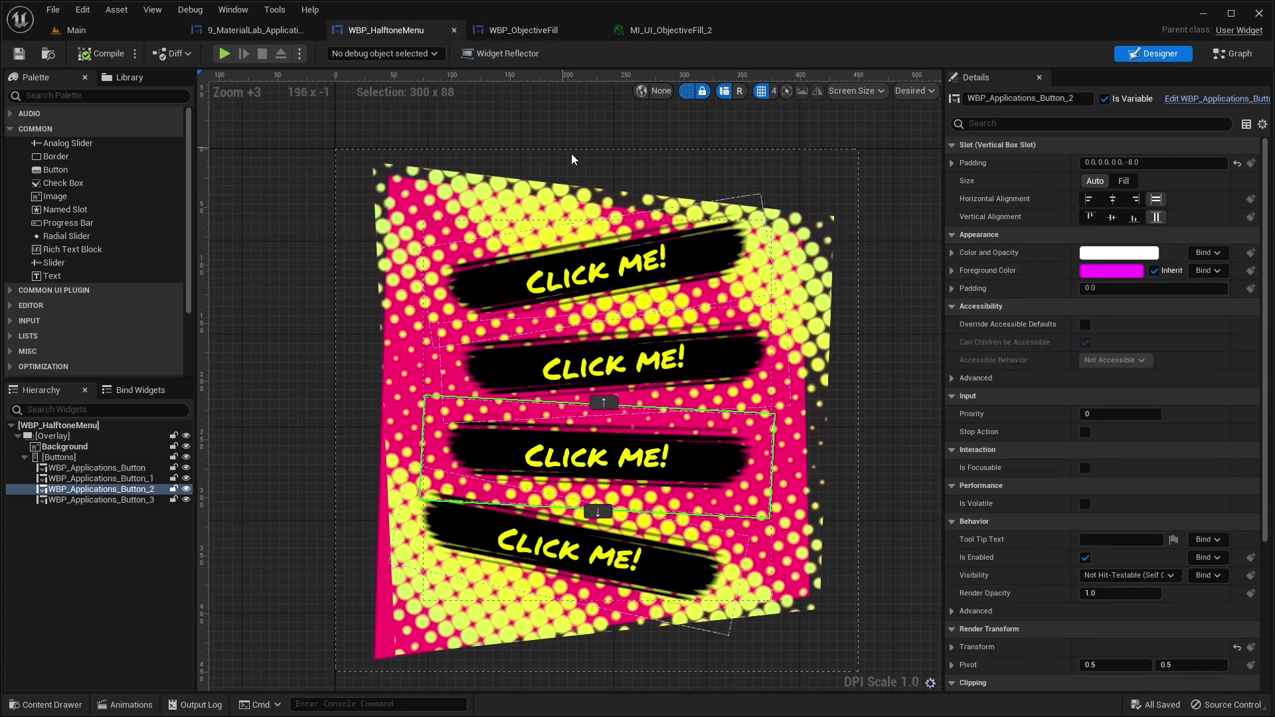
In the applications overview, inspect the Profile card and Minimal buttons, then center the Sci-fi game menu
click(300, 33)
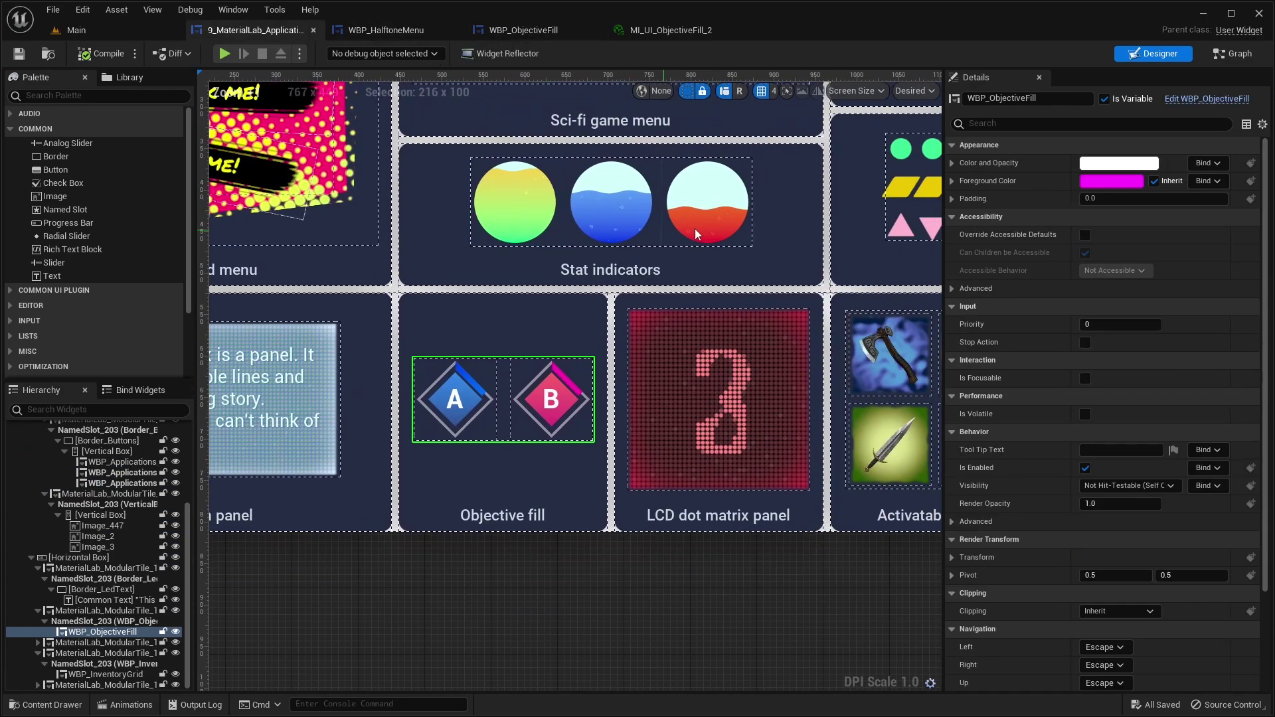
scroll(798, 362, up, 2)
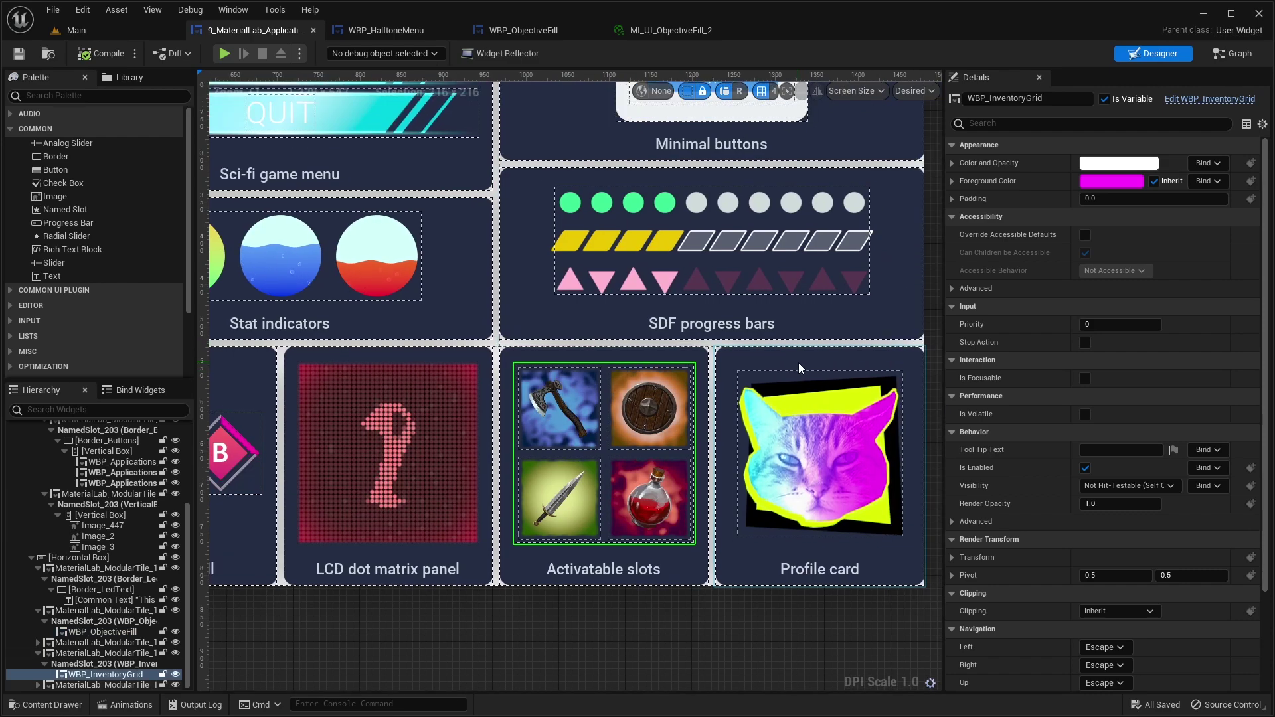
click(795, 365)
scroll(777, 409, down, 2)
scroll(777, 410, up, 2)
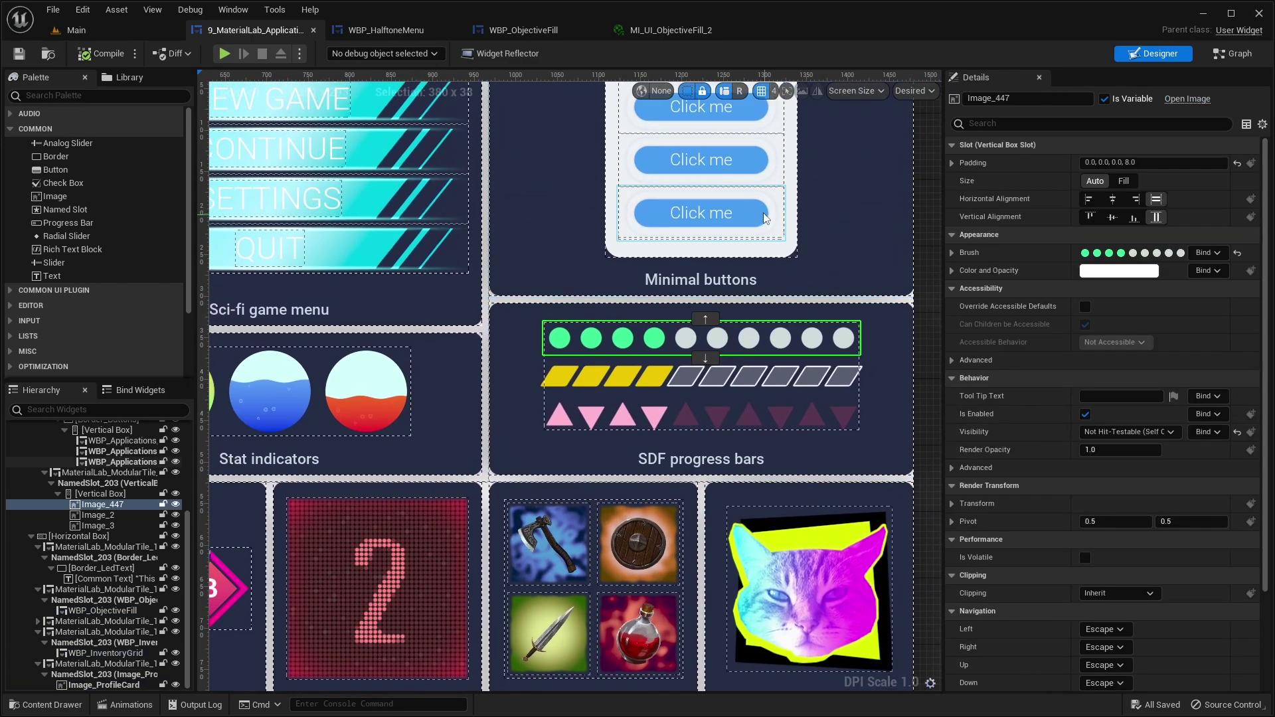
click(784, 328)
scroll(821, 335, down, 2)
right_drag(540, 341, 822, 269)
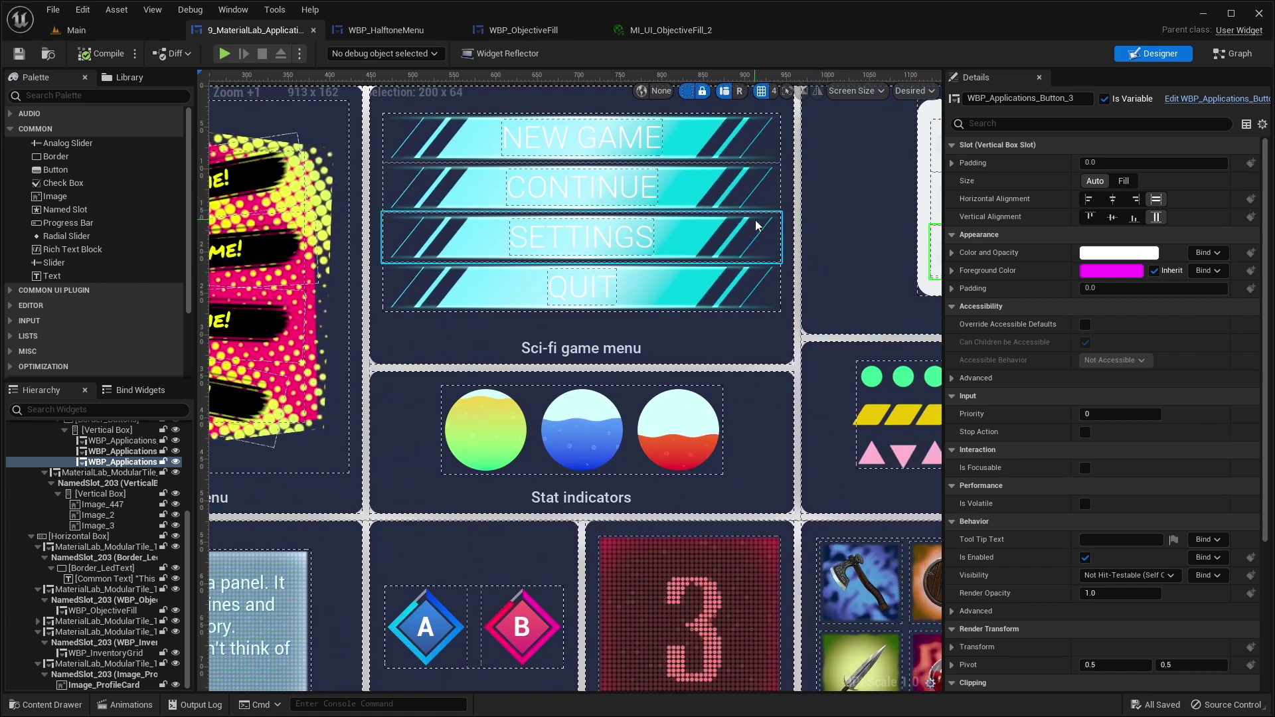
key(alt+Tab)
Drag the Inside Unreal livestream browser window further left
drag(771, 55, 663, 64)
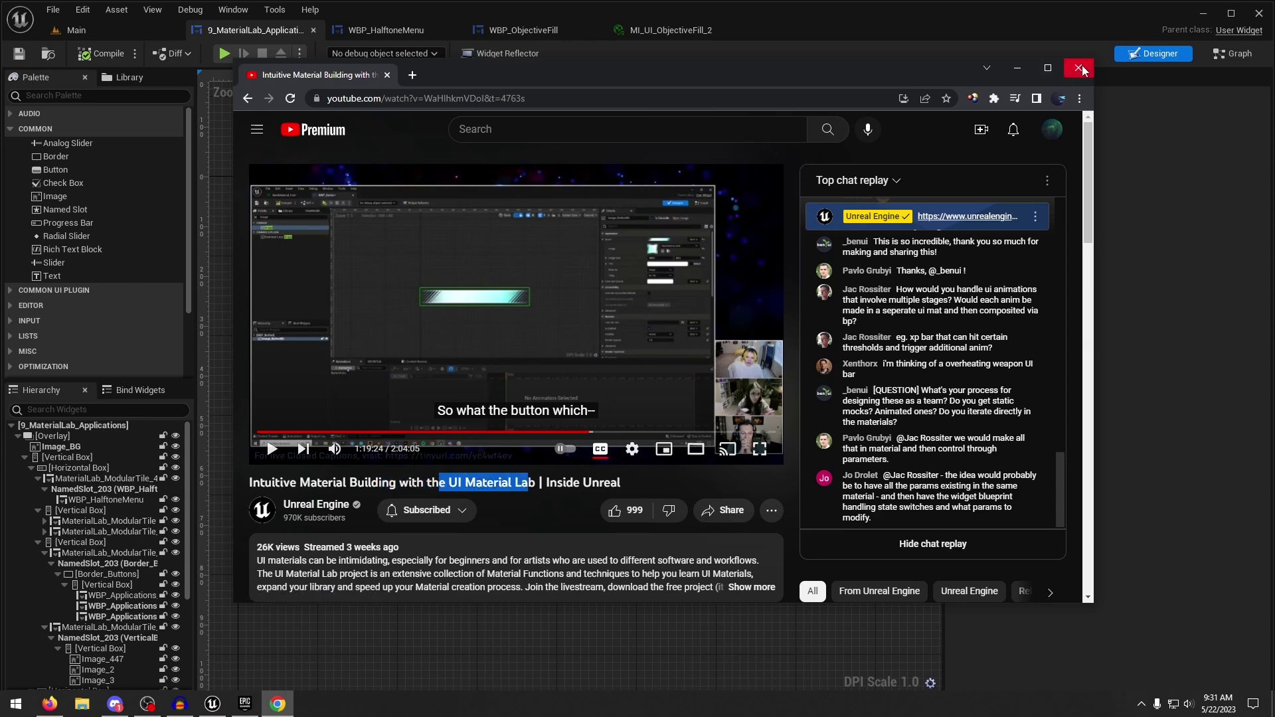
Bring the Unreal Editor window back in front of Chrome
click(915, 37)
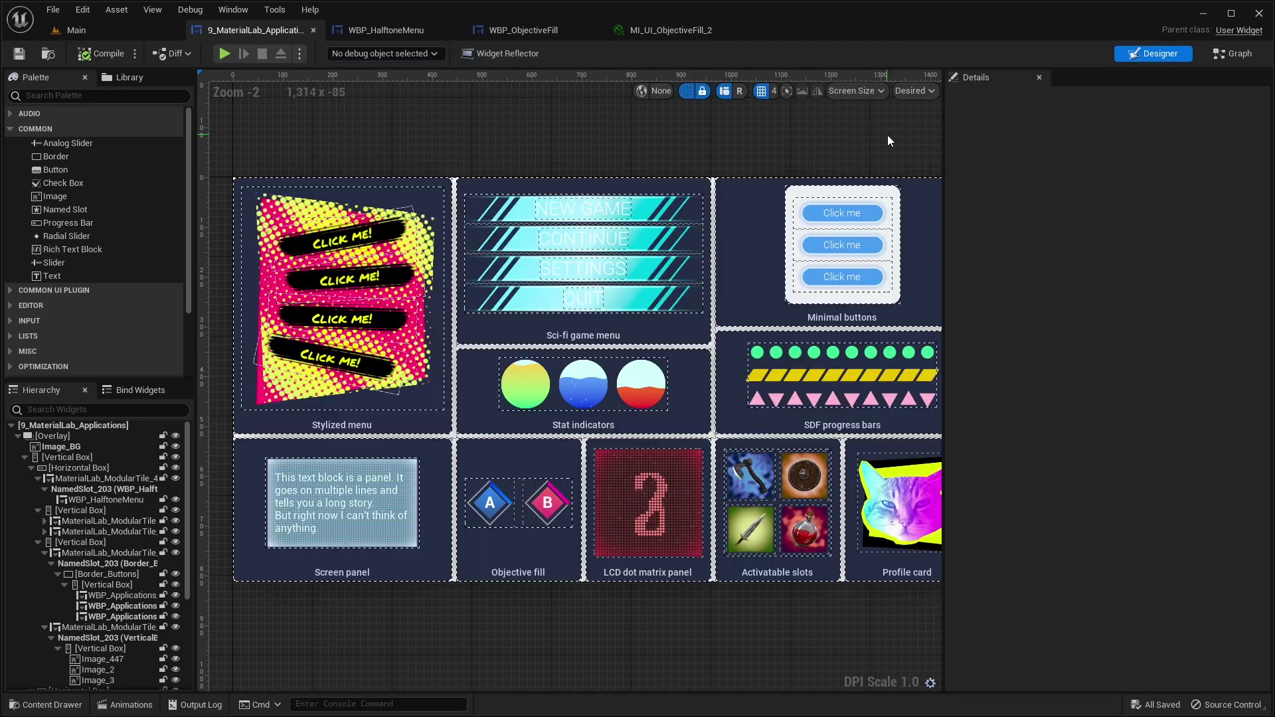